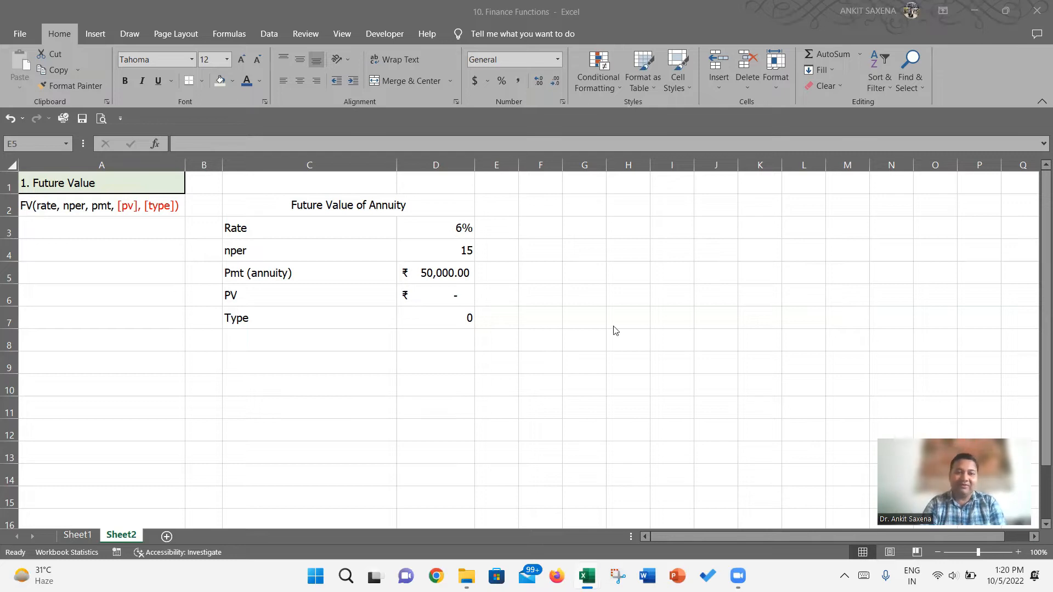
# Enter the period labels p.a., p.m., p.q. and p.w. in cells E5 to H5 beside the annuity payment.
pyautogui.click(496, 269)
pyautogui.moveTo(324, 260); pyautogui.dragTo(318, 264)
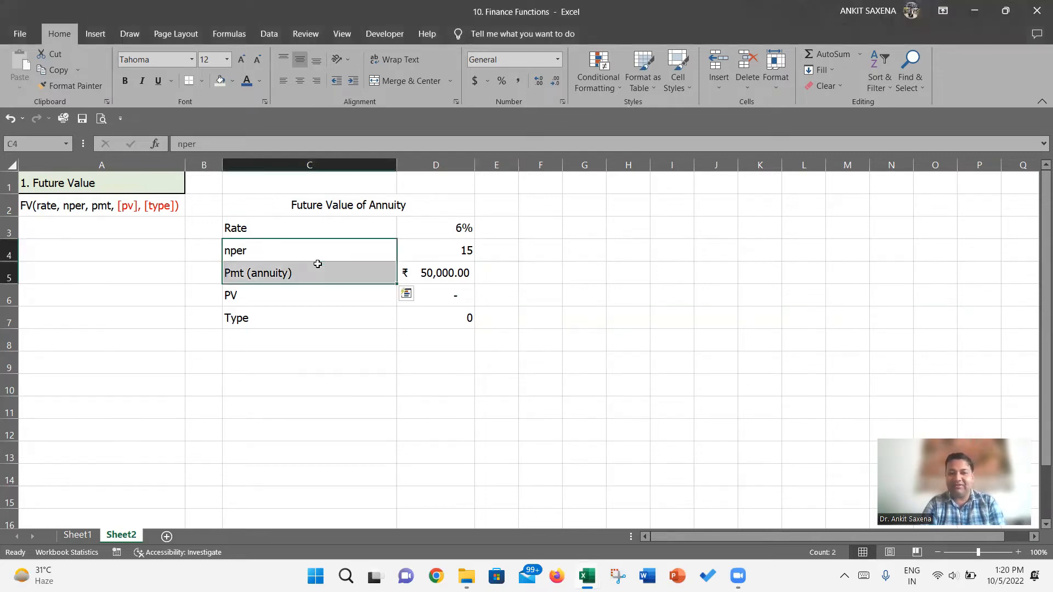
pyautogui.press('Down')
pyautogui.press('Right')
pyautogui.press('Right')
pyautogui.write('p.a.')
pyautogui.press('Right')
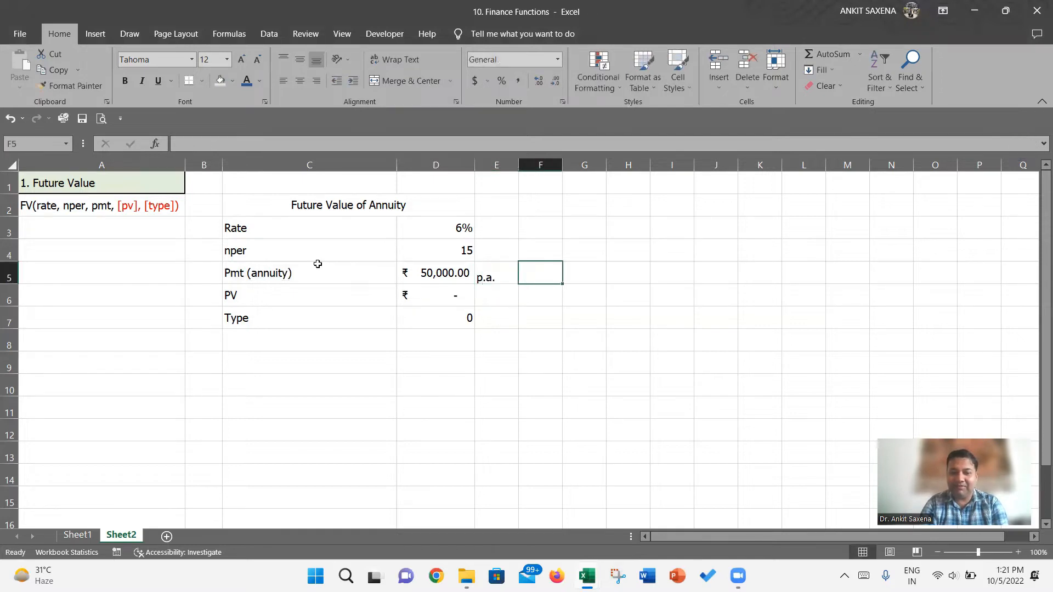
pyautogui.write('p.m.')
pyautogui.press('Right')
pyautogui.write('p.q.')
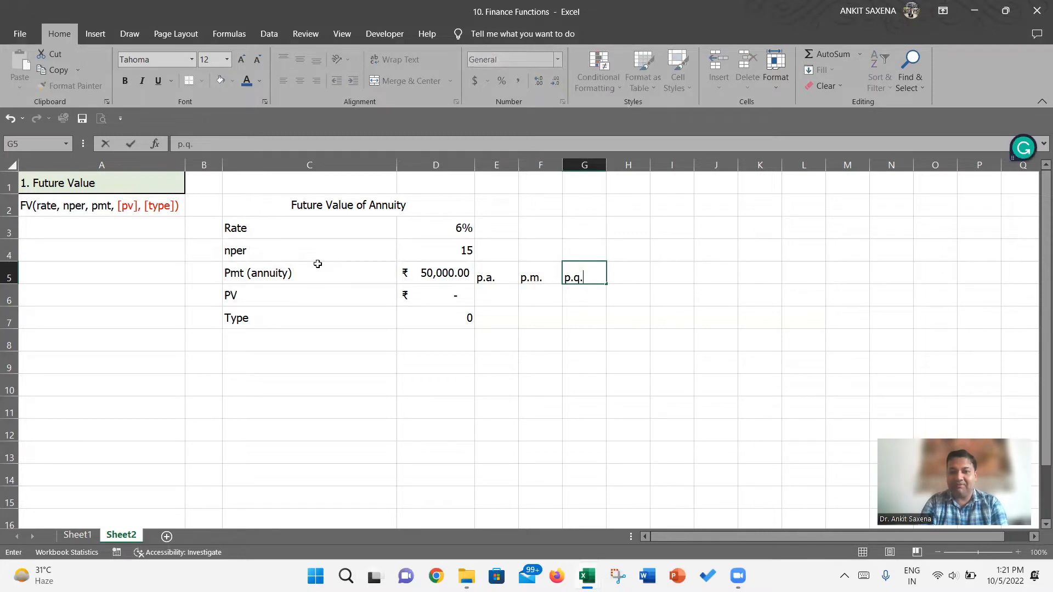
pyautogui.press('Right')
pyautogui.write('p.w.')
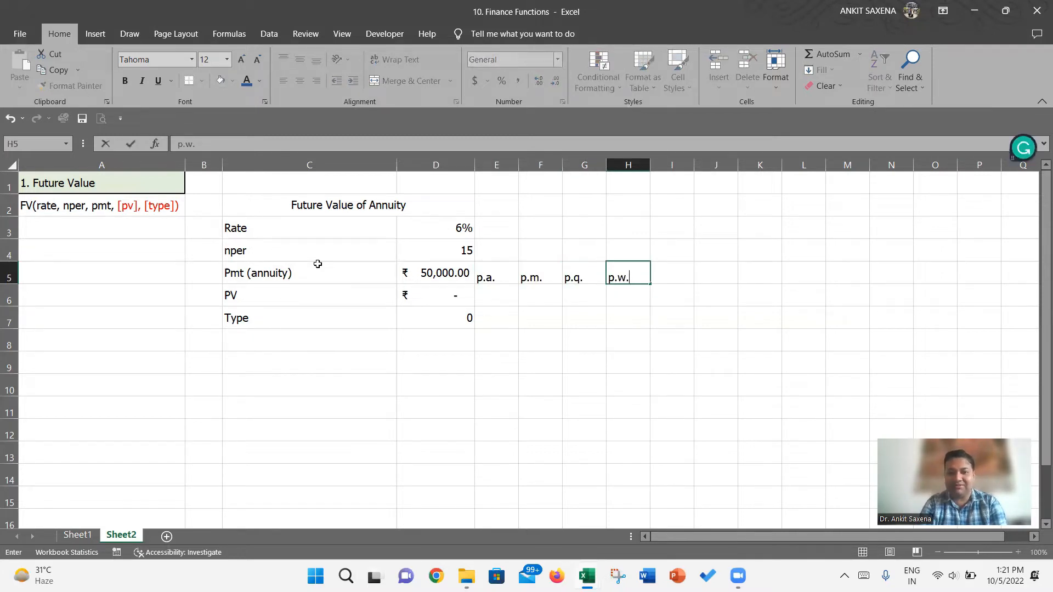
pyautogui.press('Return')
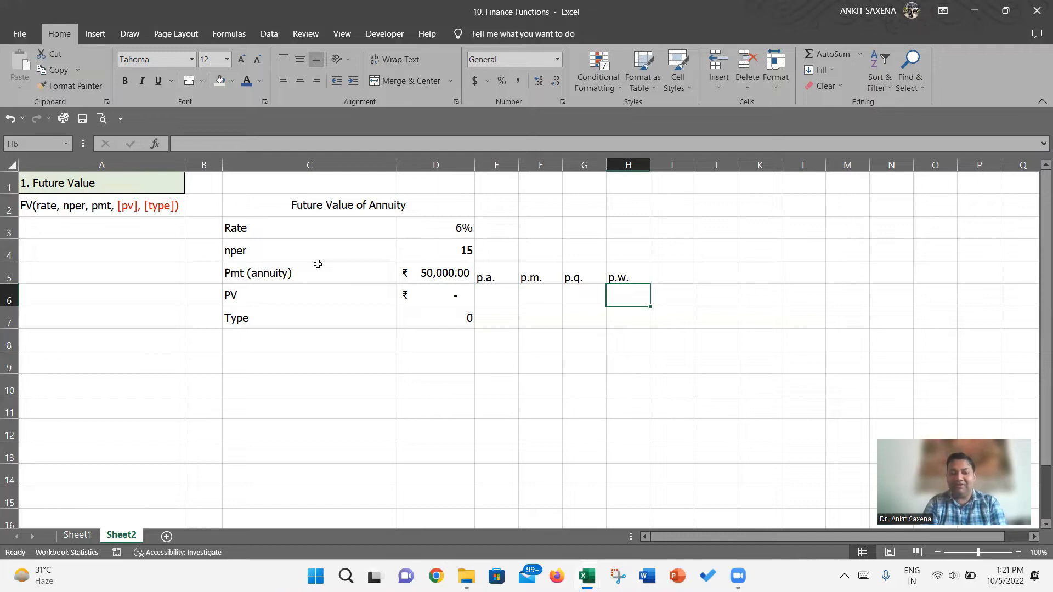
pyautogui.press('Down')
pyautogui.press('Left')
pyautogui.press('Left')
pyautogui.press('Down')
pyautogui.press('Left')
pyautogui.press('Left')
pyautogui.press('Left')
pyautogui.press('Down')
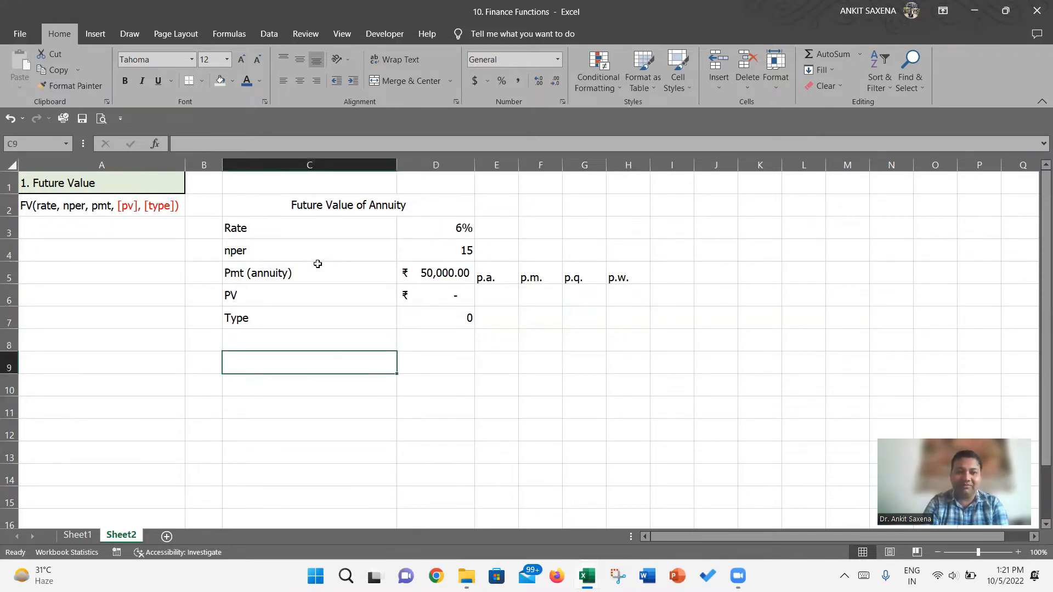
# Highlight the p.m. label in cell F5 with the light green fill.
pyautogui.click(541, 268)
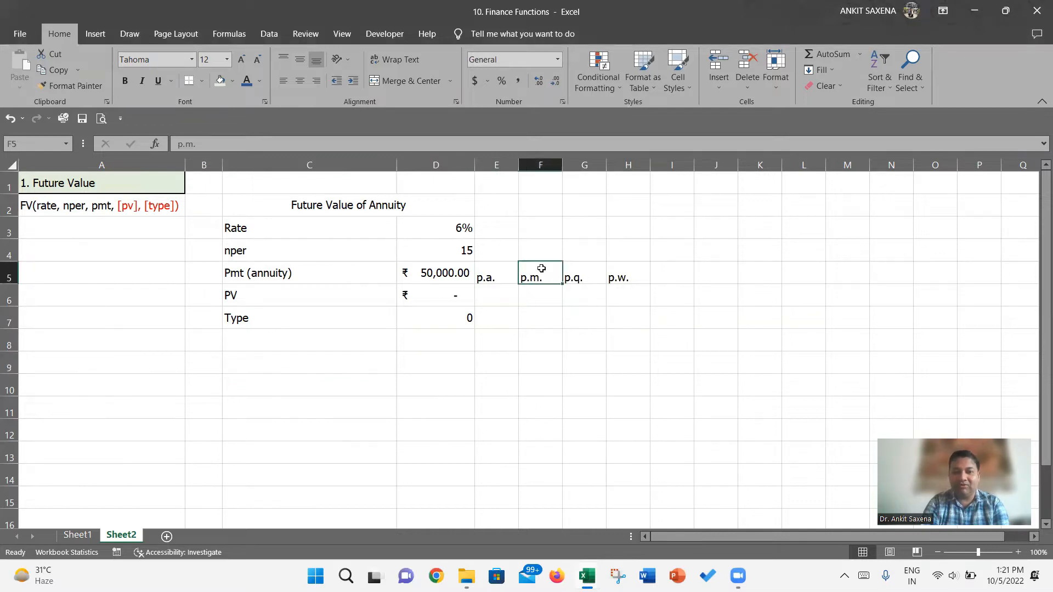
pyautogui.click(222, 81)
pyautogui.press('Down')
pyautogui.press('Down')
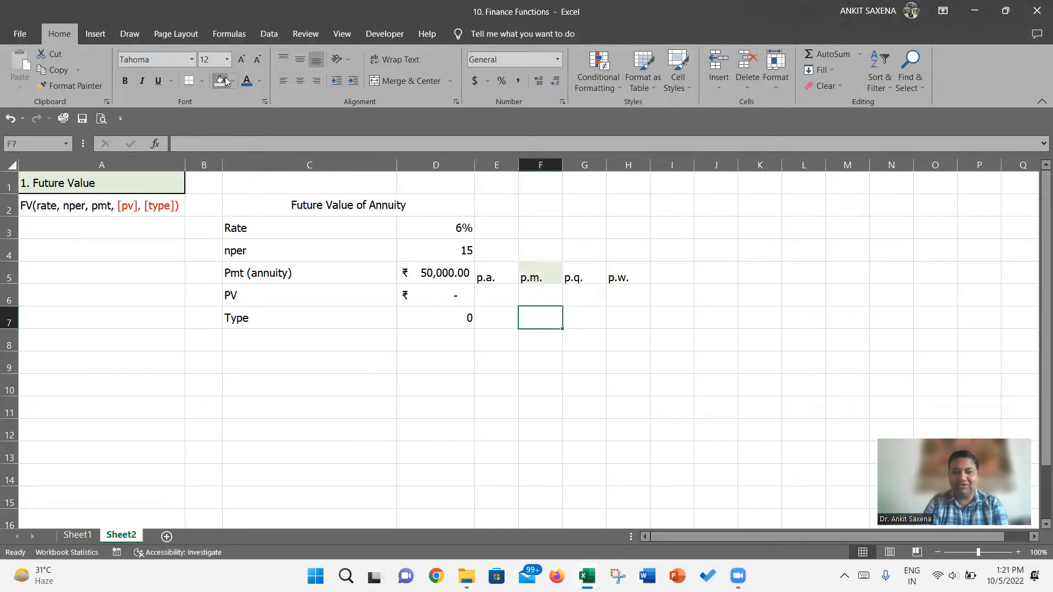
# Enter the label Future Value in cell C9 and vertically middle-align all cells of the sheet.
pyautogui.press('Left')
pyautogui.press('Left')
pyautogui.press('Left')
pyautogui.press('Down')
pyautogui.press('Down')
pyautogui.write('Fut')
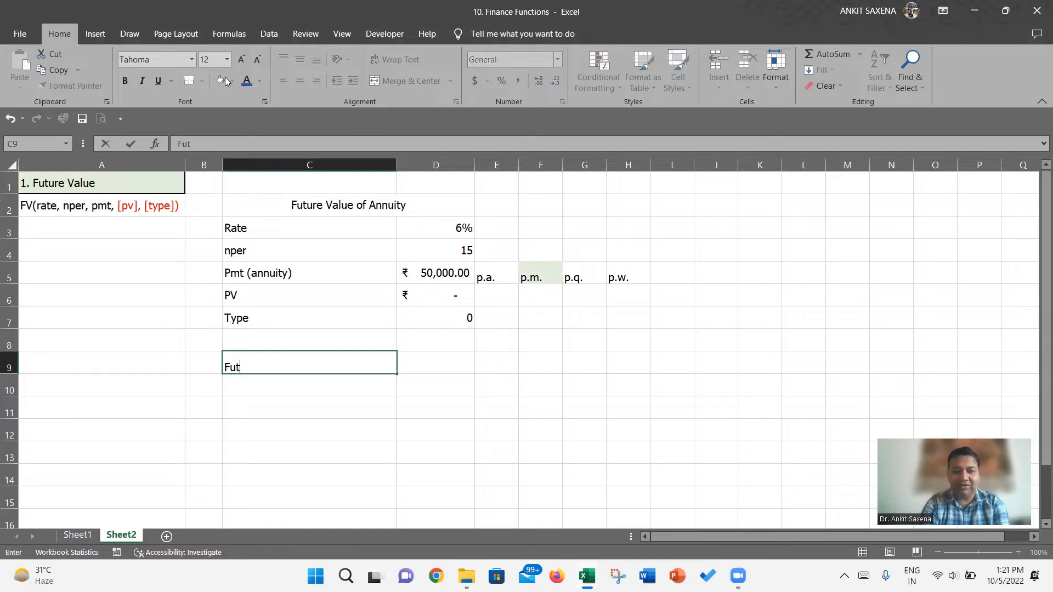
pyautogui.write('ure Value')
pyautogui.press('Return')
pyautogui.hotkey('ctrl', 'a')
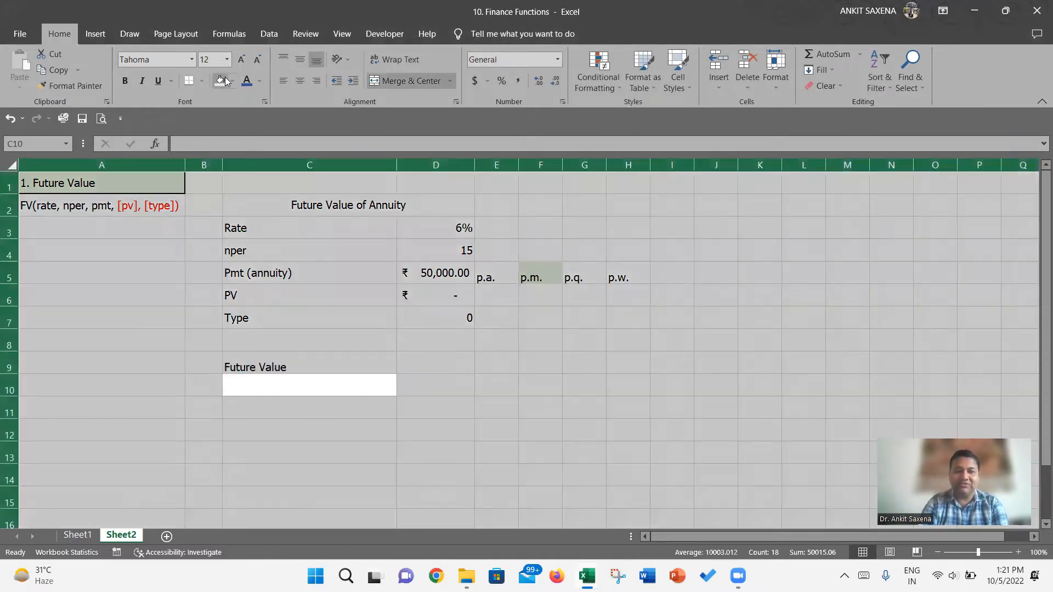
pyautogui.click(303, 60)
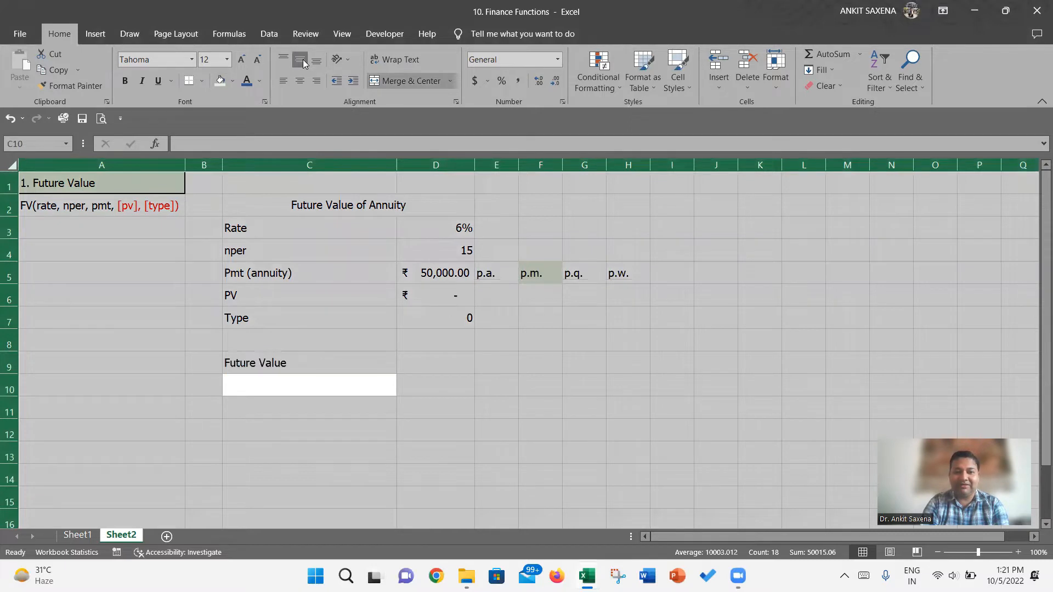
pyautogui.click(469, 355)
pyautogui.write('=FV(')
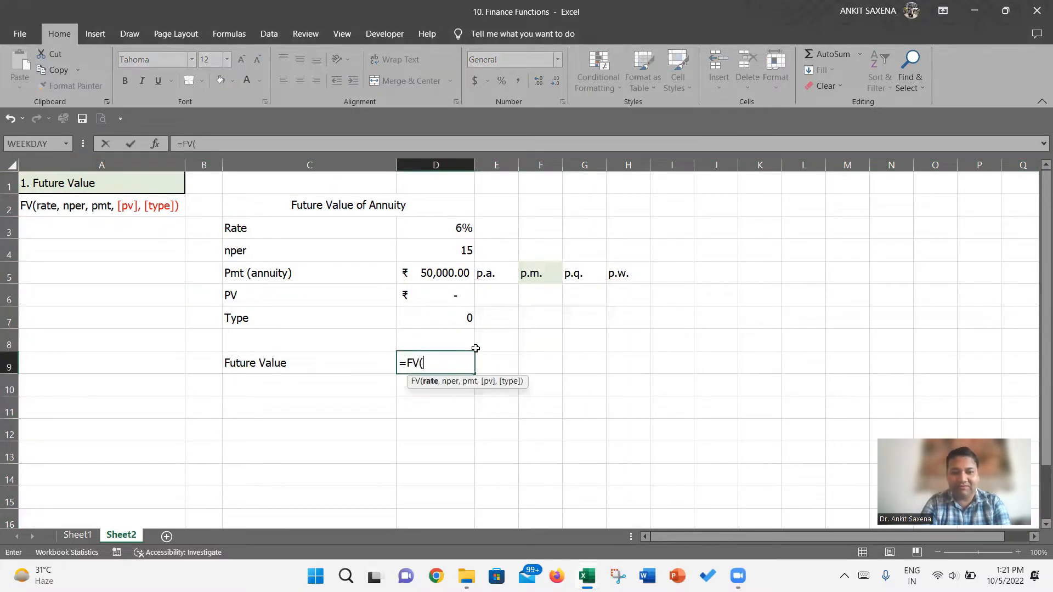
pyautogui.press('Up')
pyautogui.press('Up')
pyautogui.press('Up')
pyautogui.press('Up')
pyautogui.press('Up')
pyautogui.press('Up')
pyautogui.press('Up')
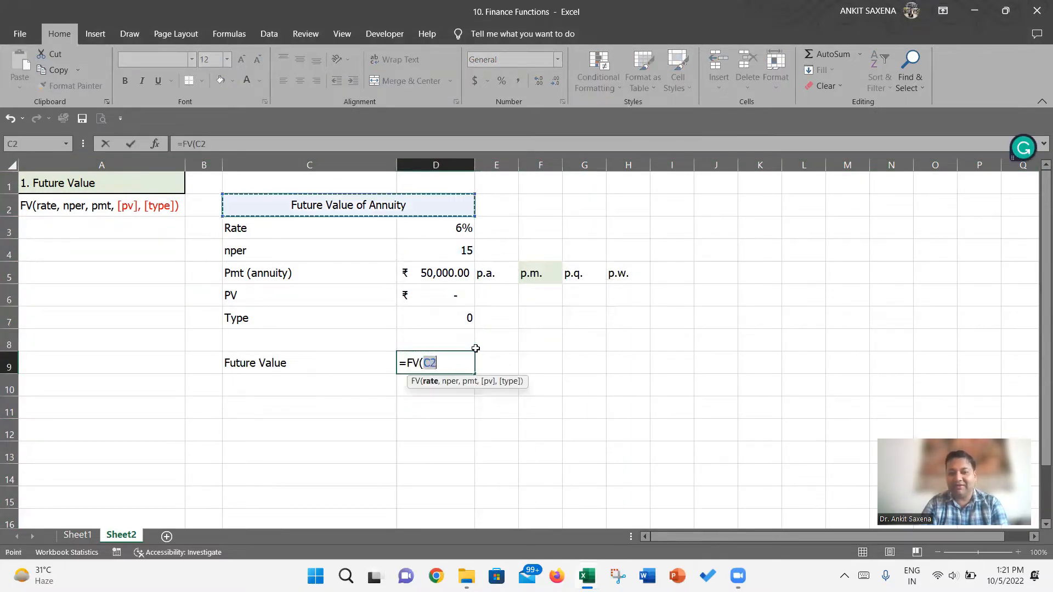
pyautogui.press('Down')
pyautogui.write('/12,D')
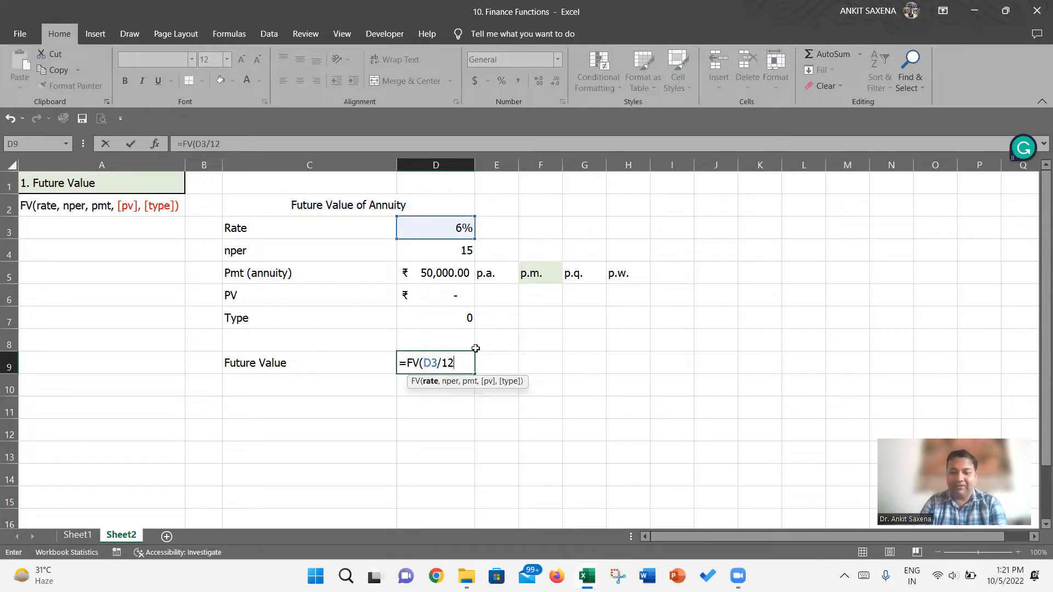
pyautogui.click(453, 249)
pyautogui.write('*12')
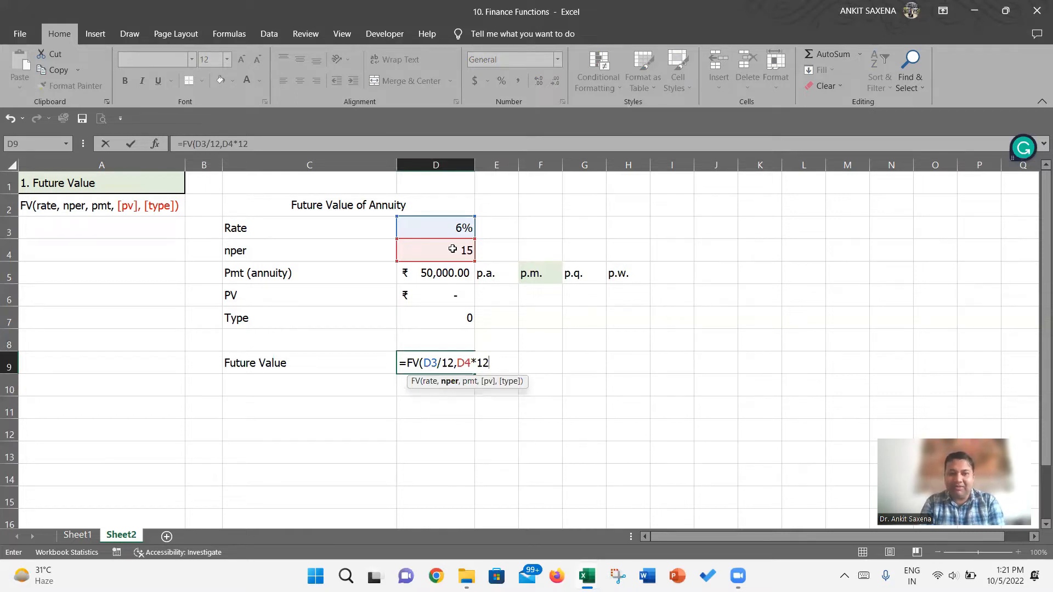
pyautogui.press('Escape')
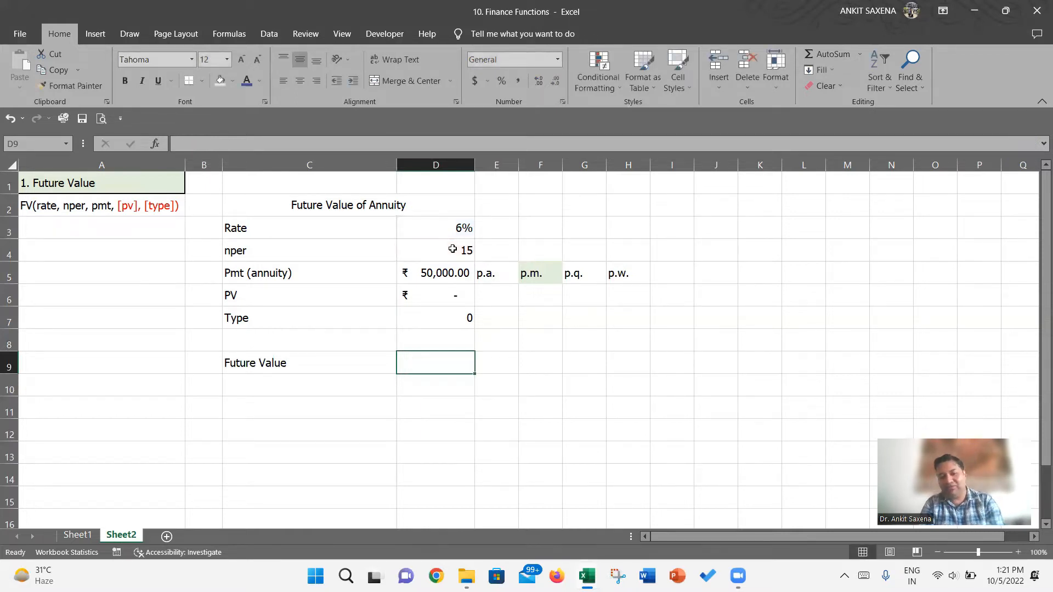
# Clear the period labels and the green fill from cells E5 to H5.
pyautogui.hotkey('ctrl', 'z')
pyautogui.hotkey('ctrl', 'z')
pyautogui.hotkey('ctrl', 'z')
pyautogui.hotkey('ctrl', 'z')
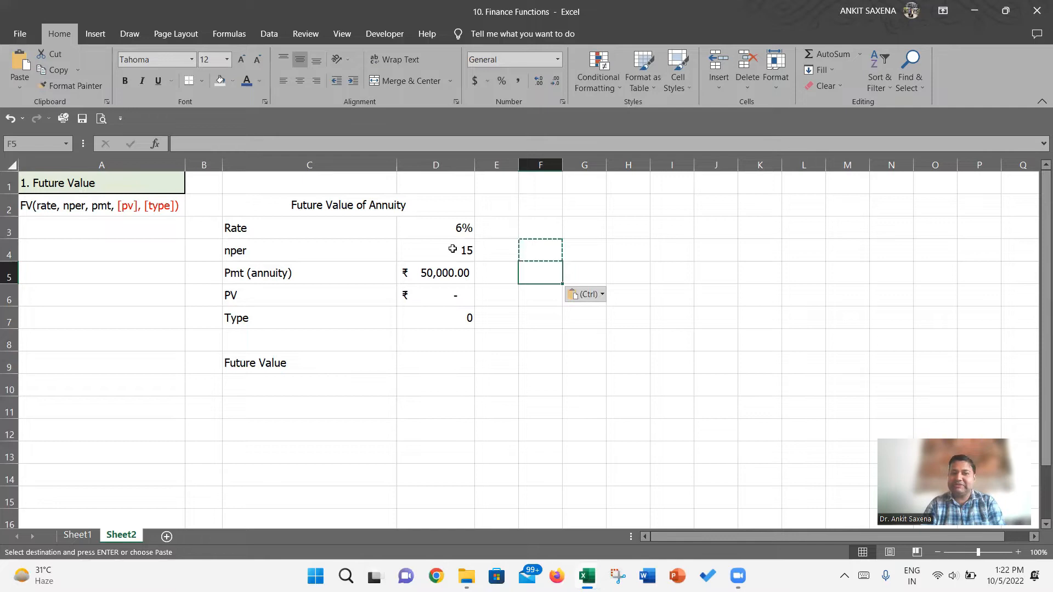
pyautogui.press('Down')
pyautogui.press('Escape')
pyautogui.press('Up')
pyautogui.press('Up')
pyautogui.press('Up')
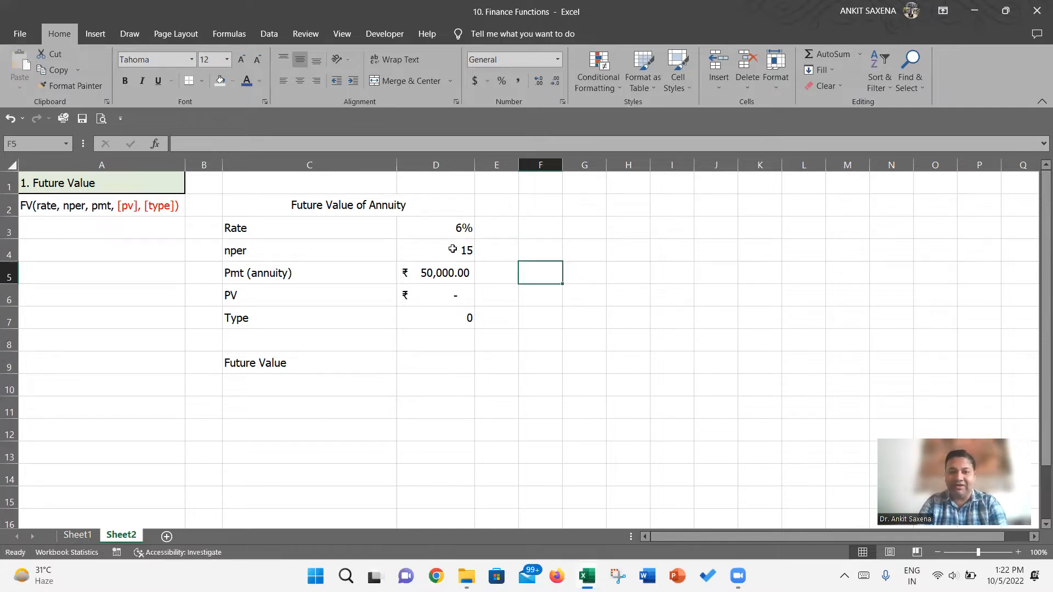
# Insert an entire row above the PV row and label it Perdiocity in cell C6.
pyautogui.press('Right')
pyautogui.press('Right')
pyautogui.press('Left')
pyautogui.press('Down')
pyautogui.press('Down')
pyautogui.press('Left')
pyautogui.press('Left')
pyautogui.press('Left')
pyautogui.press('Left')
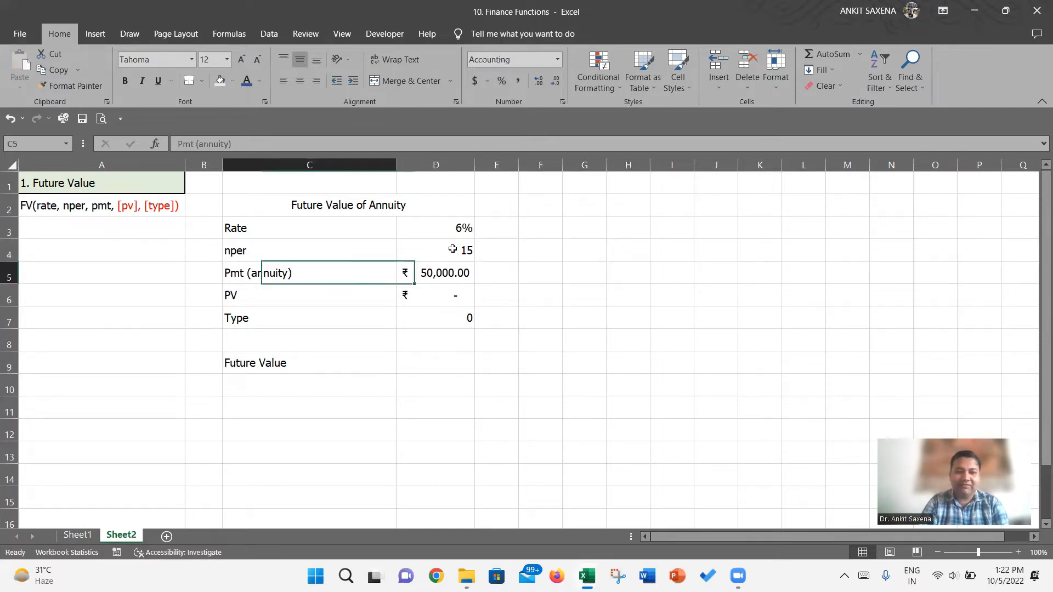
pyautogui.press('Down')
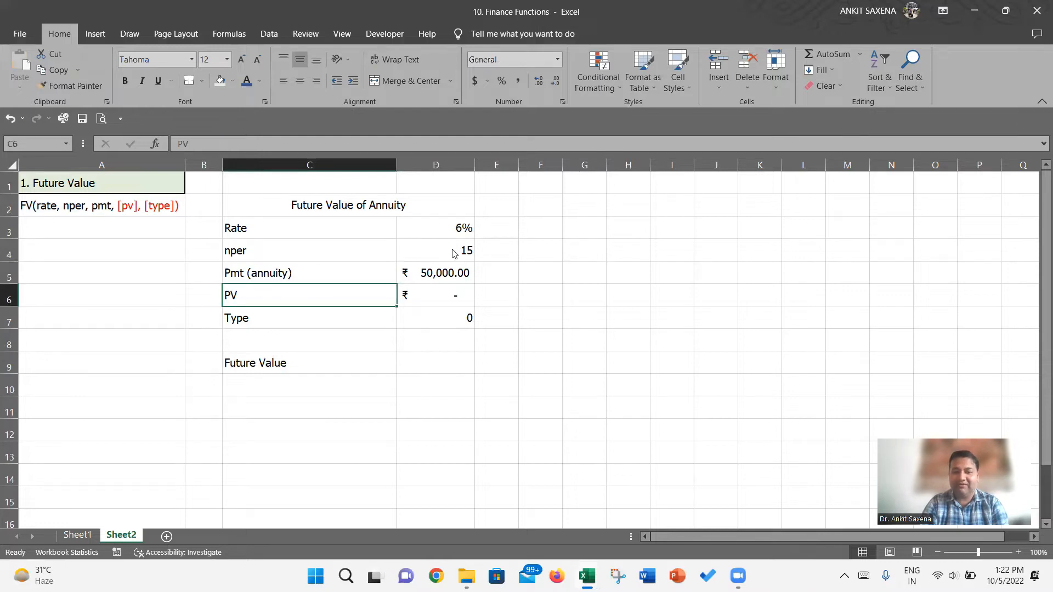
pyautogui.hotkey('ctrl', 'shift', '=')
pyautogui.press('r')
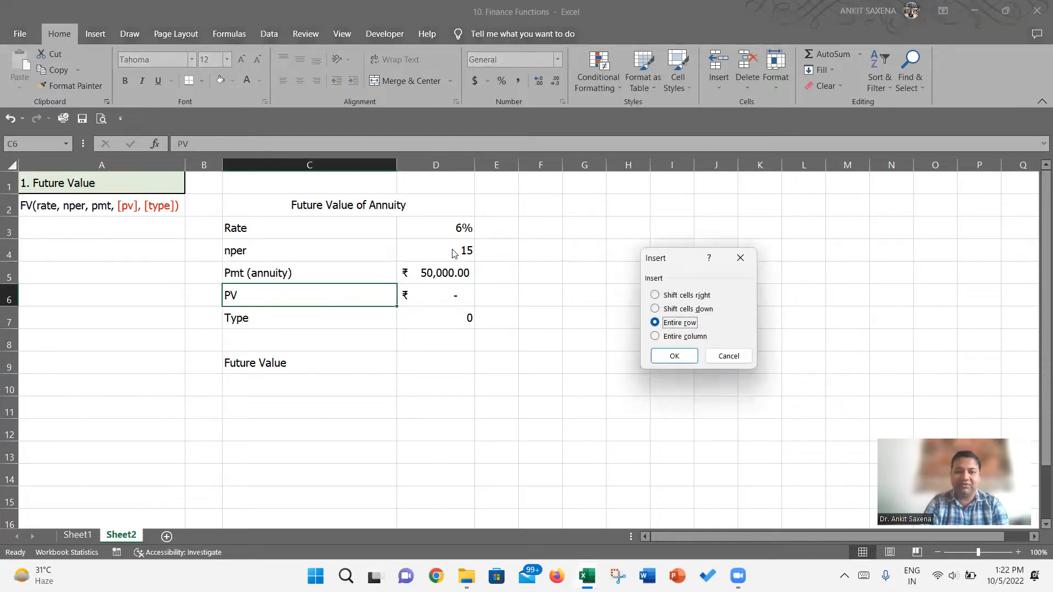
pyautogui.press('Return')
pyautogui.write('Pe')
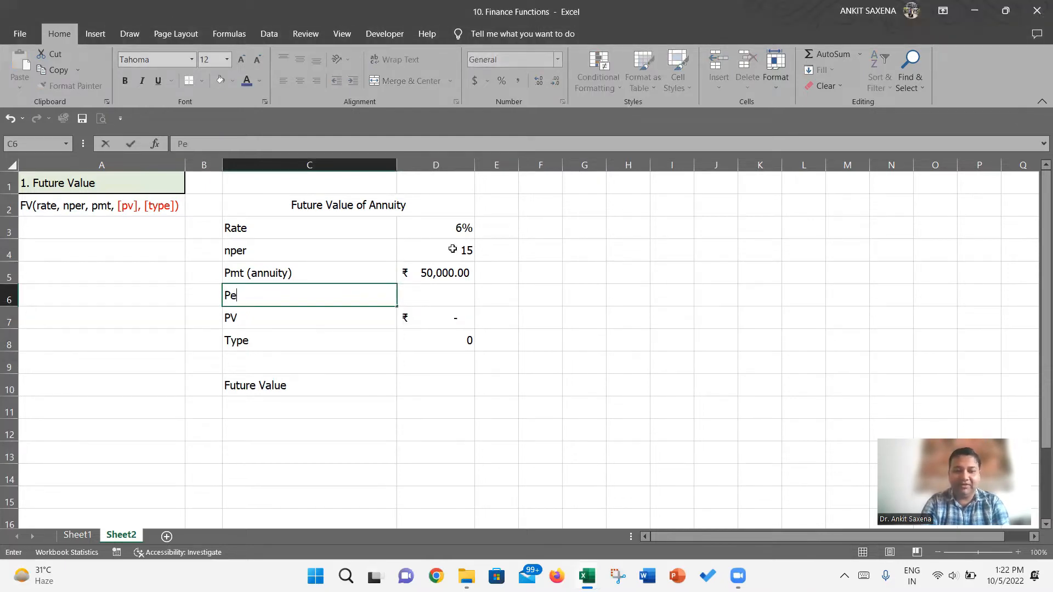
pyautogui.write('rdiocity')
pyautogui.press('Return')
# Widen column I to make room for a list of payment frequencies.
pyautogui.press('Up')
pyautogui.press('Right')
pyautogui.press('Right')
pyautogui.press('Right')
pyautogui.press('Right')
pyautogui.press('Right')
pyautogui.press('Right')
pyautogui.press('Up')
pyautogui.press('Up')
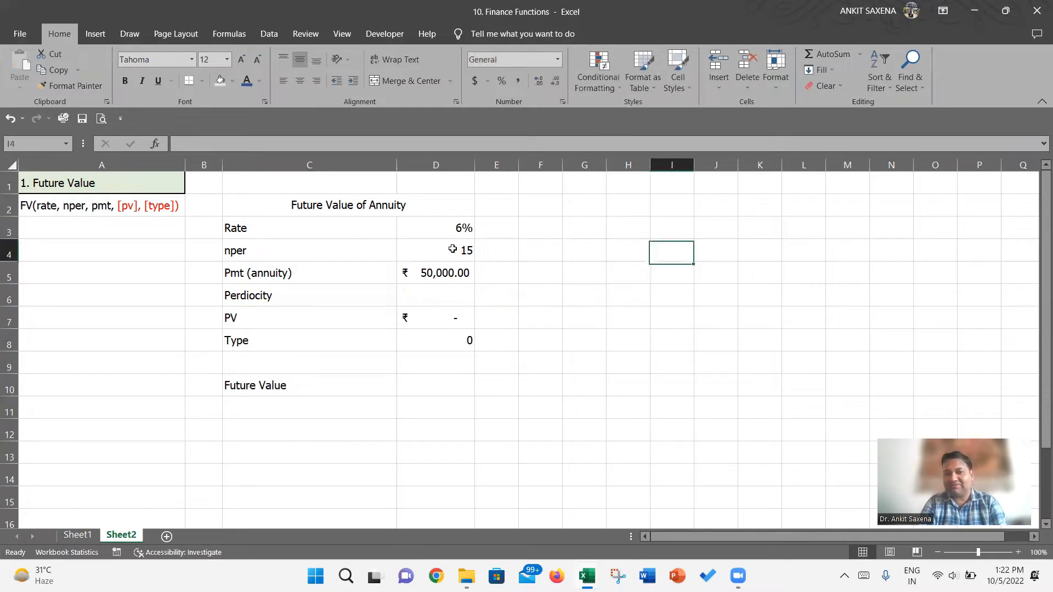
pyautogui.press('Right')
pyautogui.press('Up')
pyautogui.press('Left')
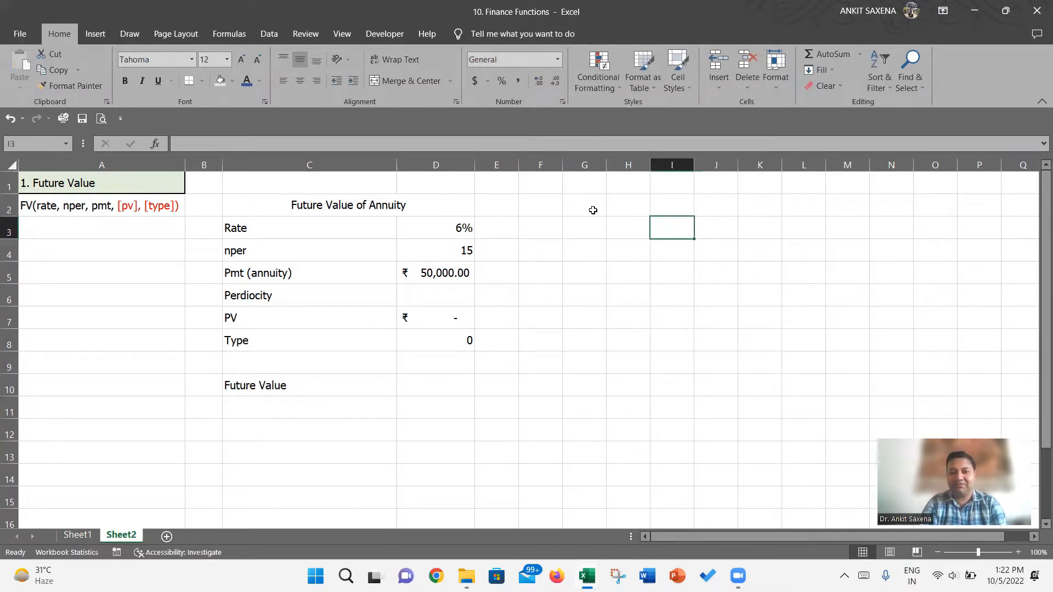
pyautogui.moveTo(693, 164); pyautogui.dragTo(762, 164)
# List the frequencies Annual, Half Yearly and Quarterly in cells I3 to I5.
pyautogui.doubleClick(664, 237)
pyautogui.write('Annu')
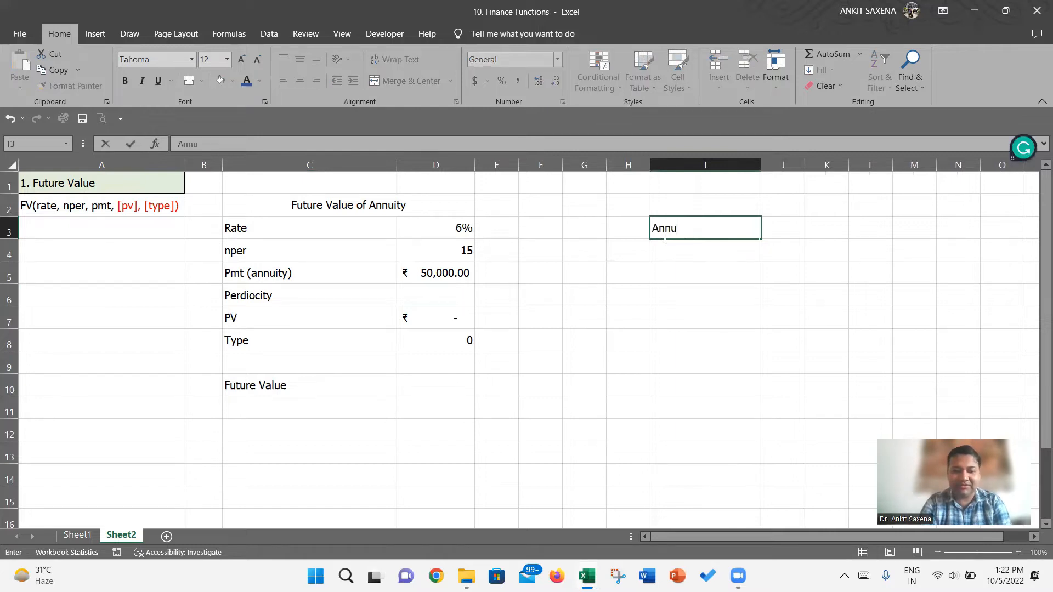
pyautogui.write('al')
pyautogui.press('Return')
pyautogui.write('Ha')
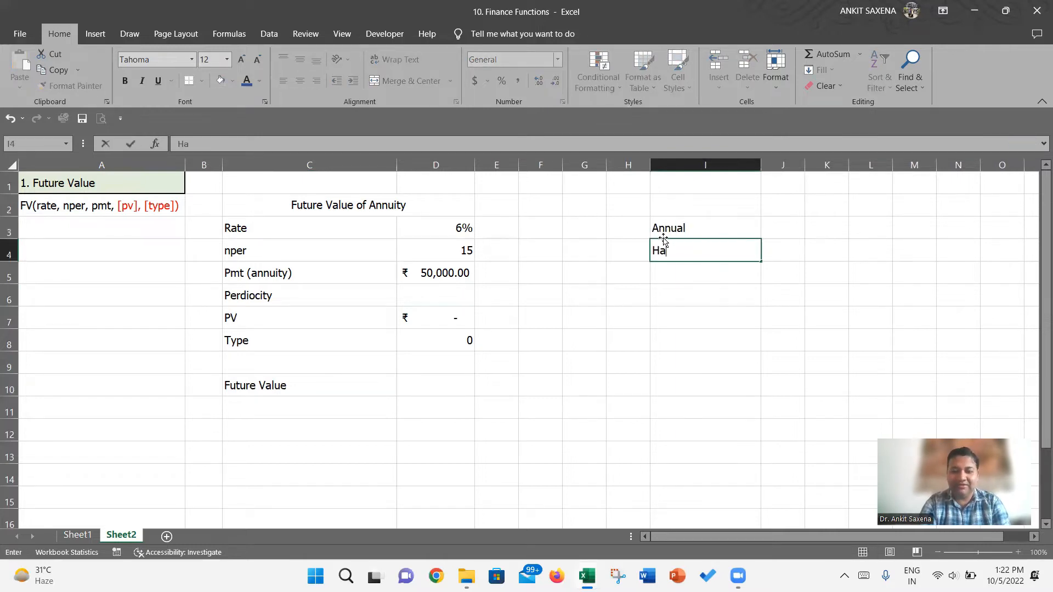
pyautogui.write('lf Yearly')
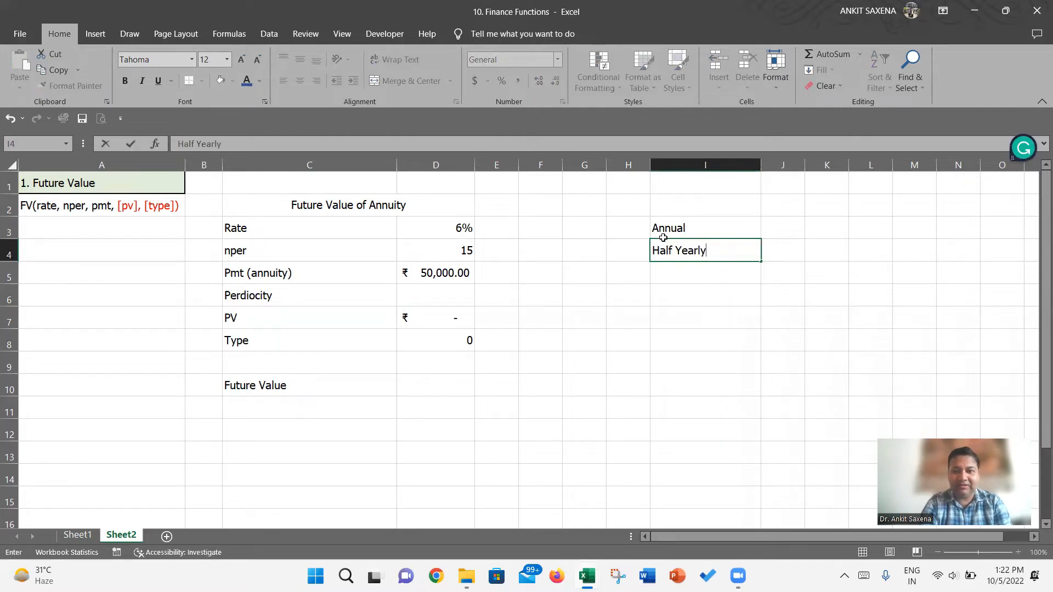
pyautogui.press('Return')
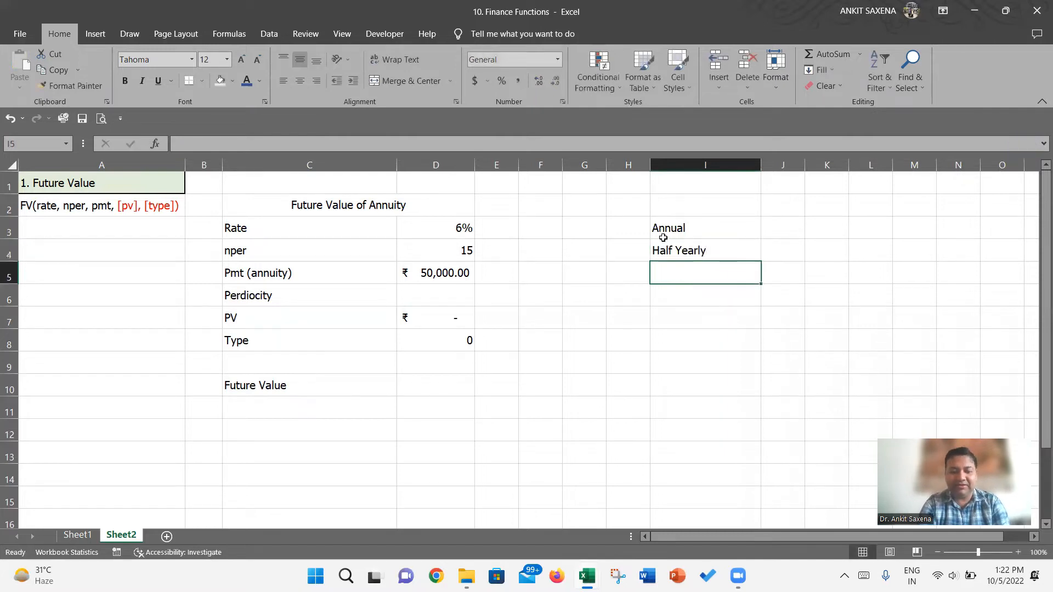
pyautogui.write('Quarterly')
pyautogui.press('Return')
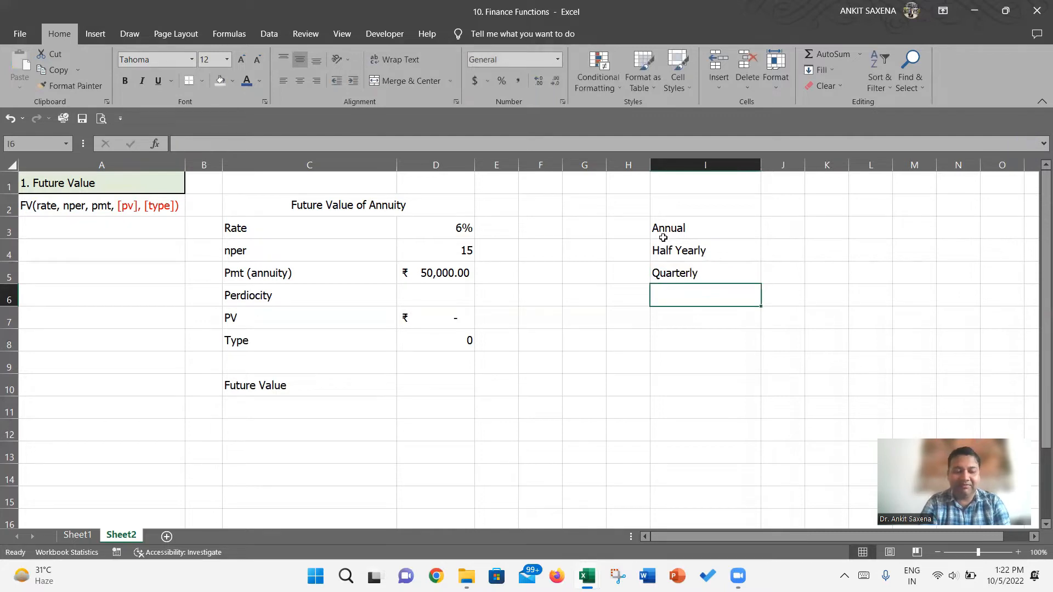
# Continue the frequency list with Monthly, Fortnightly and Weekly in cells I6 to I8.
pyautogui.write('Monthly')
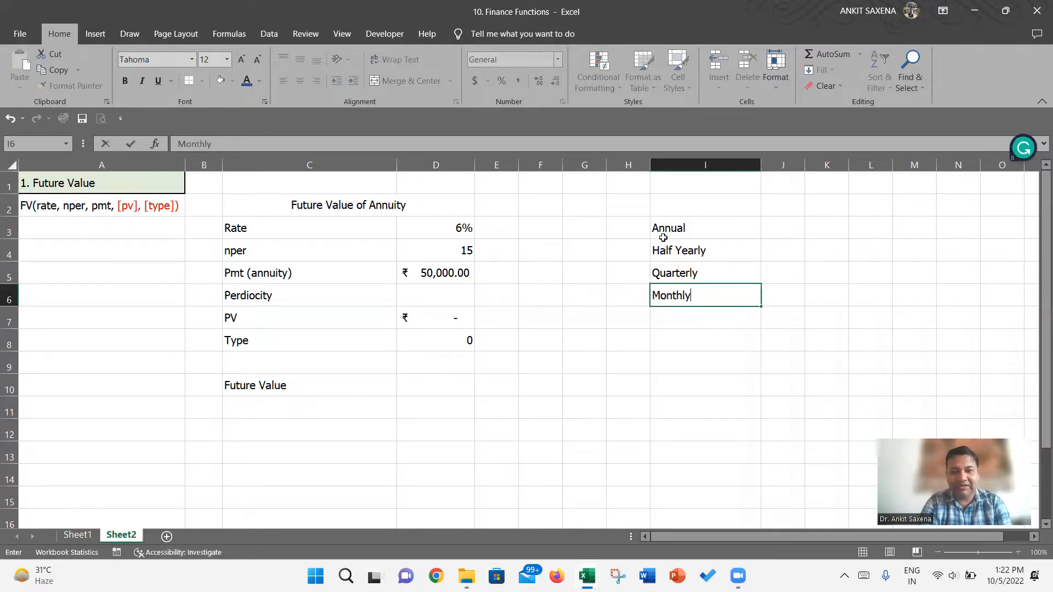
pyautogui.press('Return')
pyautogui.write('Fortnight')
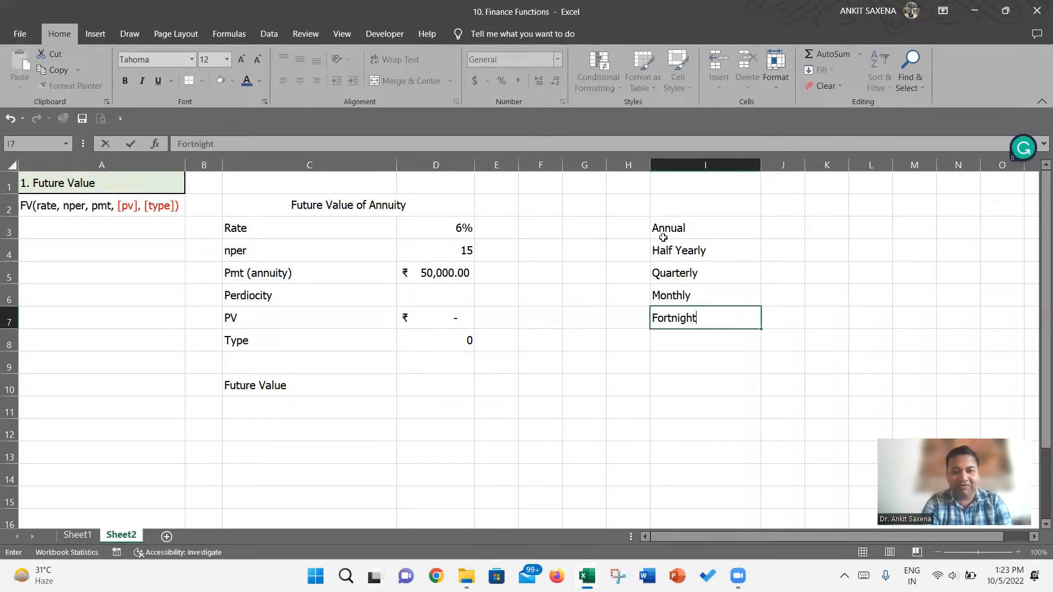
pyautogui.write('ly')
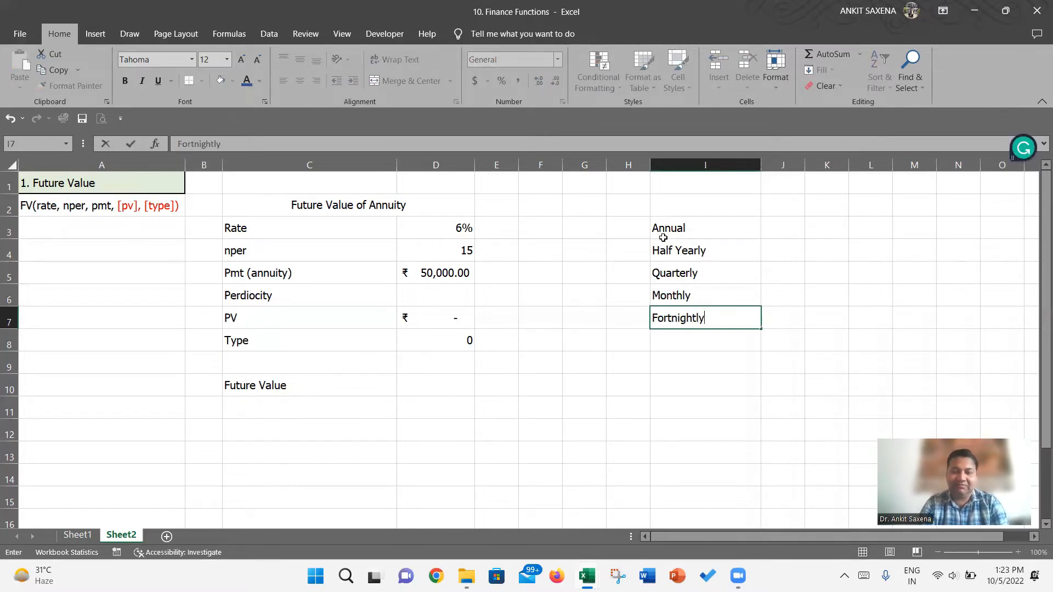
pyautogui.press('Return')
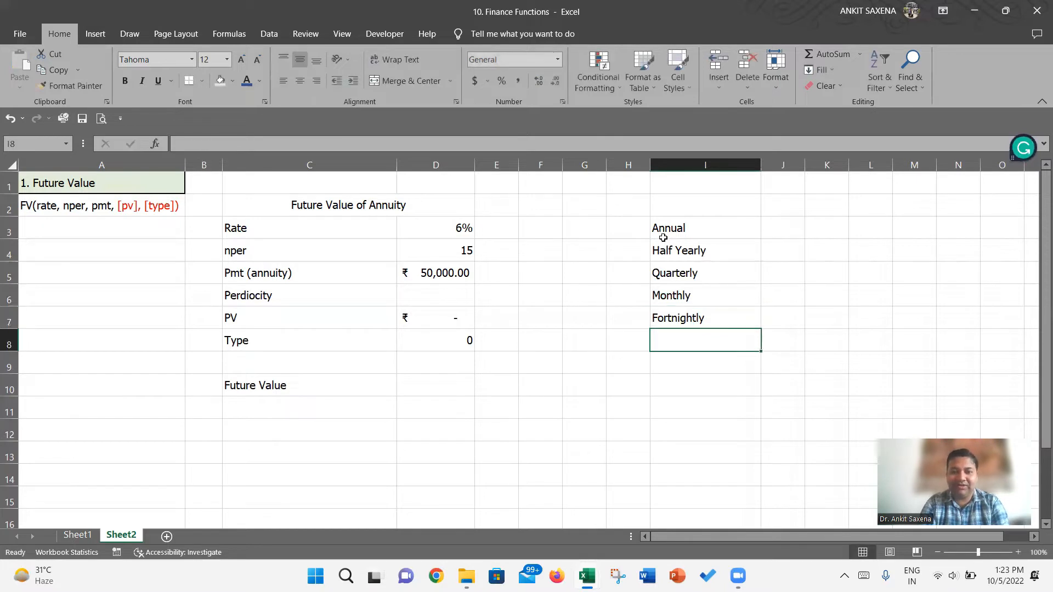
pyautogui.write('Weekly')
pyautogui.press('Return')
# Enter the payments per year 1, 2 and 4 beside Annual, Half Yearly and Quarterly in cells J3 to J5.
pyautogui.press('Up')
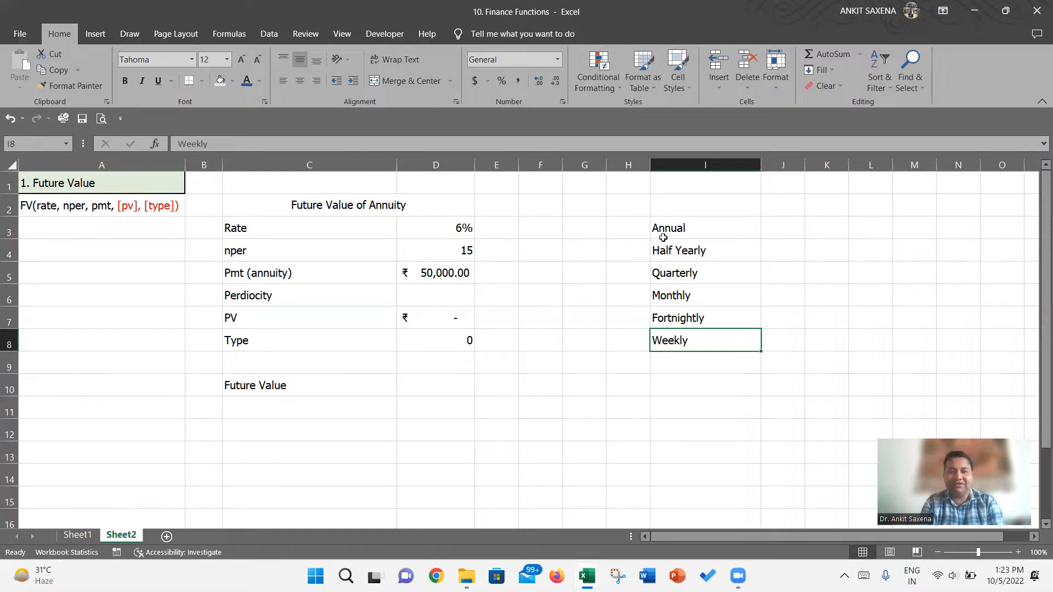
pyautogui.press('Up')
pyautogui.press('Up')
pyautogui.press('Up')
pyautogui.press('Up')
pyautogui.press('Up')
pyautogui.press('Right')
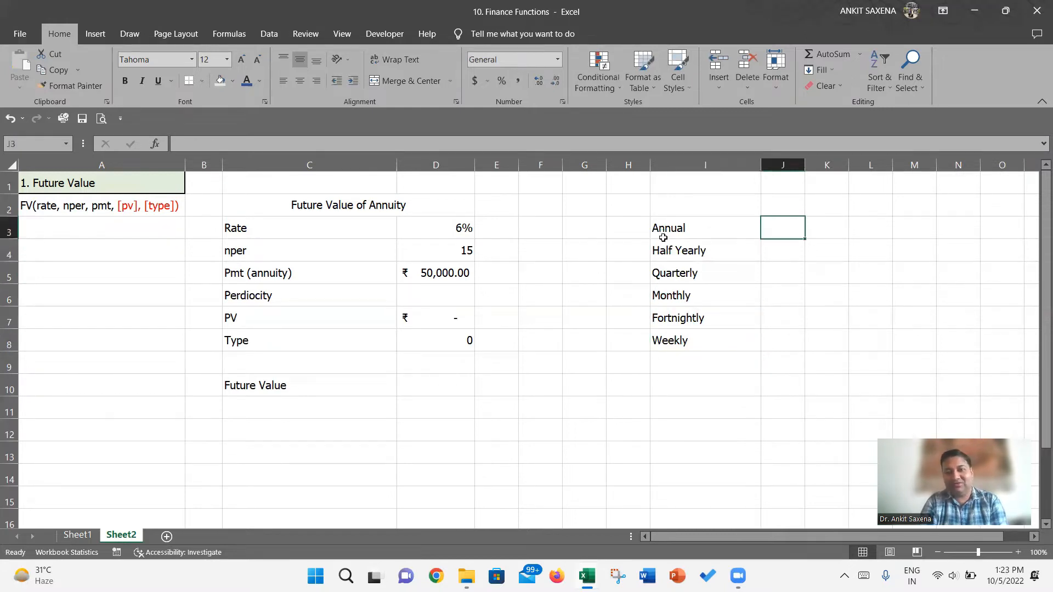
pyautogui.write('1')
pyautogui.press('Return')
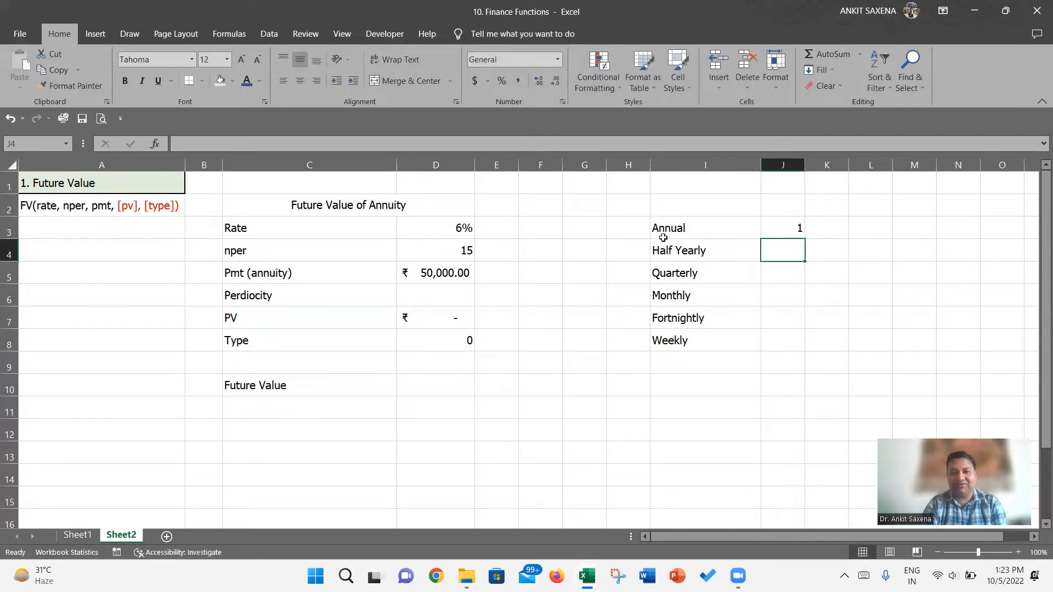
pyautogui.write('2')
pyautogui.press('Return')
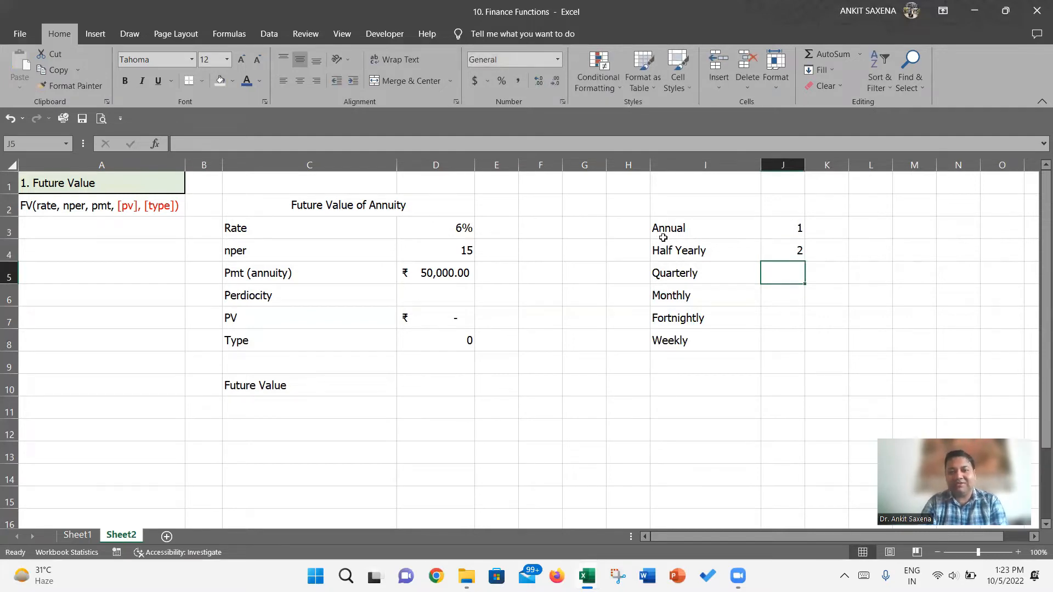
pyautogui.write('4')
pyautogui.press('Return')
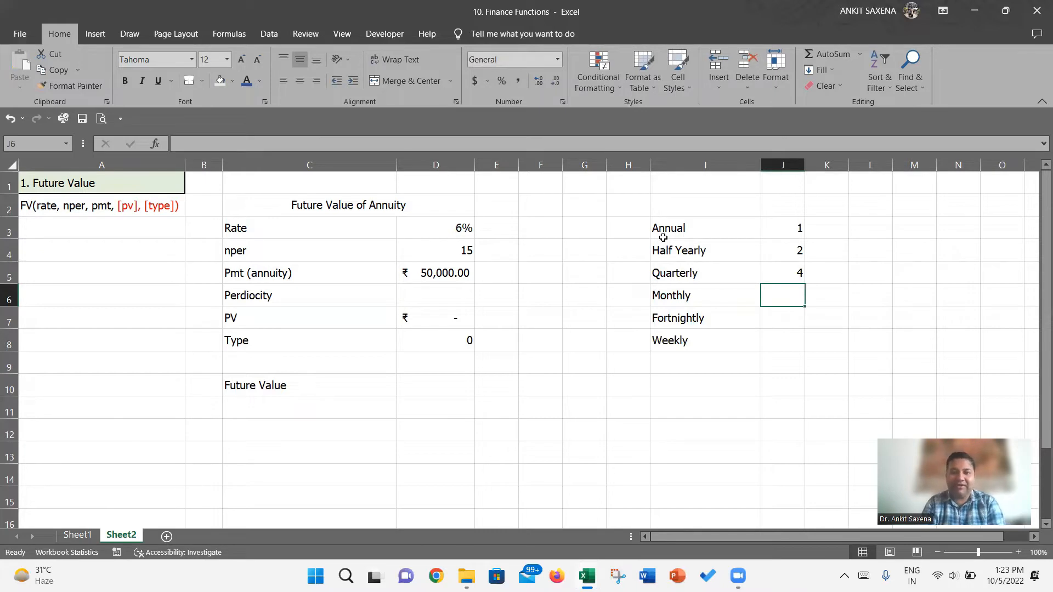
# Enter 12, 24 and 52 beside Monthly, Fortnightly and Weekly in cells J6 to J8.
pyautogui.write('12')
pyautogui.press('Return')
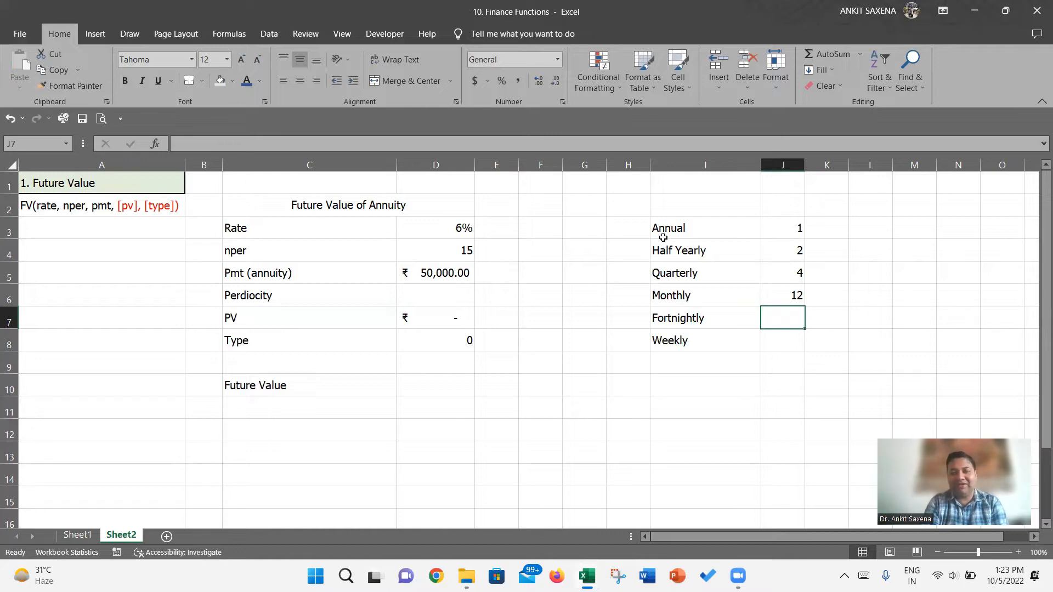
pyautogui.write('24')
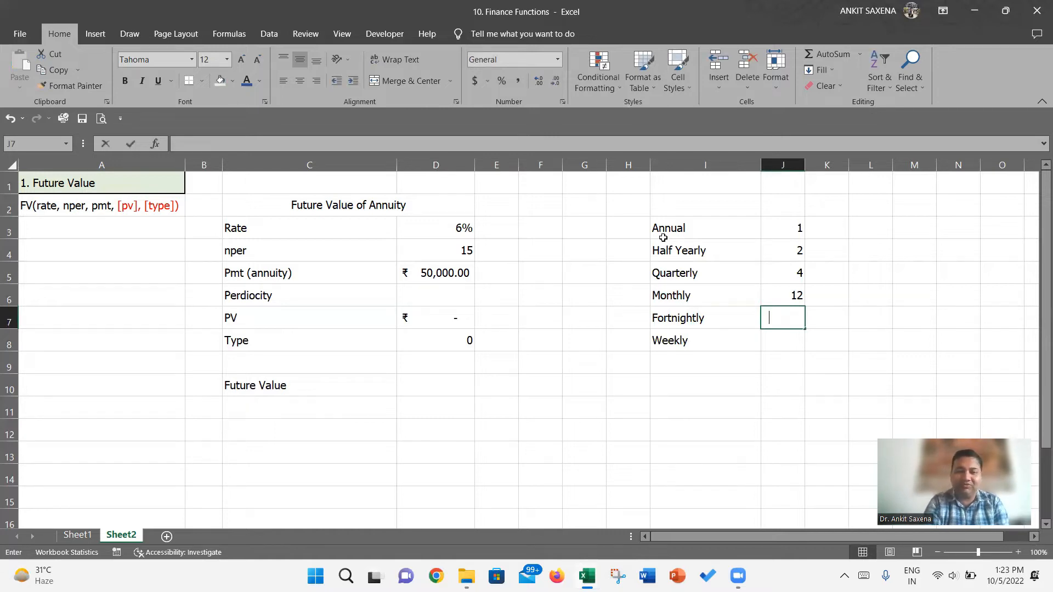
pyautogui.press('Return')
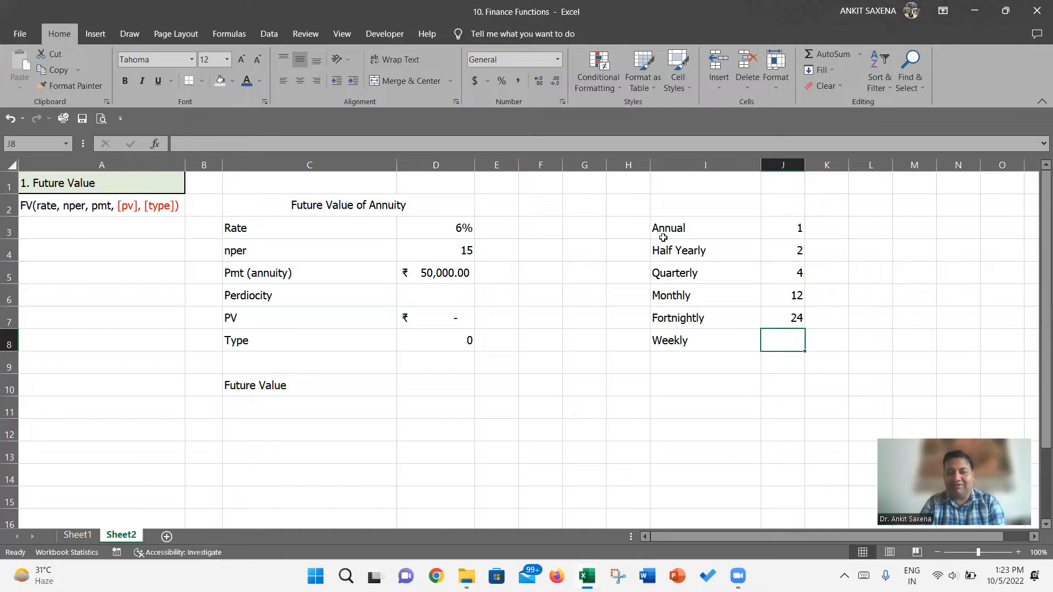
pyautogui.write('52')
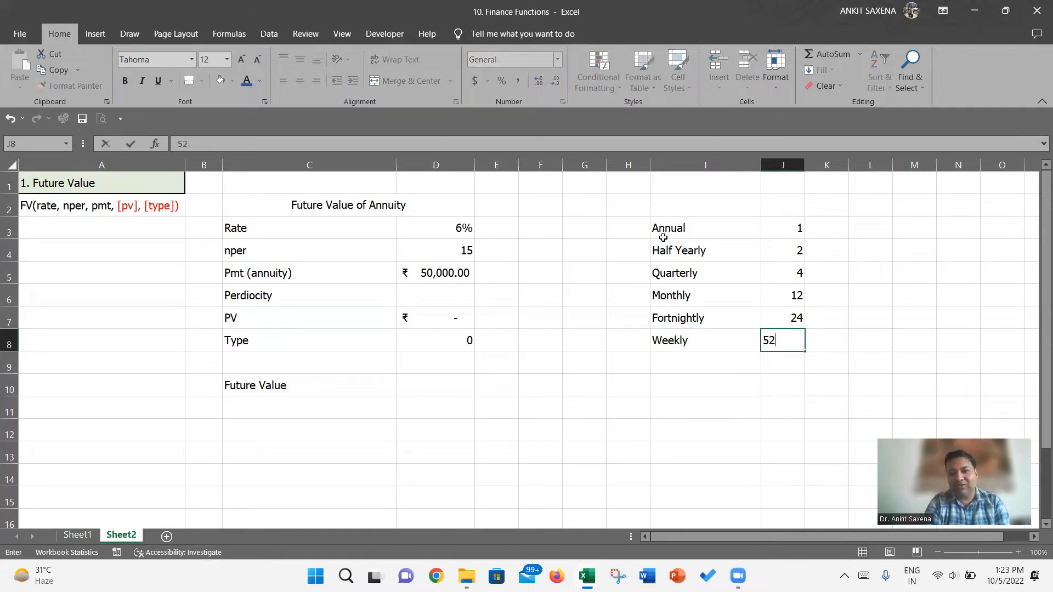
pyautogui.press('Return')
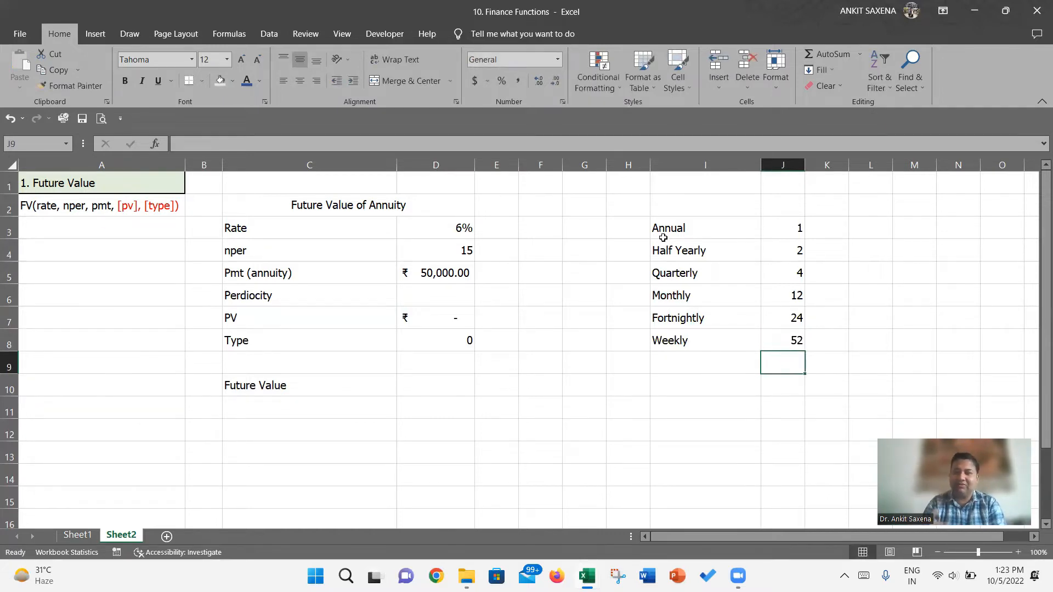
# Add the heading Periodicity above the frequency list in cell I2.
pyautogui.press('Up')
pyautogui.press('Up')
pyautogui.press('Up')
pyautogui.press('Up')
pyautogui.press('Up')
pyautogui.press('Up')
pyautogui.press('Left')
pyautogui.press('Up')
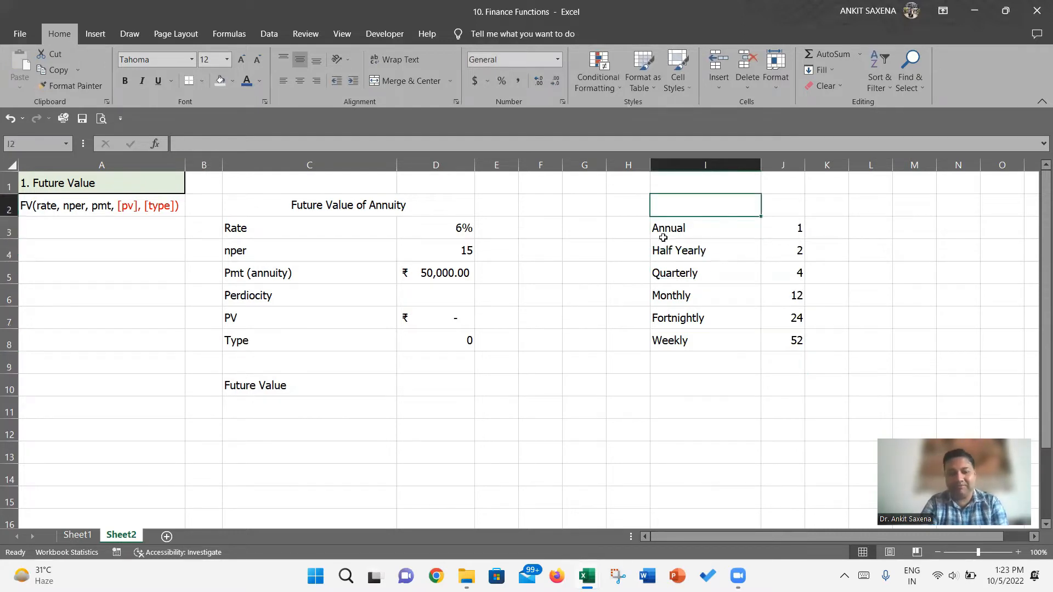
pyautogui.write('Periodicity')
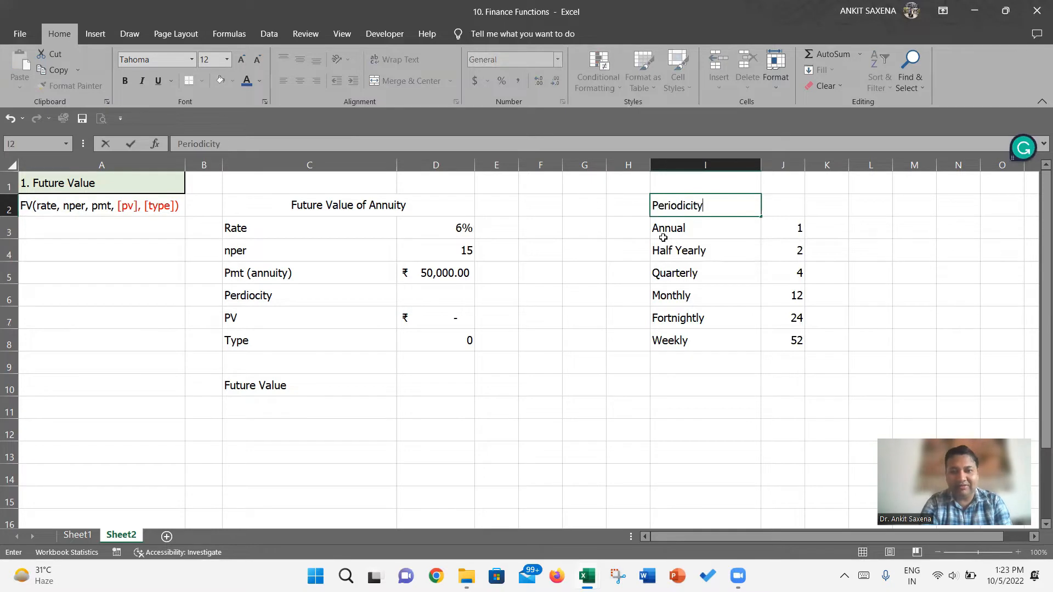
pyautogui.press('Return')
# Add the heading Time Factor in cell J2 and fit column J's width to its contents.
pyautogui.press('Up')
pyautogui.press('Right')
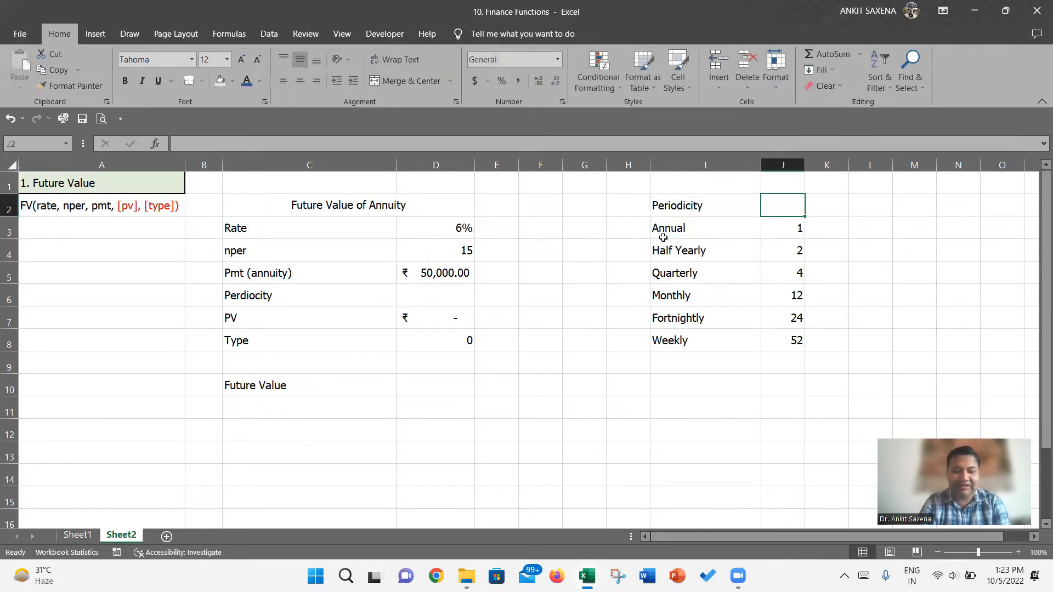
pyautogui.write('Time Fact')
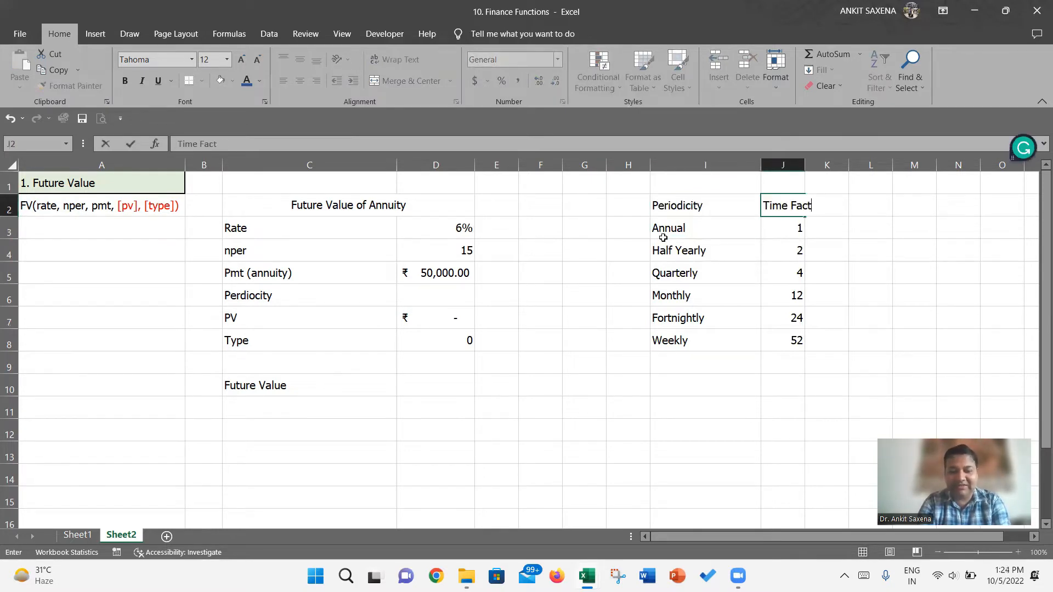
pyautogui.write('or')
pyautogui.press('Return')
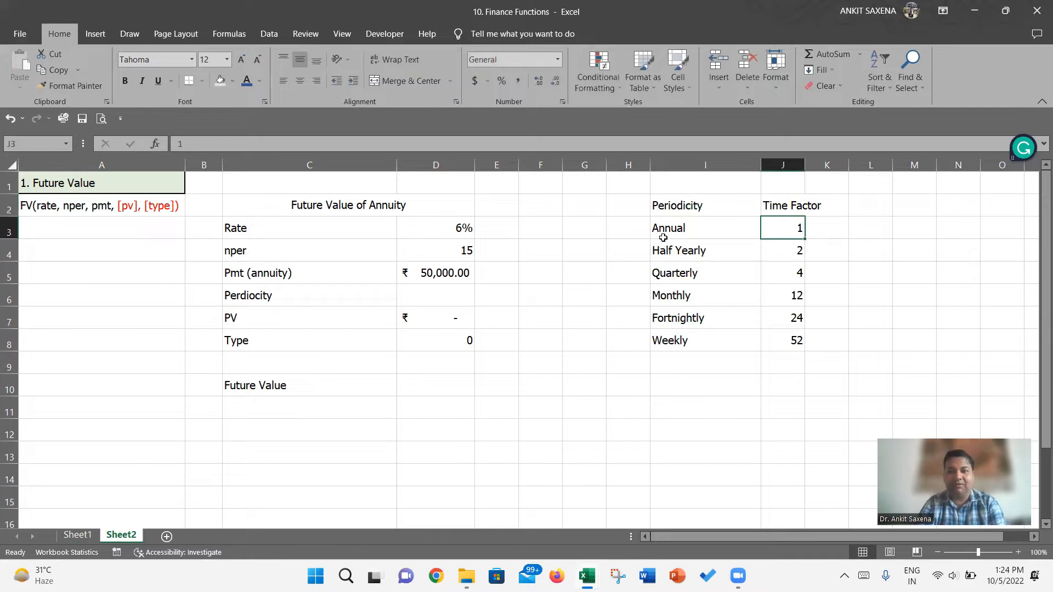
pyautogui.doubleClick(806, 162)
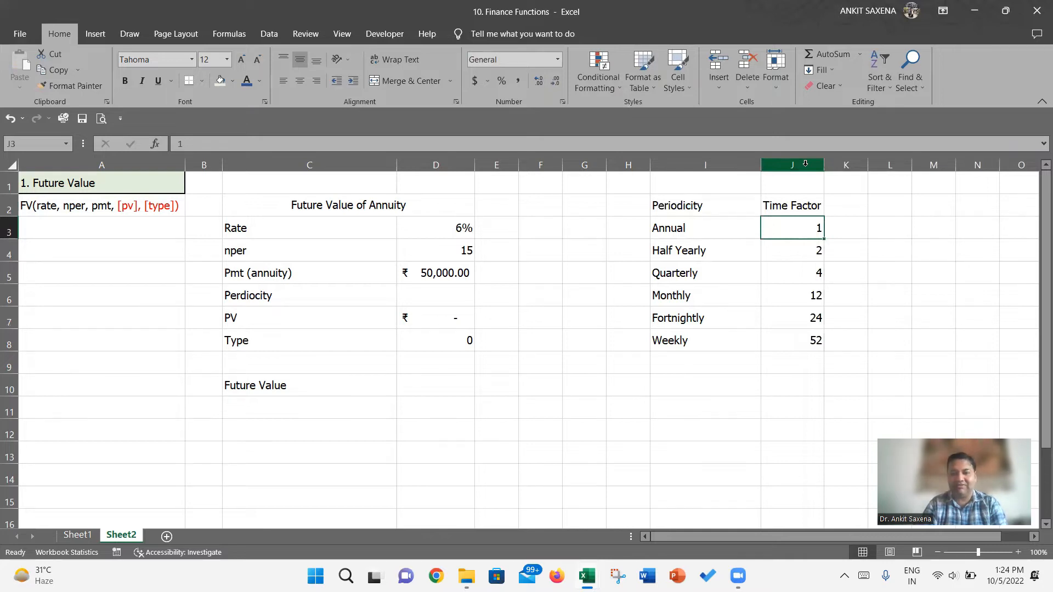
pyautogui.click(796, 289)
pyautogui.hotkey('shift', 'Left')
pyautogui.press('Down')
pyautogui.press('Down')
pyautogui.hotkey('shift', 'Left')
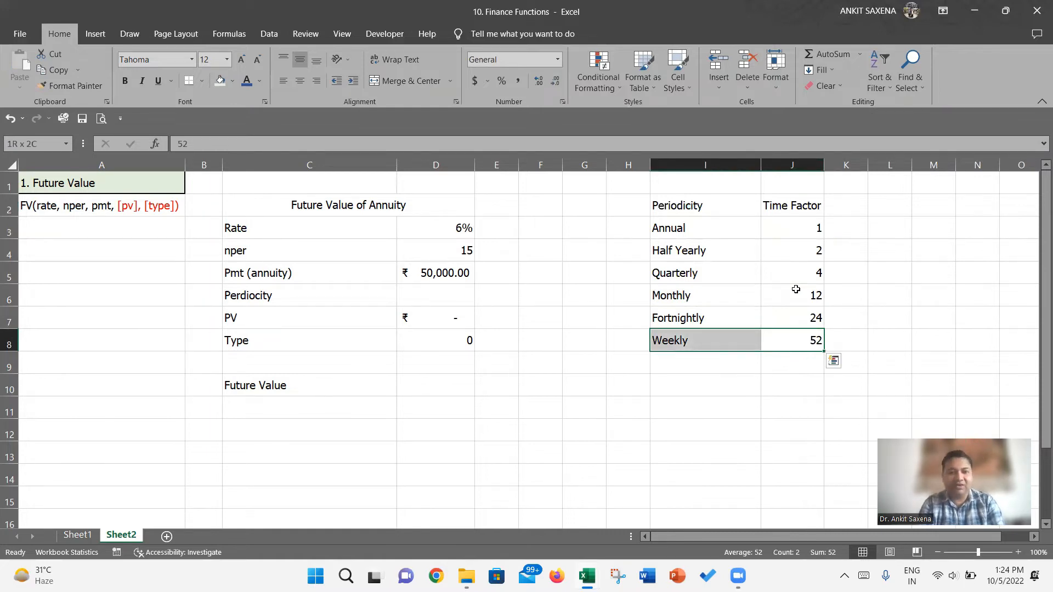
# Start a data validation rule for the Perdiocity input cell D6 that allows a List.
pyautogui.press('Left')
pyautogui.press('Left')
pyautogui.press('Left')
pyautogui.press('Up')
pyautogui.press('Left')
pyautogui.press('Left')
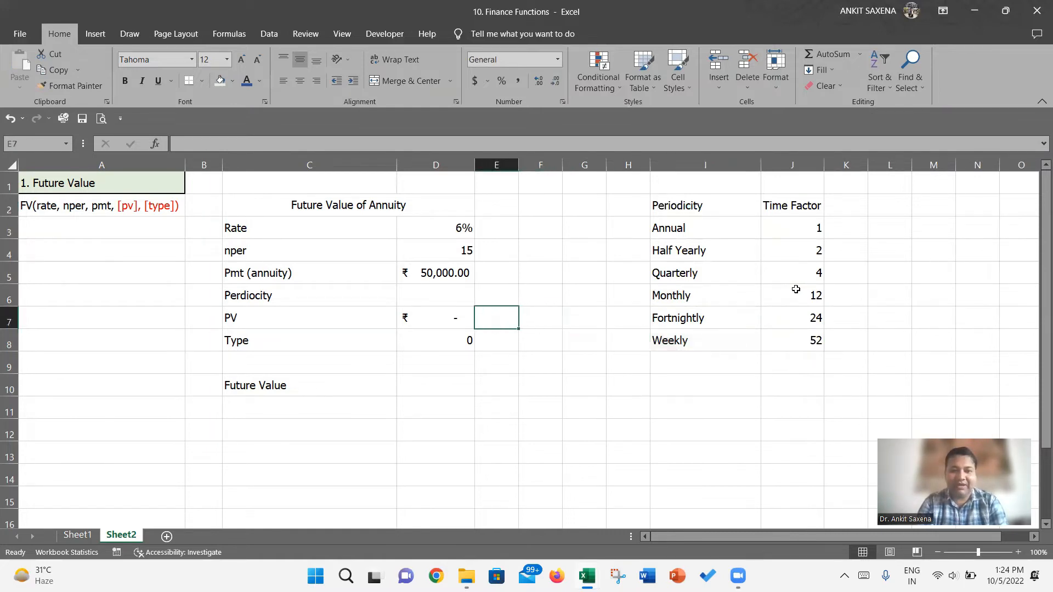
pyautogui.press('Up')
pyautogui.press('Left')
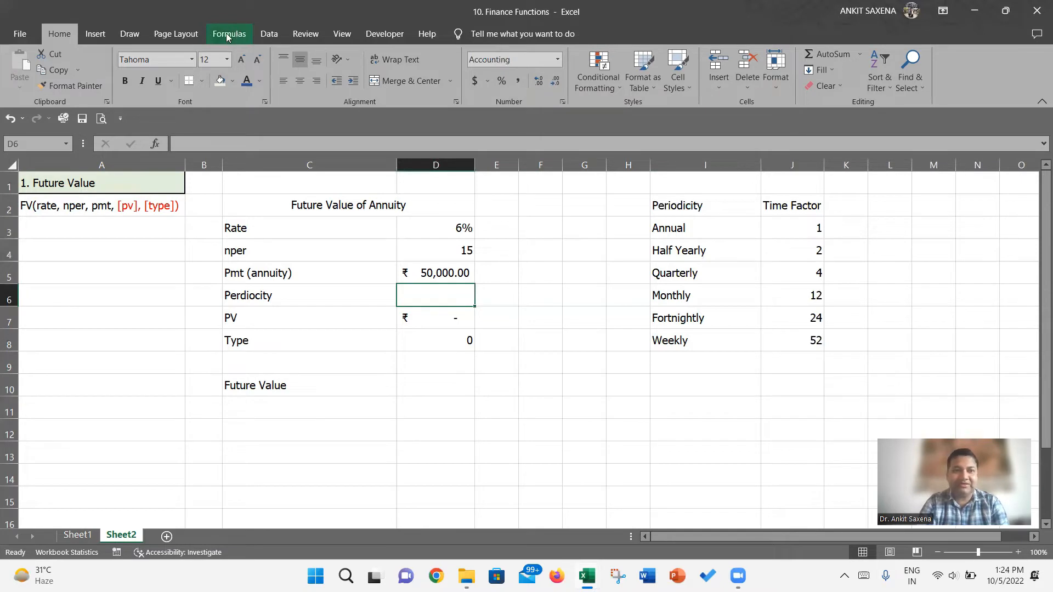
pyautogui.click(261, 36)
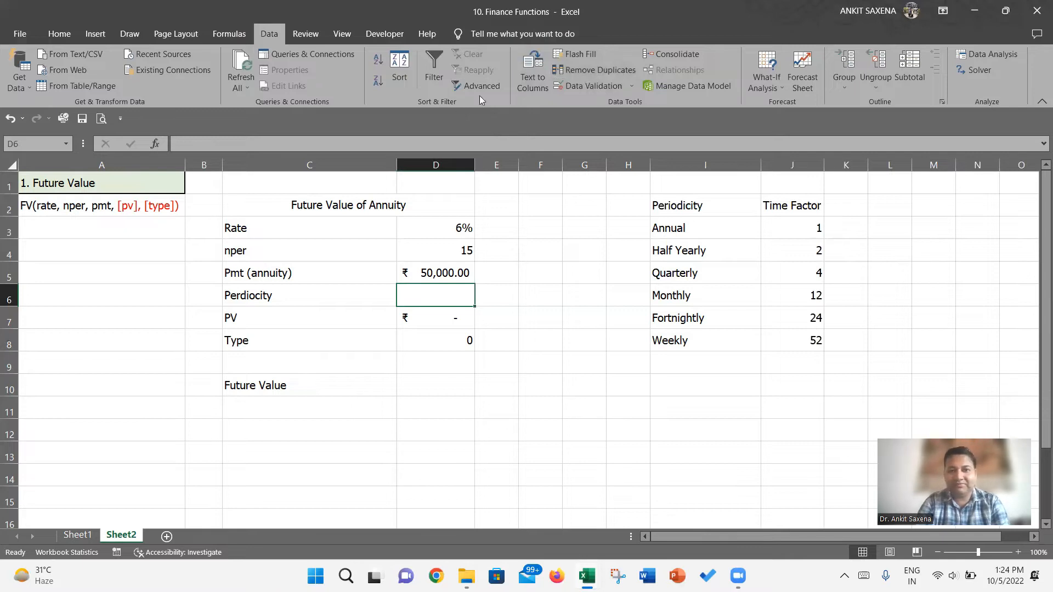
pyautogui.click(614, 88)
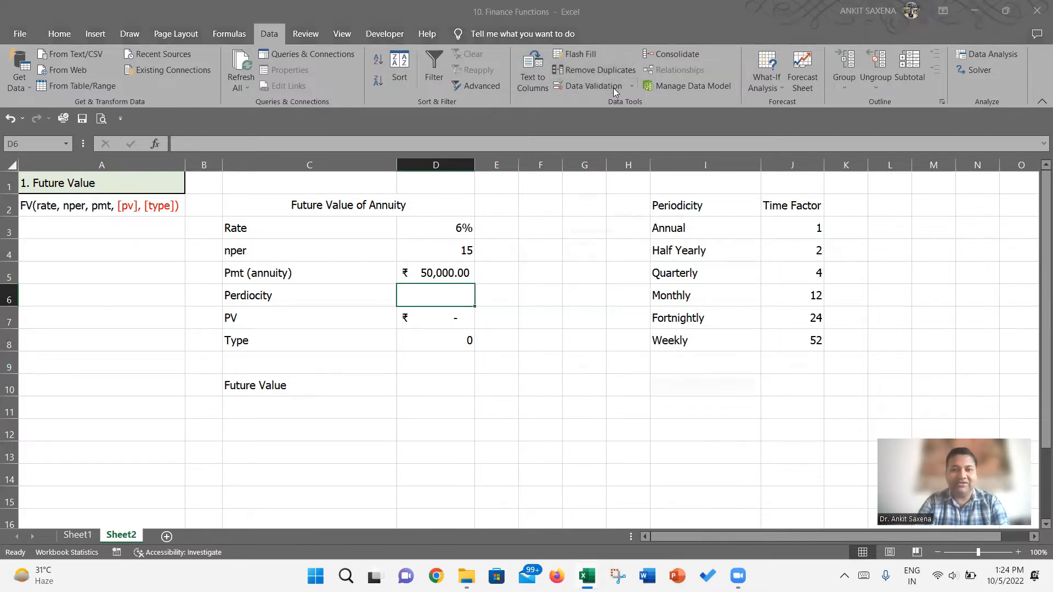
pyautogui.click(606, 254)
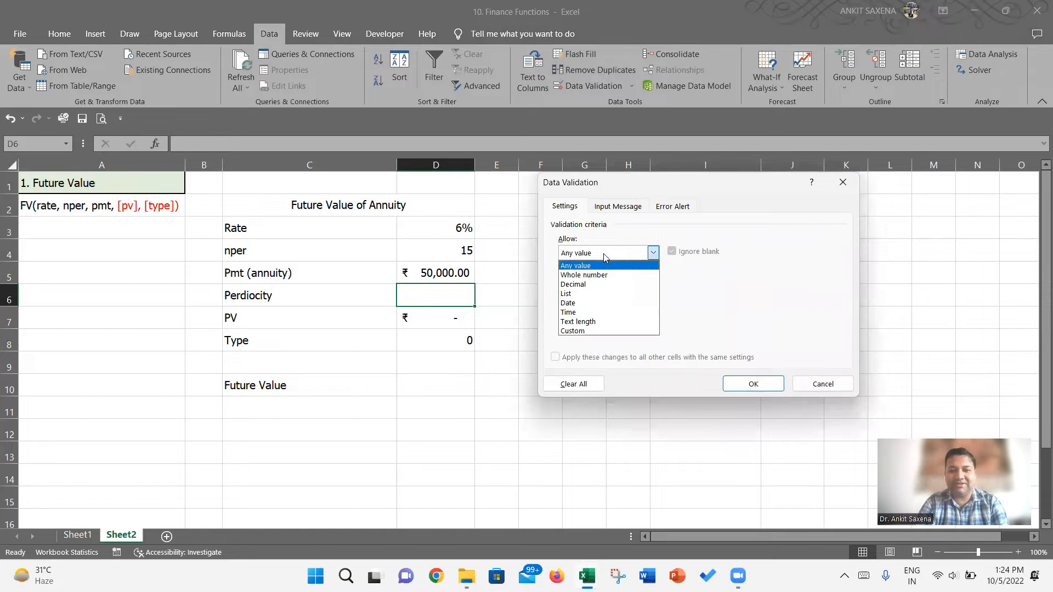
pyautogui.press('Down')
pyautogui.press('Down')
pyautogui.press('Down')
pyautogui.press('Return')
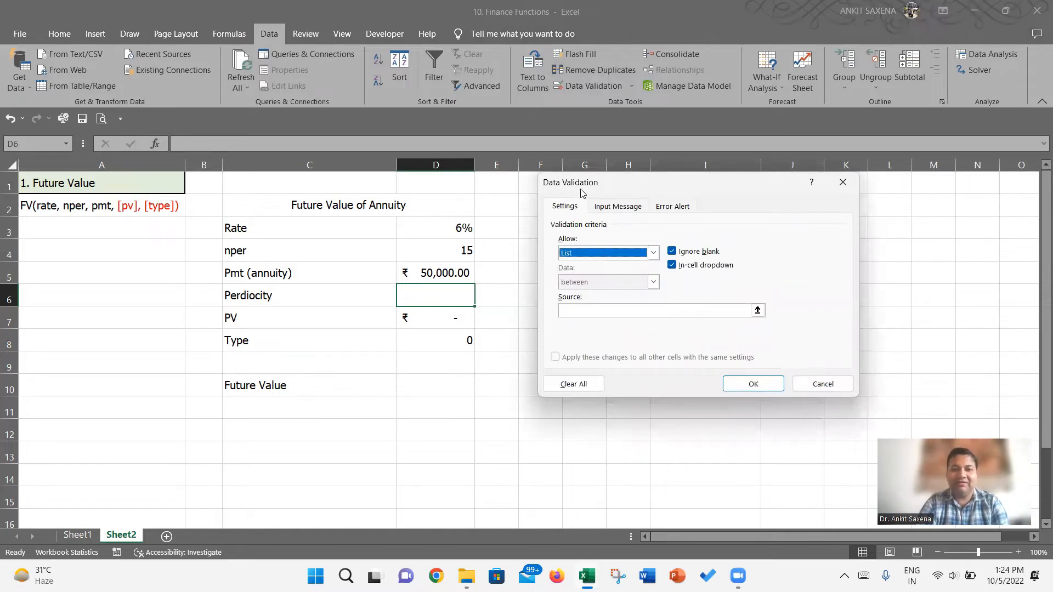
# Use the frequency names in I3:I8 as the list source and apply the validation rule.
pyautogui.moveTo(583, 192); pyautogui.dragTo(277, 106)
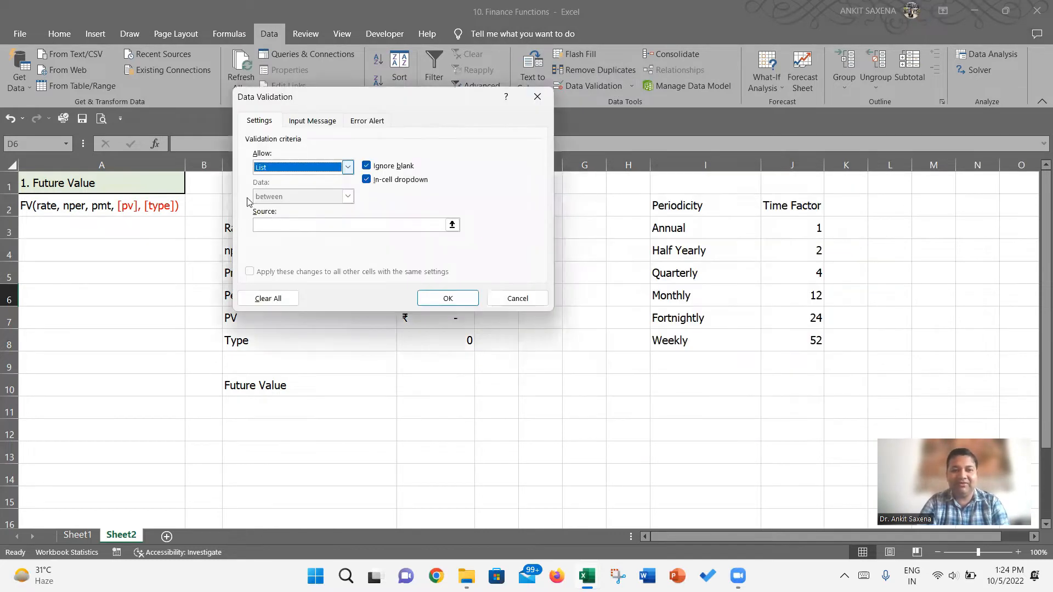
pyautogui.click(442, 225)
pyautogui.click(676, 228)
pyautogui.hotkey('ctrl', 'shift', 'Down')
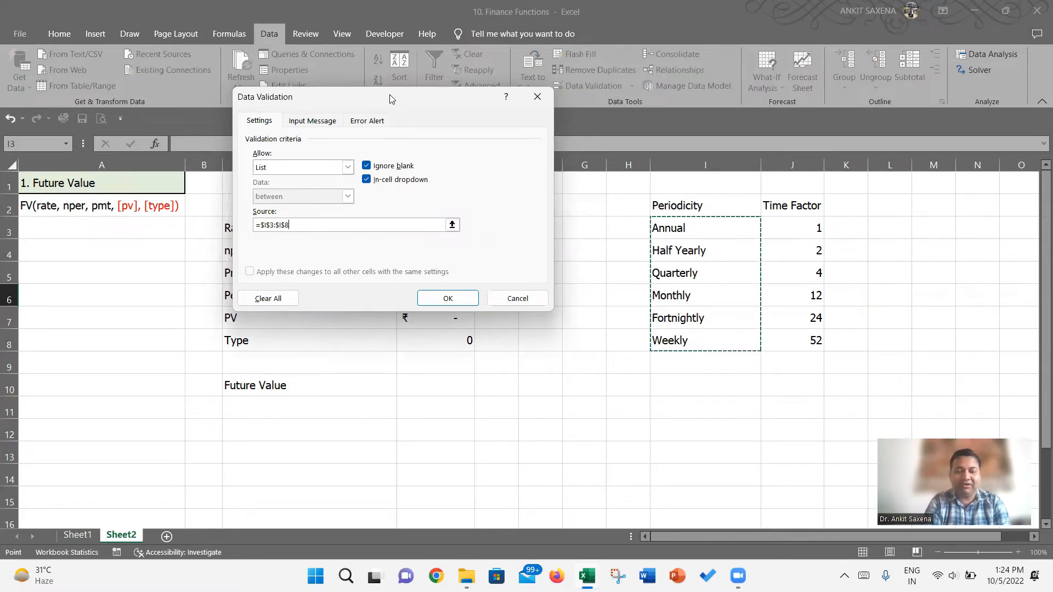
pyautogui.moveTo(391, 98); pyautogui.dragTo(296, 57)
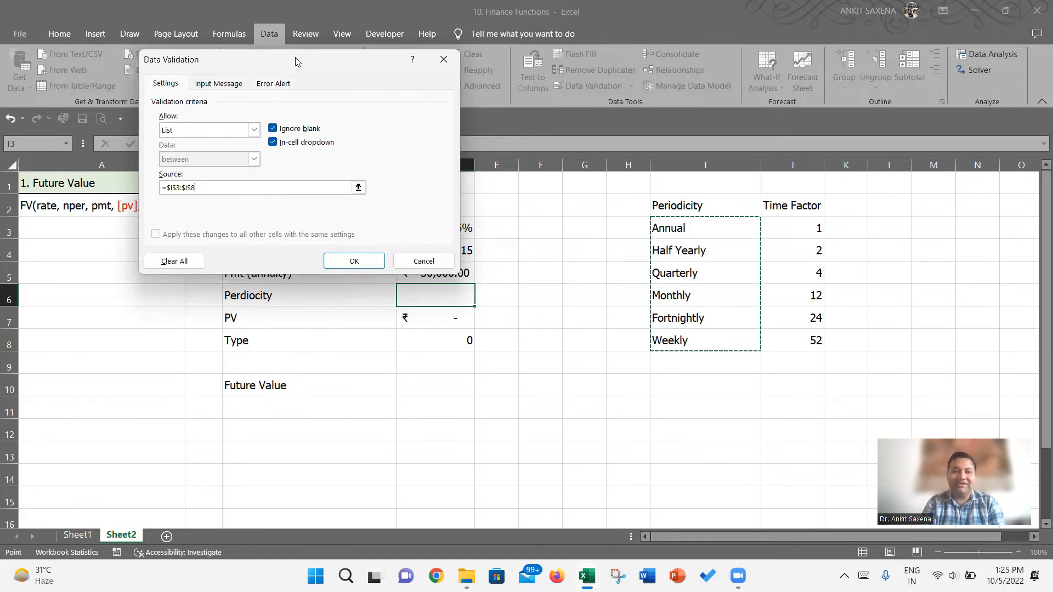
pyautogui.click(337, 260)
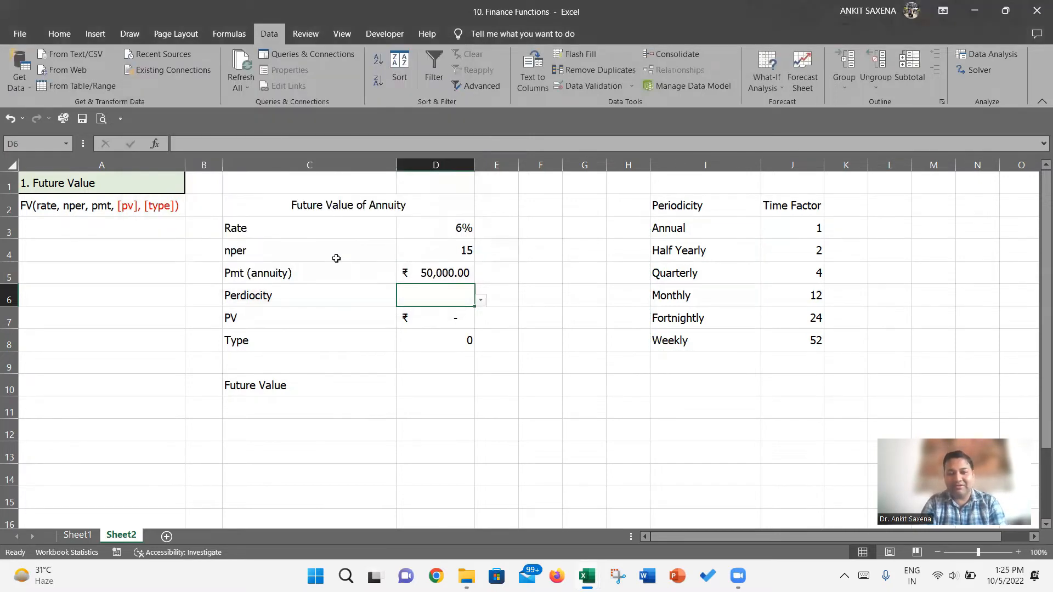
# Test the dropdown list in cell D6 by choosing Monthly.
pyautogui.click(482, 302)
pyautogui.press('Down')
pyautogui.press('Down')
pyautogui.press('Down')
pyautogui.press('Down')
pyautogui.press('Down')
pyautogui.press('Up')
pyautogui.press('Up')
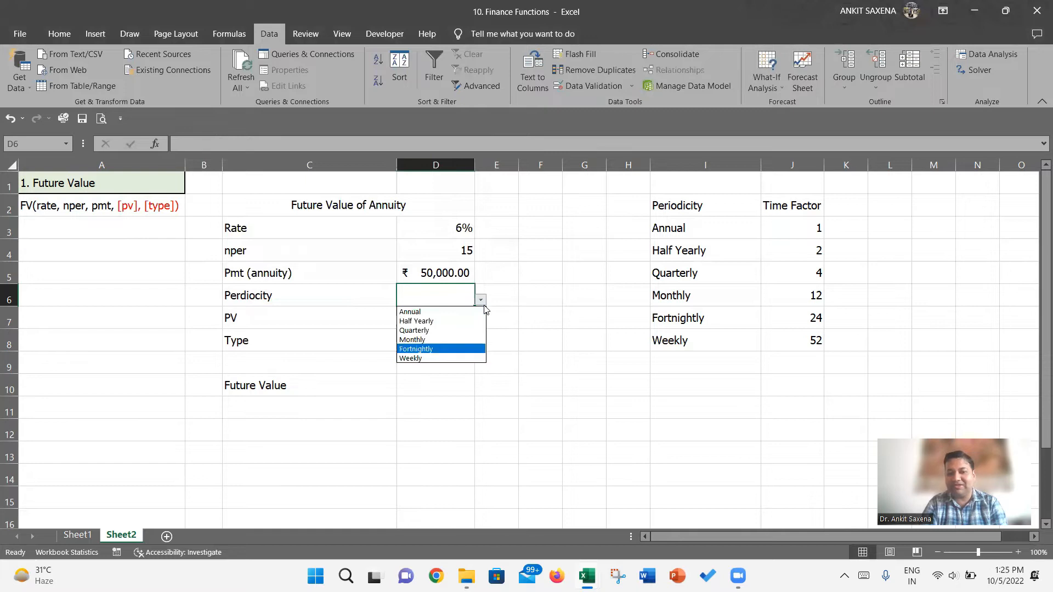
pyautogui.press('Return')
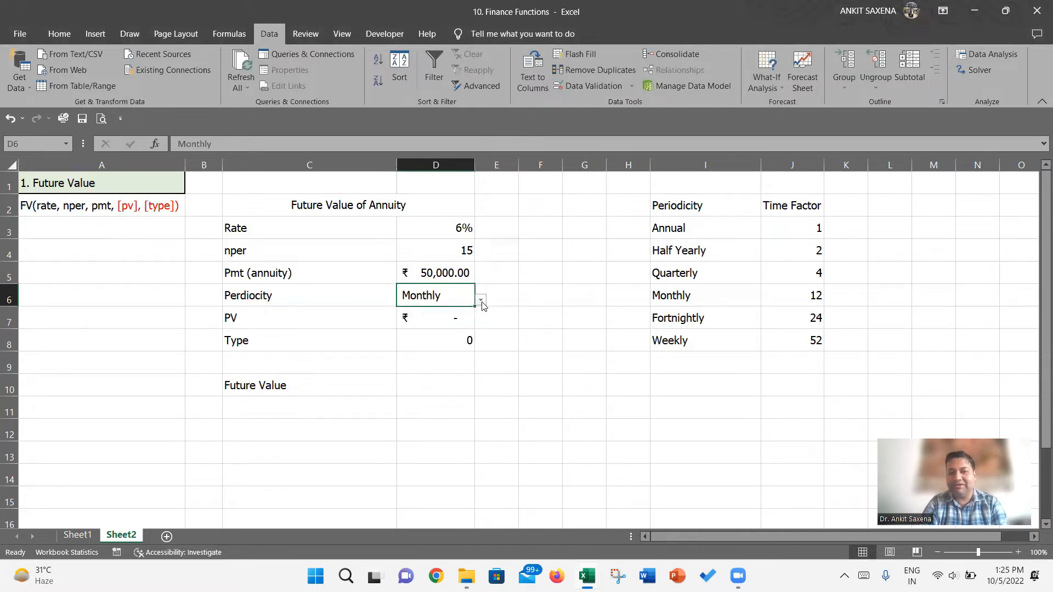
# Set the periodicity in cell D6 to Half Yearly from its dropdown list.
pyautogui.click(481, 301)
pyautogui.press('Down')
pyautogui.press('Down')
pyautogui.press('Return')
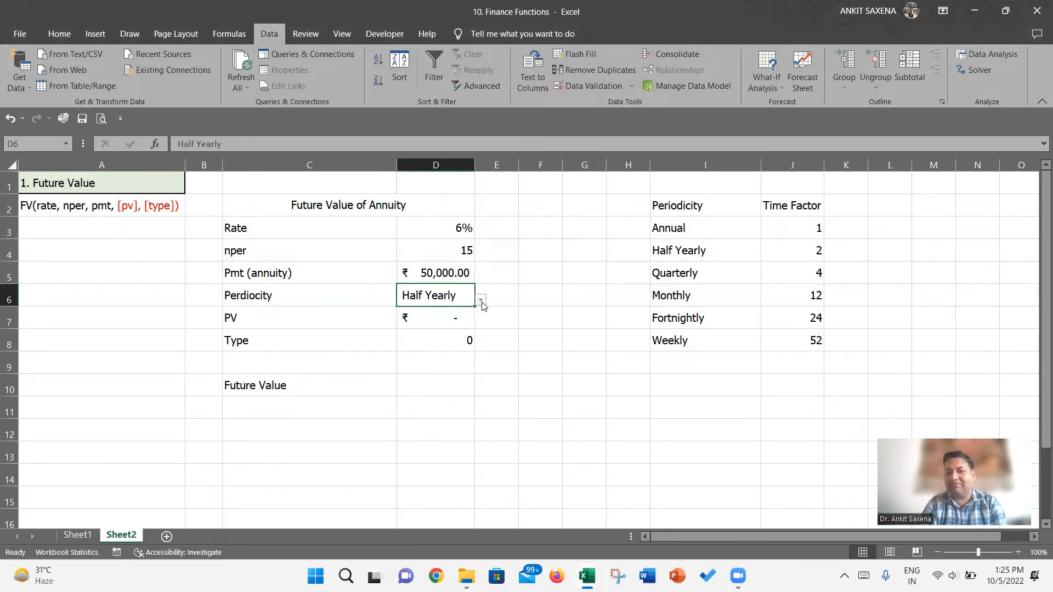
# Move the Type label and its value from row 8 down to cells C9:D9.
pyautogui.click(442, 324)
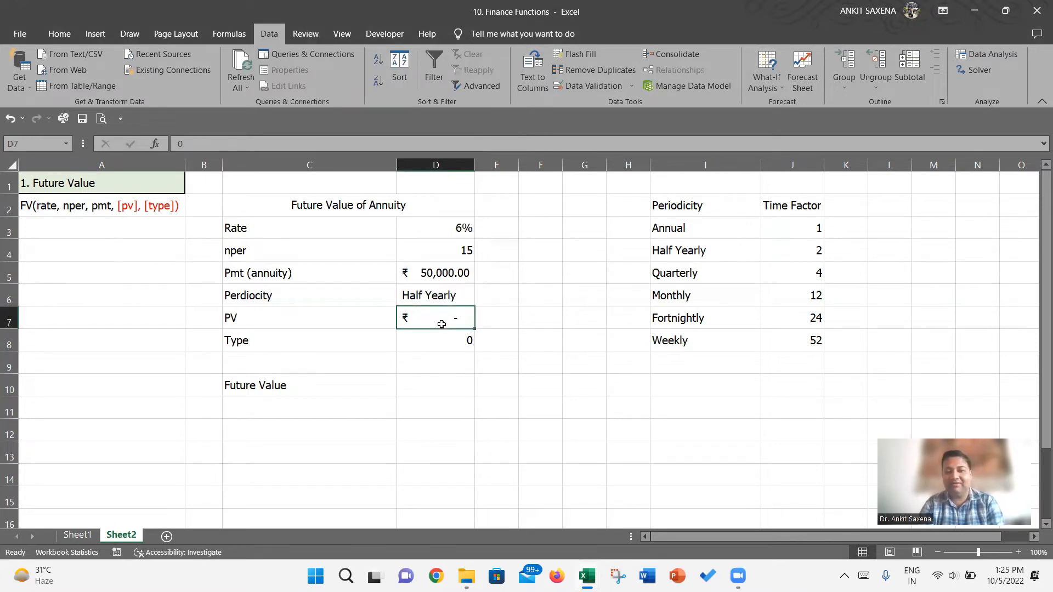
pyautogui.press('Down')
pyautogui.press('Left')
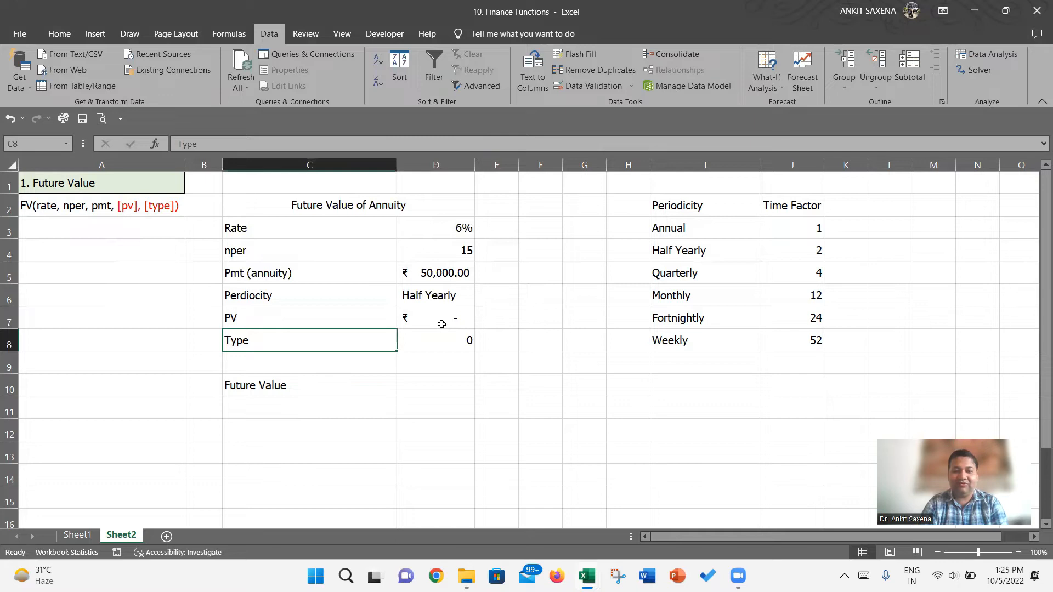
pyautogui.hotkey('shift', 'Right')
pyautogui.hotkey('ctrl', 'c')
pyautogui.press('Down')
pyautogui.press('Down')
pyautogui.hotkey('shift', 'Right')
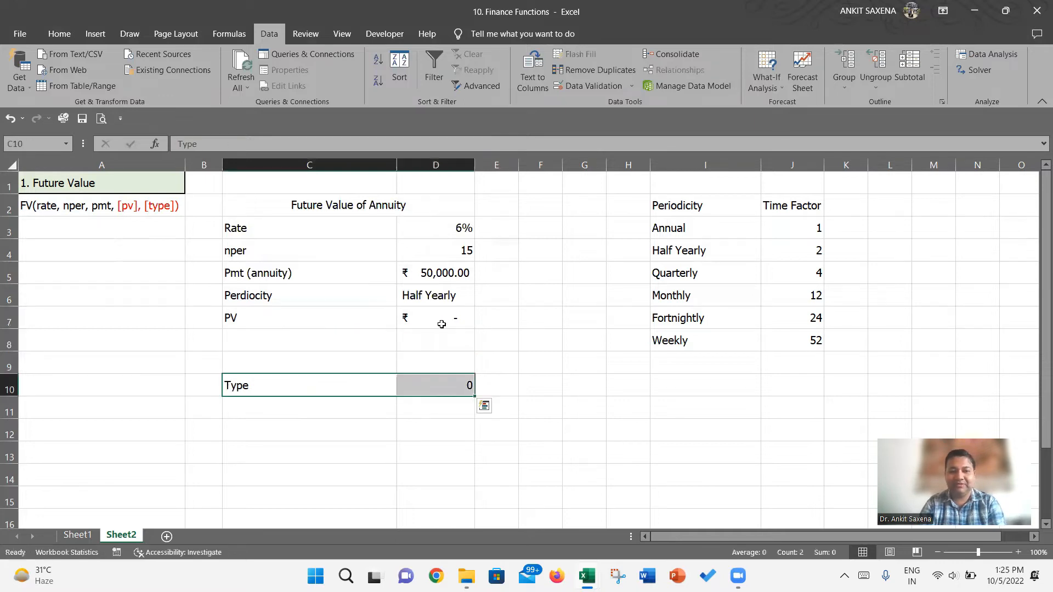
pyautogui.press('Up')
pyautogui.press('Return')
# Move the Future Value label and its adjacent result cell from row 10 down to row 11.
pyautogui.press('Down')
pyautogui.hotkey('shift', 'Right')
pyautogui.hotkey('ctrl', 'x')
pyautogui.press('Down')
pyautogui.press('Return')
# Label the freed cell C8 below PV as Time Factor.
pyautogui.press('Up')
pyautogui.press('Up')
pyautogui.press('Up')
pyautogui.write('Time ')
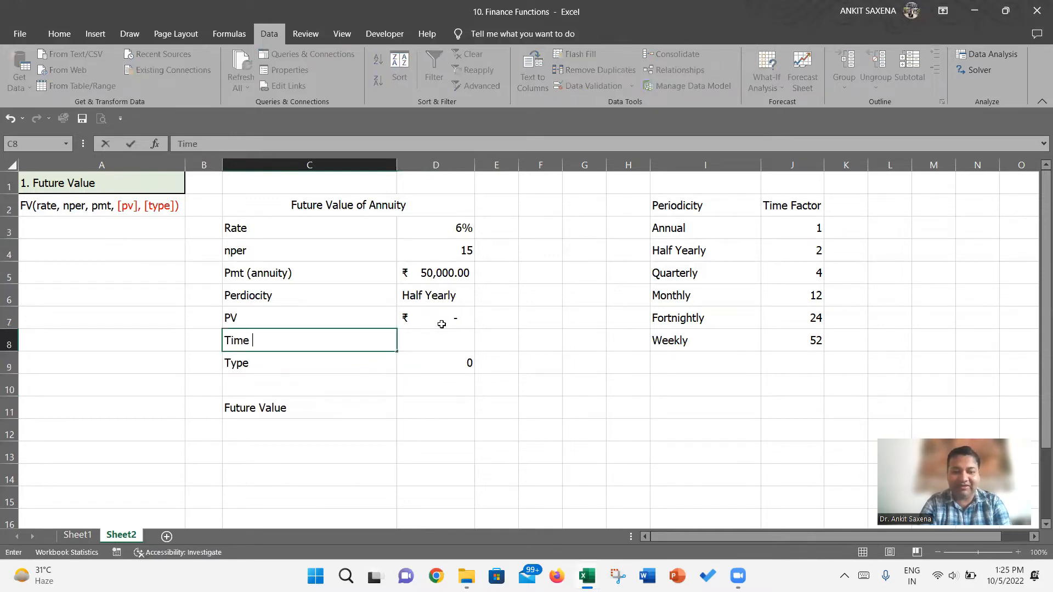
pyautogui.write('Factor')
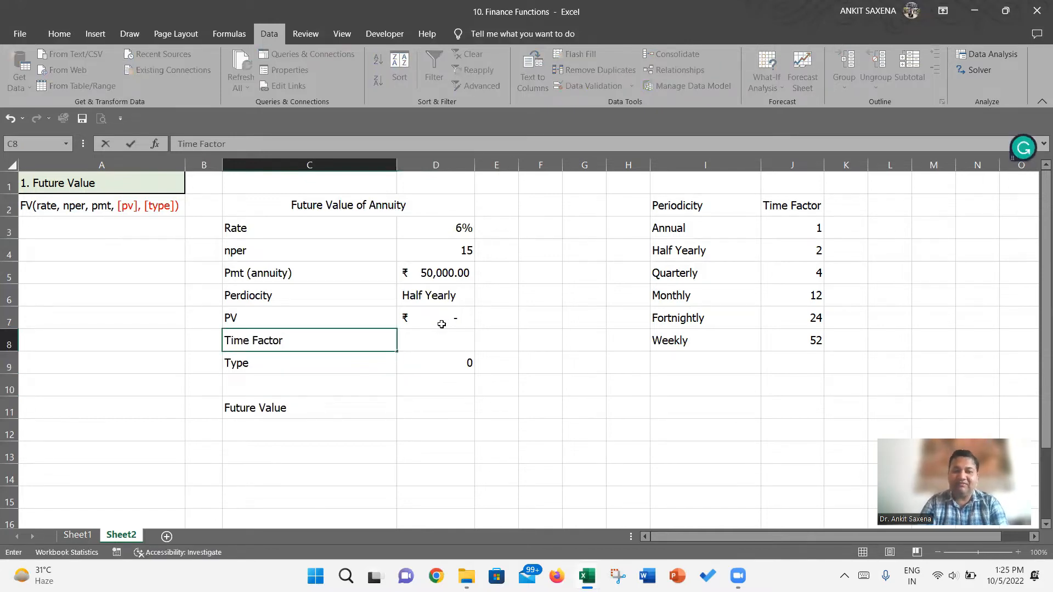
# Enter 2 as the time factor in cell D8.
pyautogui.press('Tab')
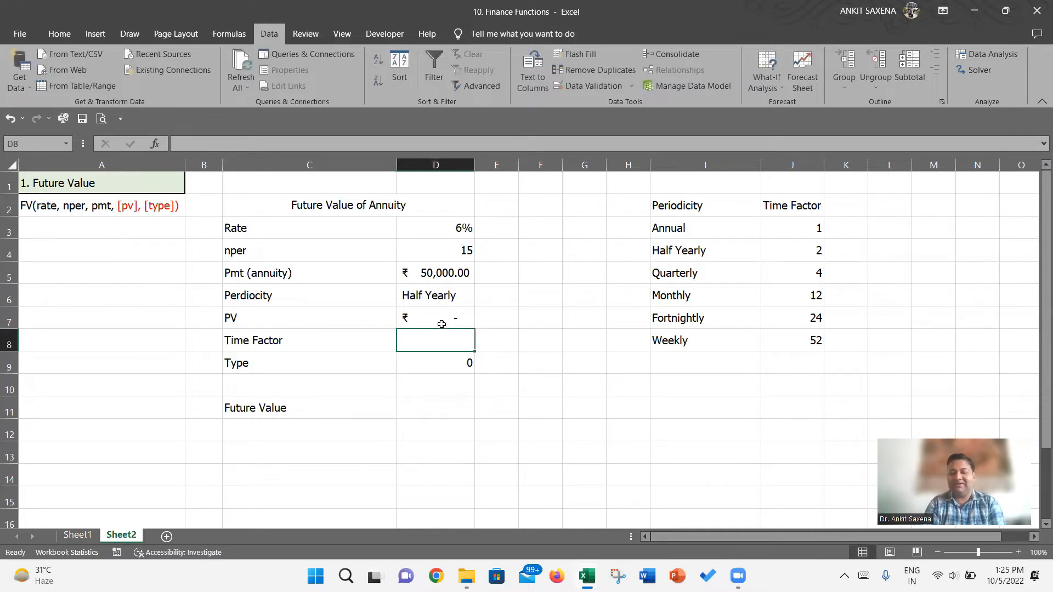
pyautogui.write('2')
pyautogui.press('Return')
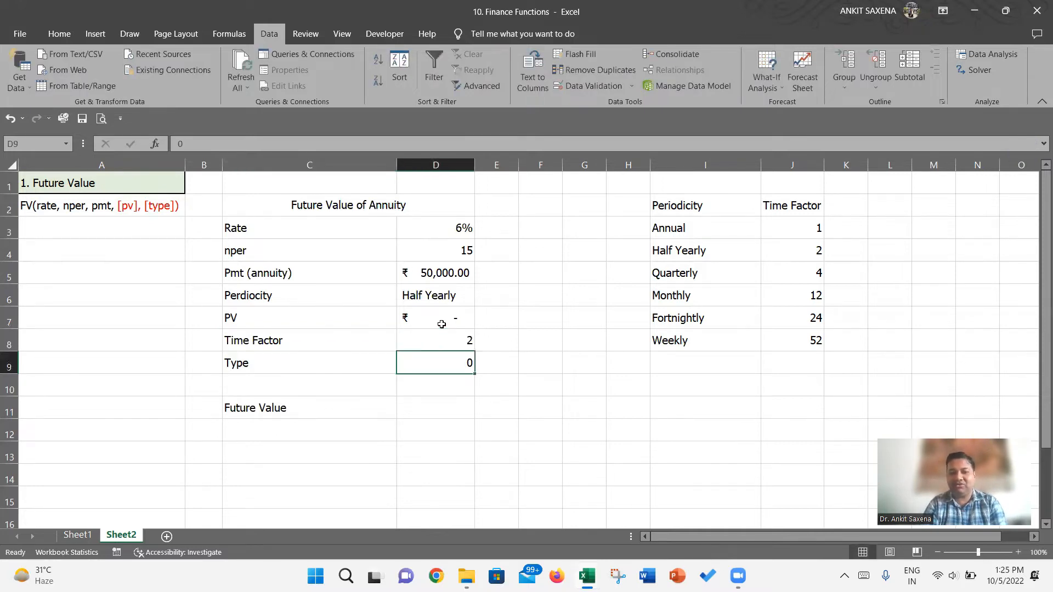
# Set the periodicity in cell D6 to Quarterly from its dropdown list.
pyautogui.press('Up')
pyautogui.press('Up')
pyautogui.press('Up')
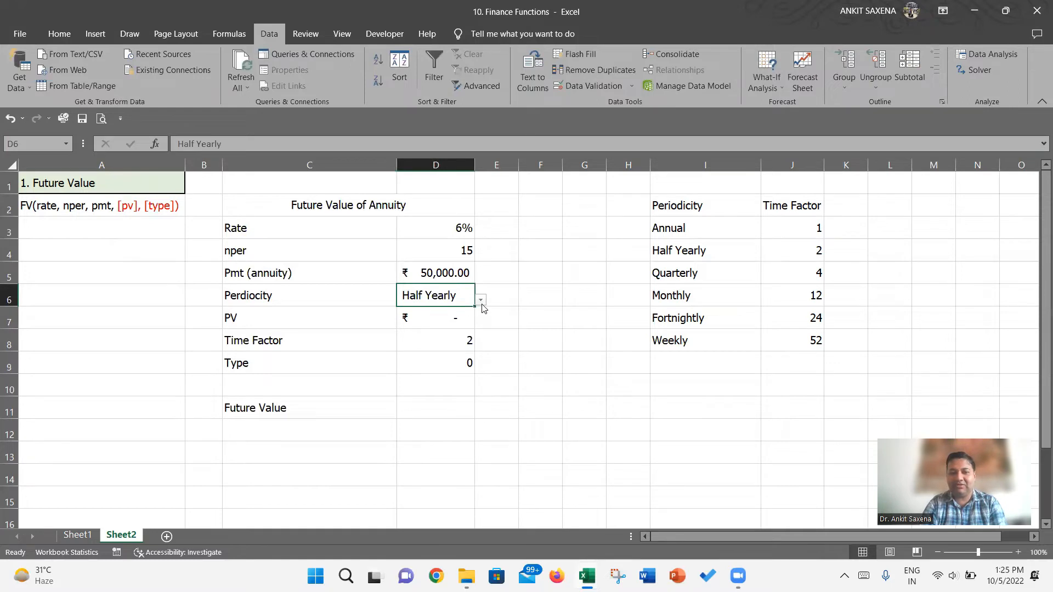
pyautogui.click(481, 302)
pyautogui.press('Down')
pyautogui.press('Down')
pyautogui.press('Return')
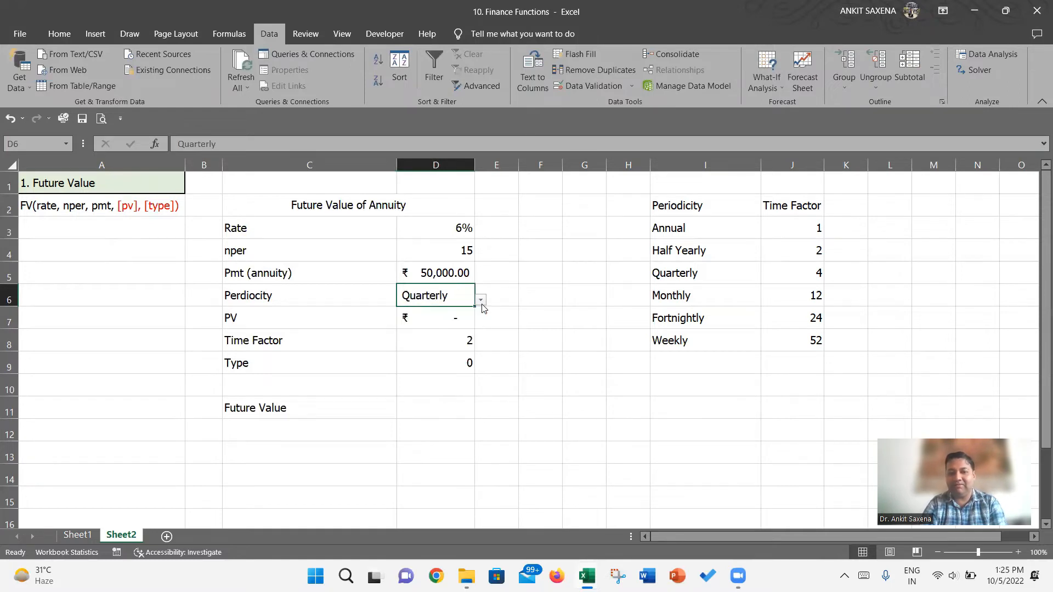
# Set the time factor in cell D8 to 4 to match the quarterly periodicity.
pyautogui.press('Down')
pyautogui.press('Down')
pyautogui.write('4')
pyautogui.press('Return')
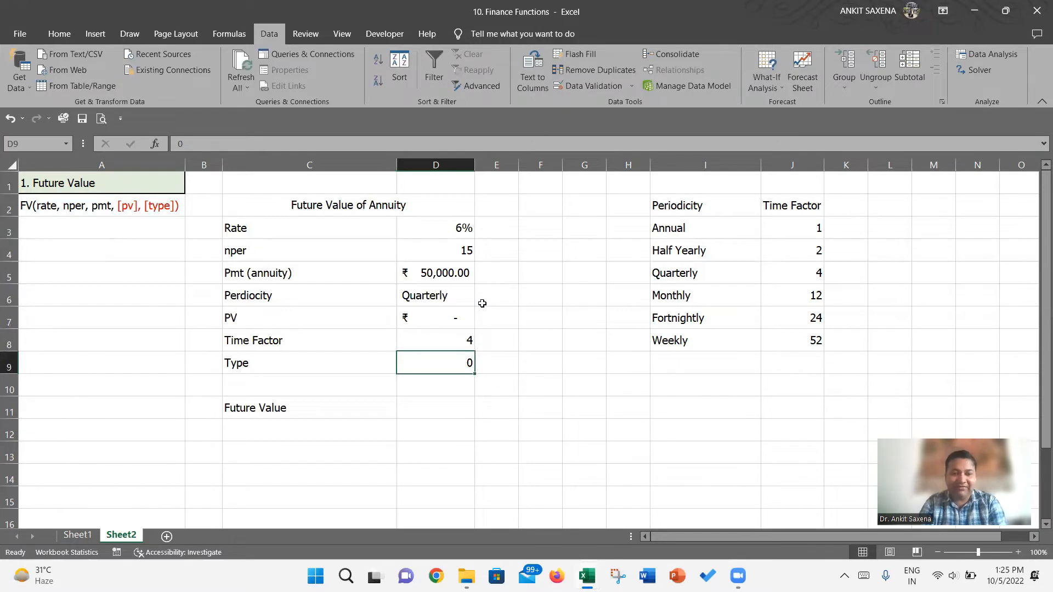
# Start a VLOOKUP formula in the Time Factor cell D8 with the periodicity in D6 as the lookup value.
pyautogui.press('Up')
pyautogui.write('=vlo')
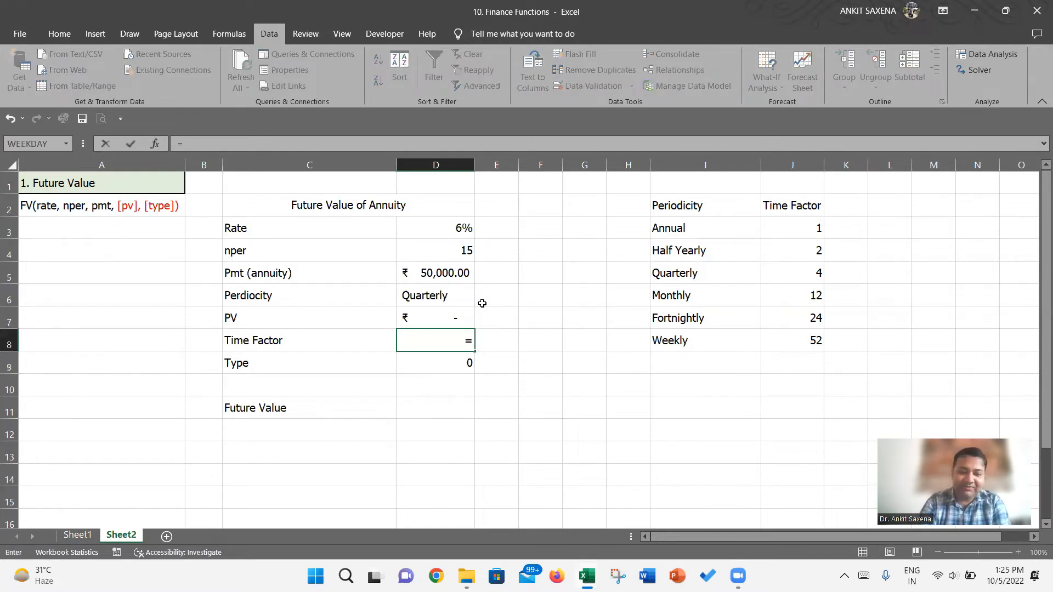
pyautogui.press('Tab')
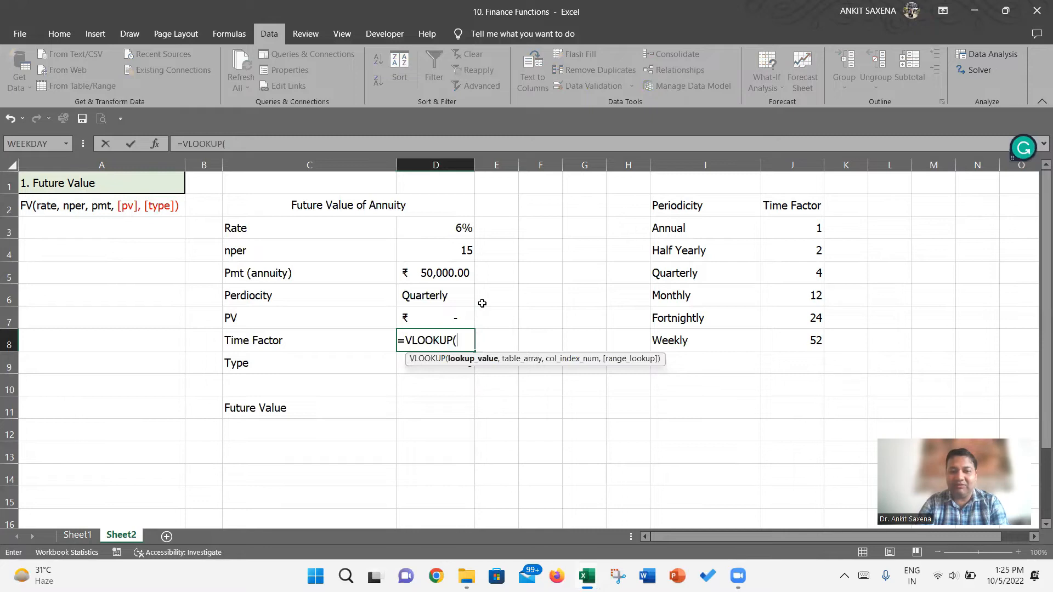
pyautogui.press('Up')
pyautogui.press('Up')
pyautogui.write(',')
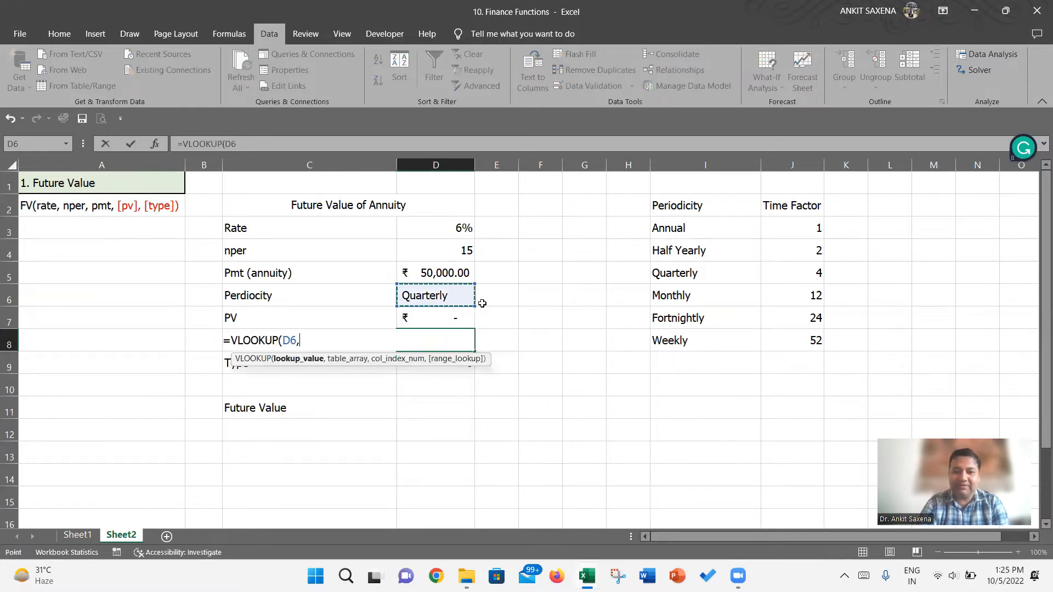
# Use the periodicity and time factor entries in I3:J8 as the VLOOKUP table array.
pyautogui.press('Right')
pyautogui.press('Right')
pyautogui.press('Right')
pyautogui.press('Right')
pyautogui.press('Up')
pyautogui.press('Up')
pyautogui.press('Up')
pyautogui.press('Up')
pyautogui.press('Up')
pyautogui.press('Right')
pyautogui.press('Up')
pyautogui.press('Down')
pyautogui.hotkey('shift', 'Down')
pyautogui.hotkey('shift', 'Down')
pyautogui.hotkey('shift', 'Down')
pyautogui.hotkey('shift', 'Down')
pyautogui.hotkey('shift', 'Down')
pyautogui.hotkey('shift', 'Right')
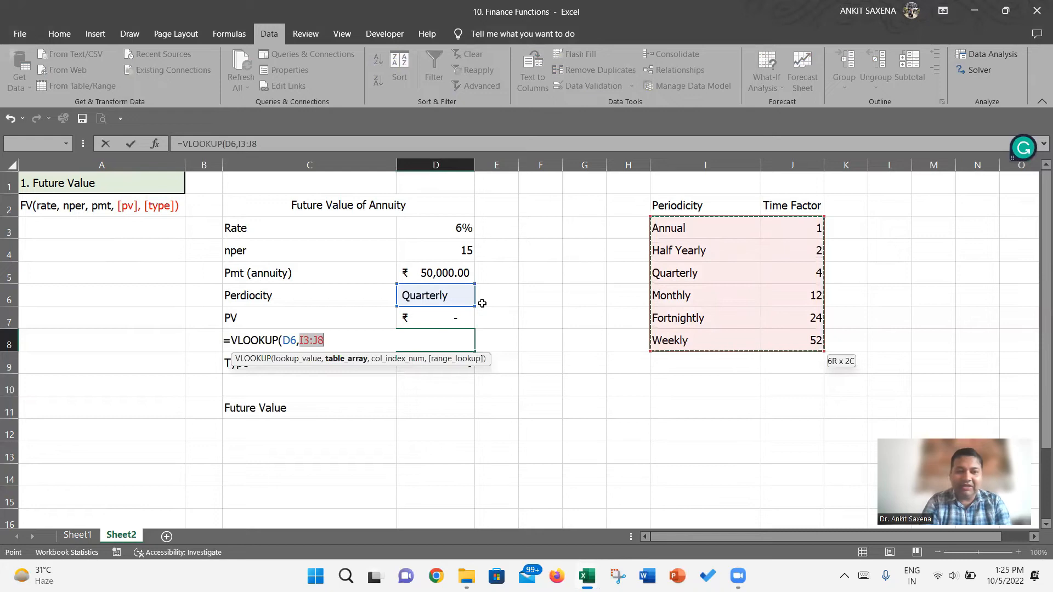
pyautogui.write(',')
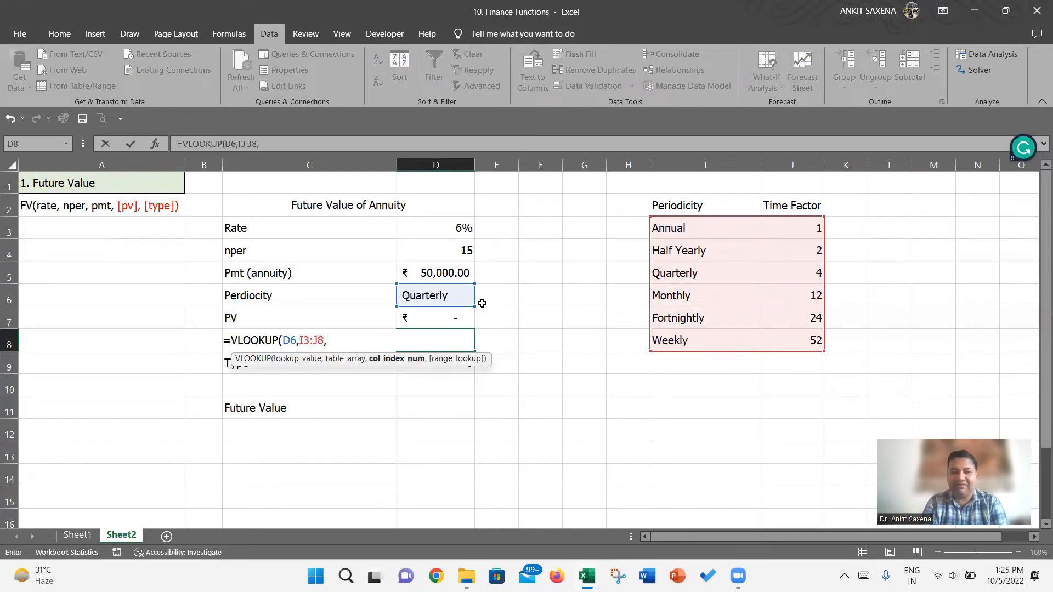
# Complete the VLOOKUP in D8 with column index 2 and 0 for an exact match.
pyautogui.write('2,')
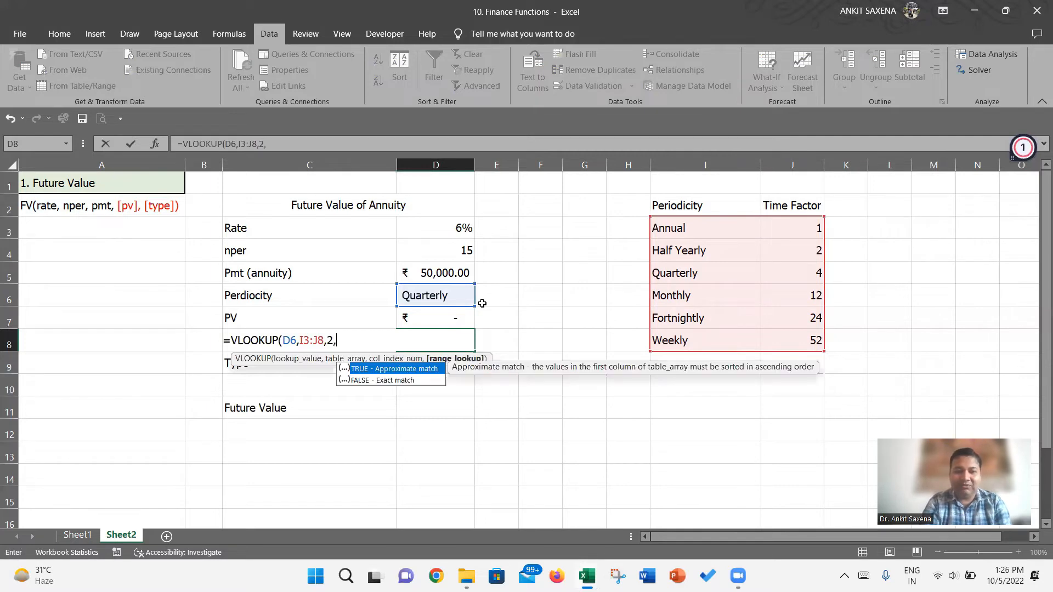
pyautogui.write('0)')
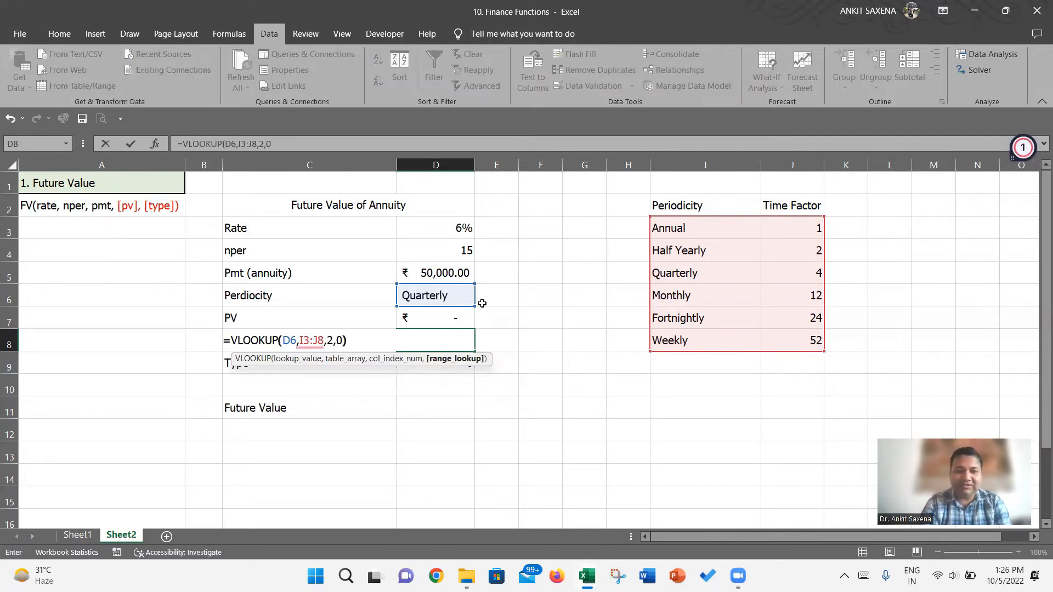
pyautogui.press('Return')
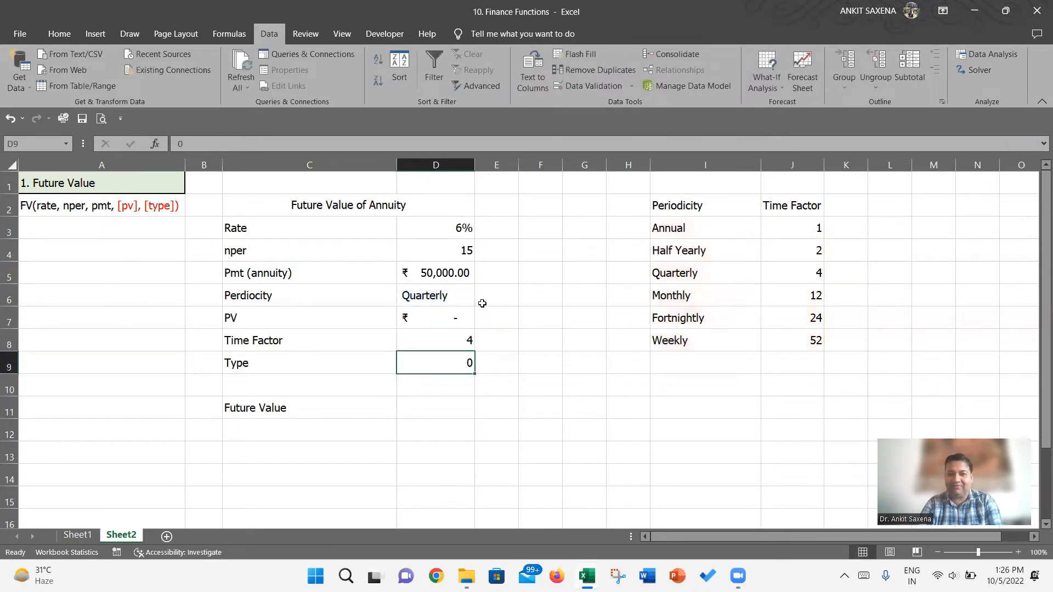
# Shade the periodicity cells C6:D6 and the Time Factor cells C8:D8 with the light green fill.
pyautogui.click(469, 299)
pyautogui.hotkey('shift', 'Left')
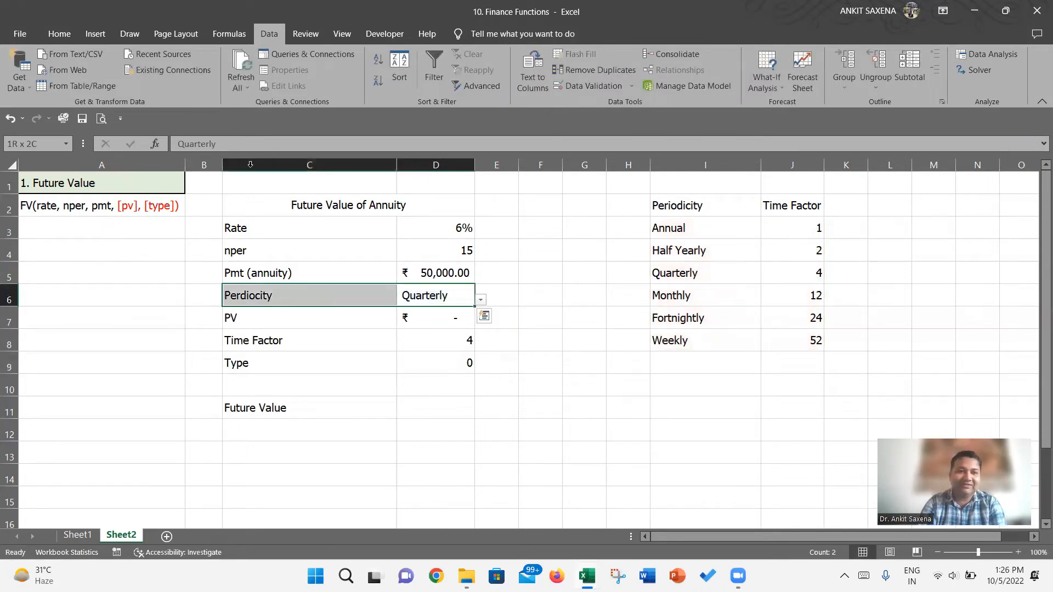
pyautogui.click(59, 34)
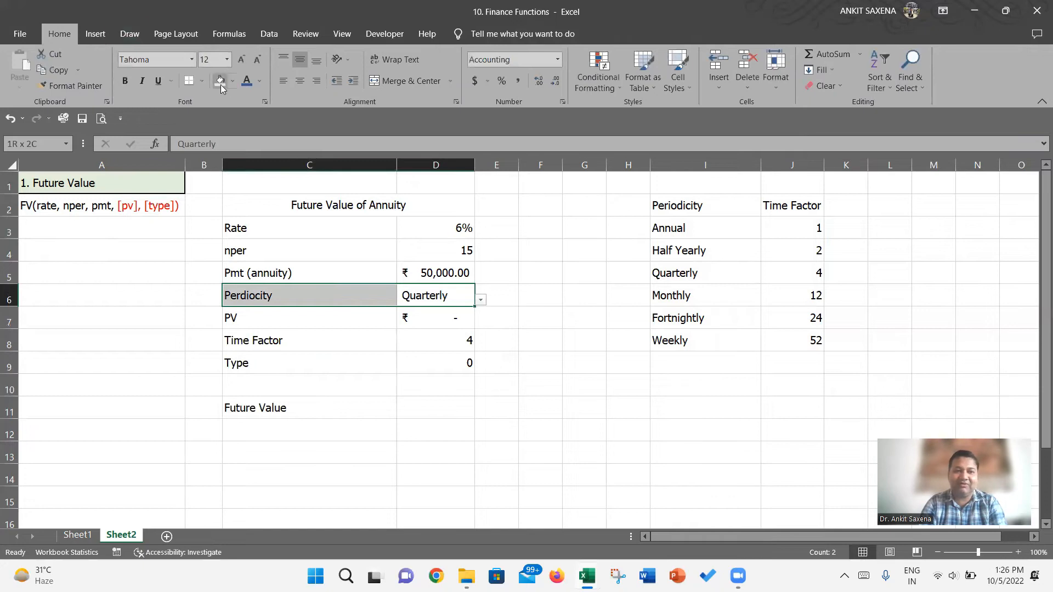
pyautogui.click(220, 83)
pyautogui.press('Down')
pyautogui.press('Down')
pyautogui.hotkey('shift', 'Left')
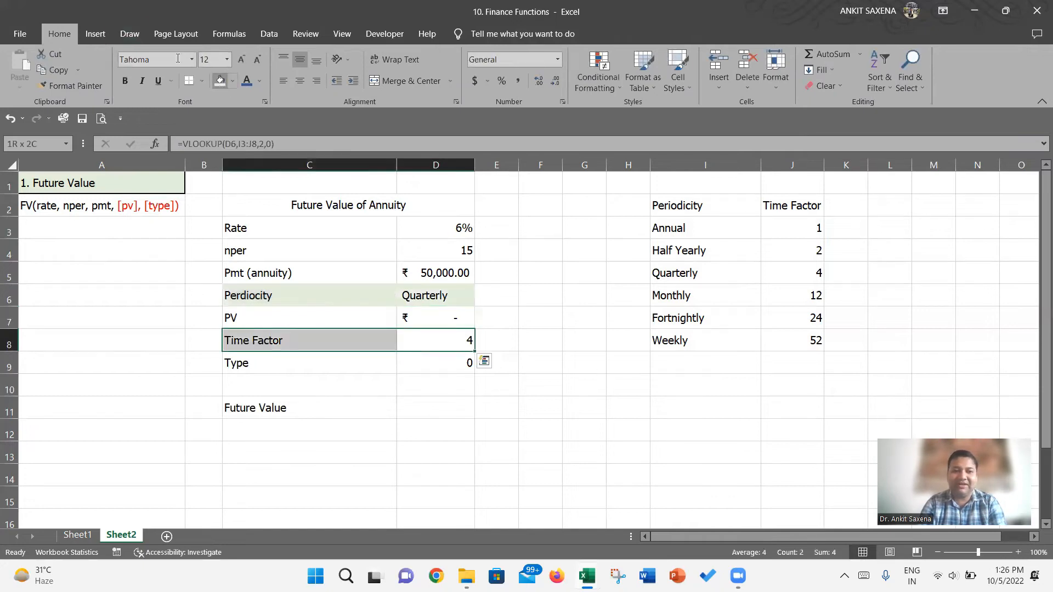
pyautogui.click(221, 82)
pyautogui.press('Down')
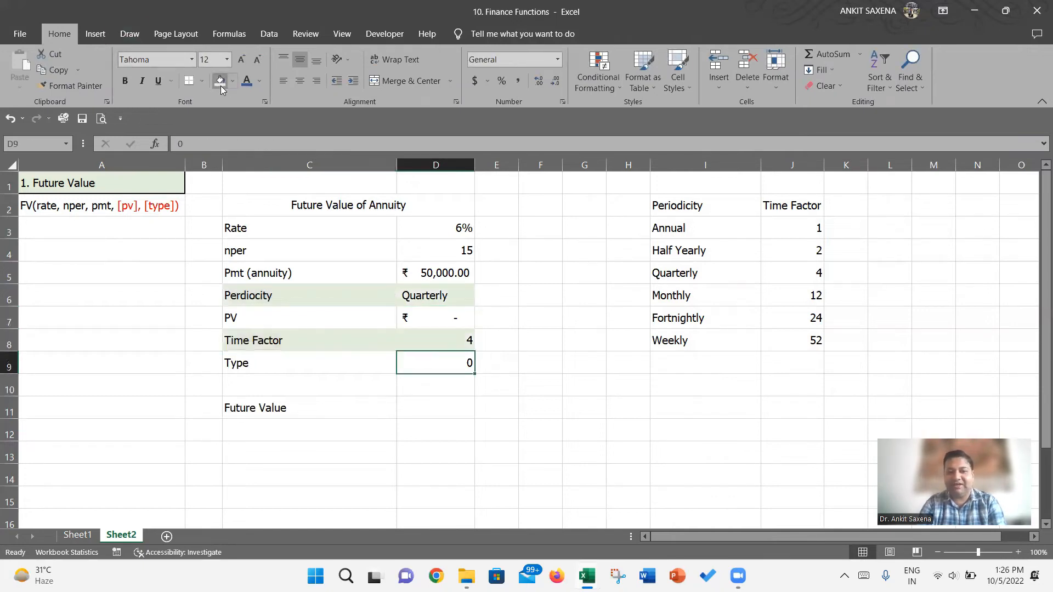
# Test the time factor lookup by choosing Annual and Quarterly from the periodicity dropdown in D6.
pyautogui.click(451, 301)
pyautogui.click(479, 310)
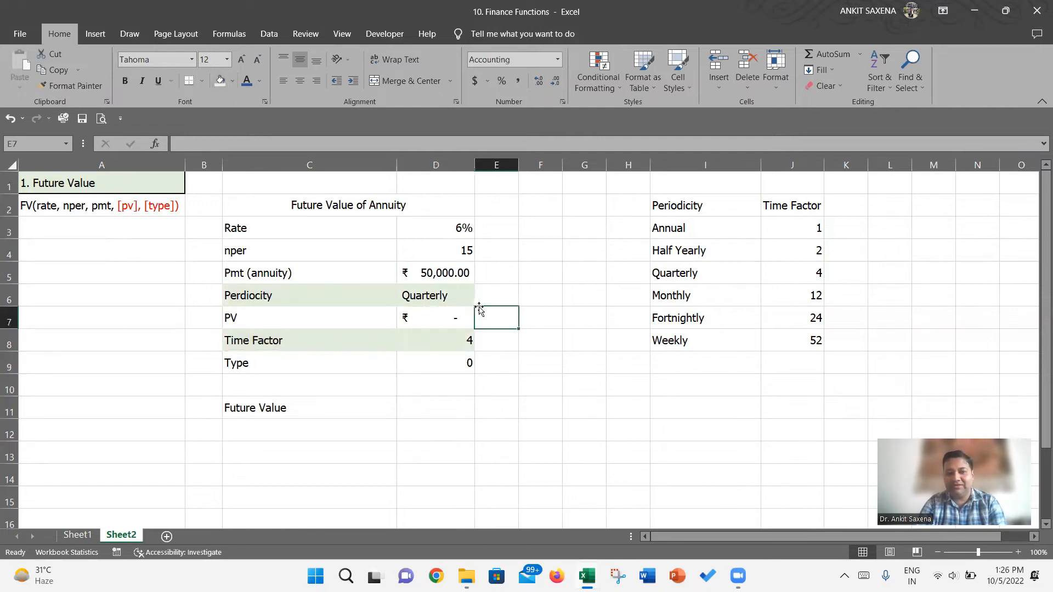
pyautogui.click(461, 298)
pyautogui.click(481, 300)
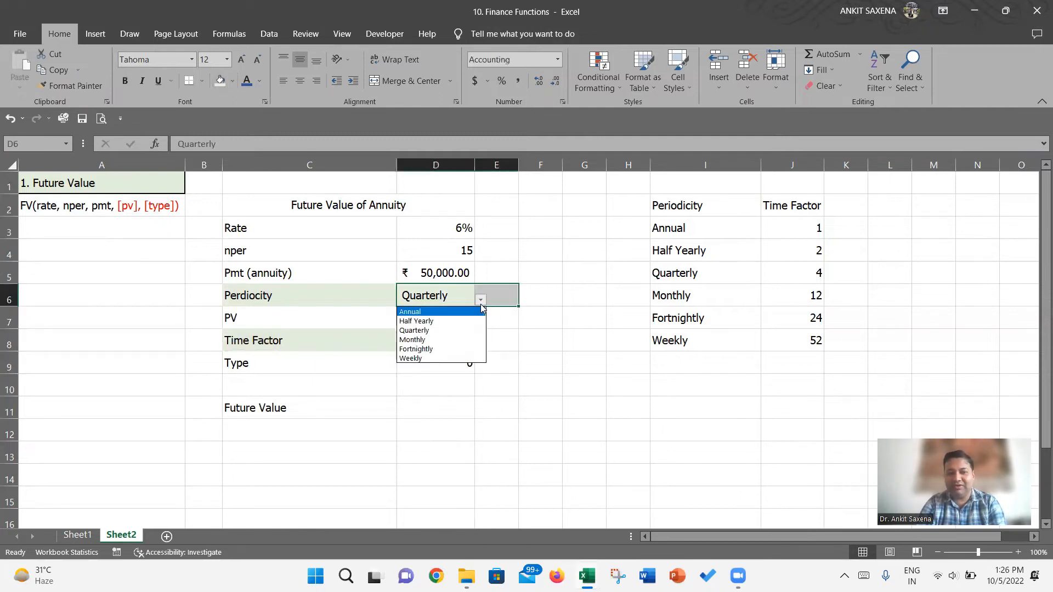
pyautogui.click(442, 314)
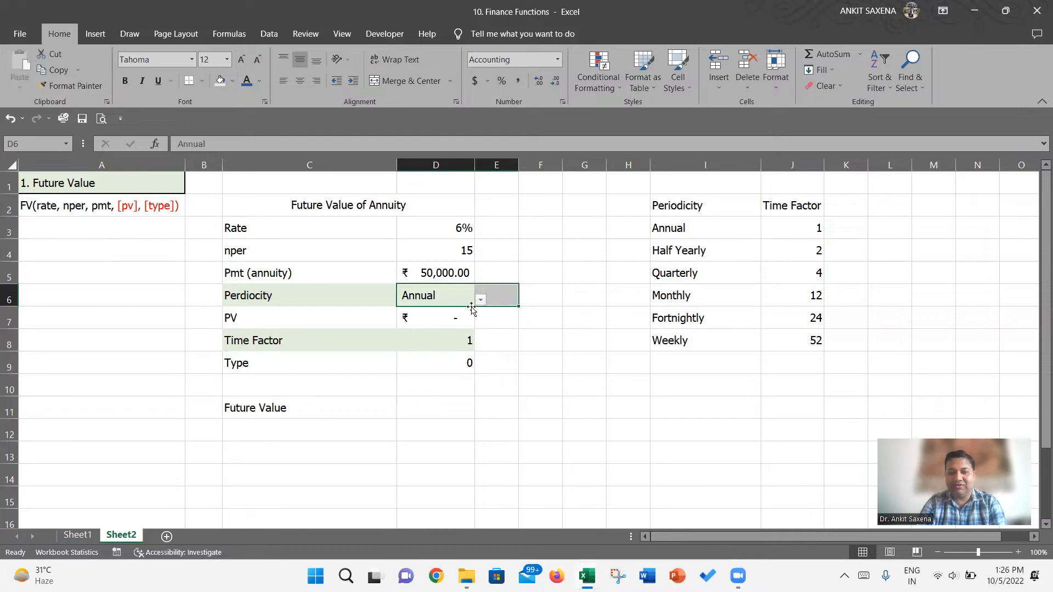
pyautogui.click(481, 299)
pyautogui.click(463, 330)
# Set the periodicity in D6 to Monthly and compare its time factor with the Monthly row of the frequency table.
pyautogui.click(481, 300)
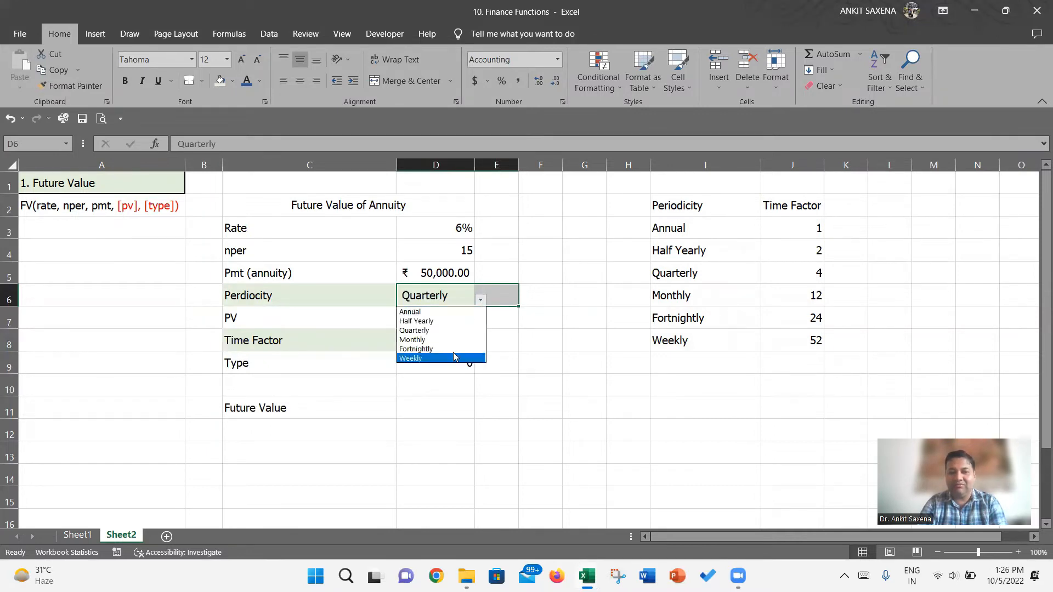
pyautogui.click(454, 341)
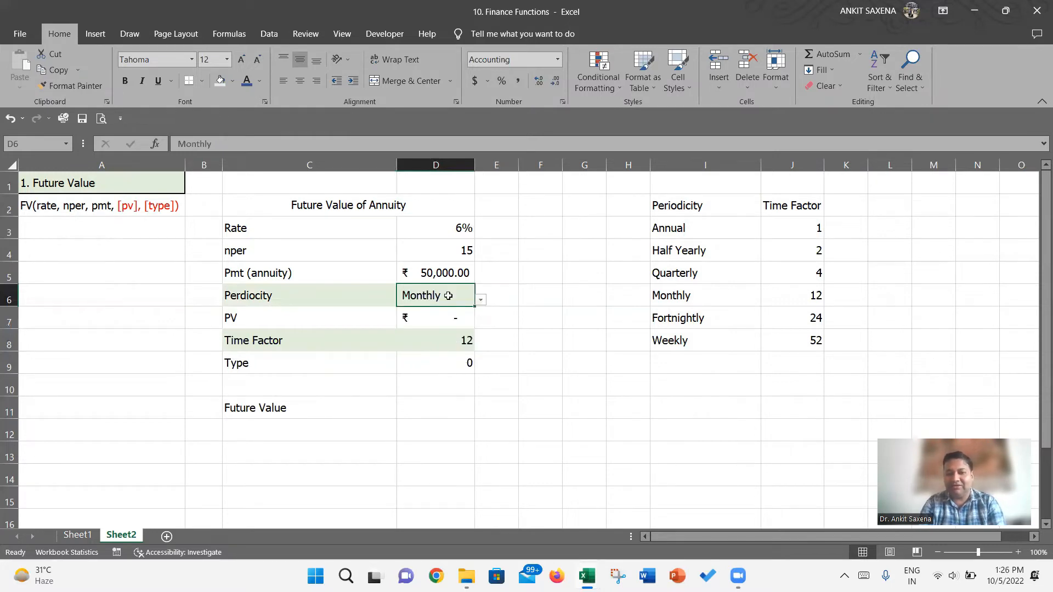
pyautogui.click(757, 298)
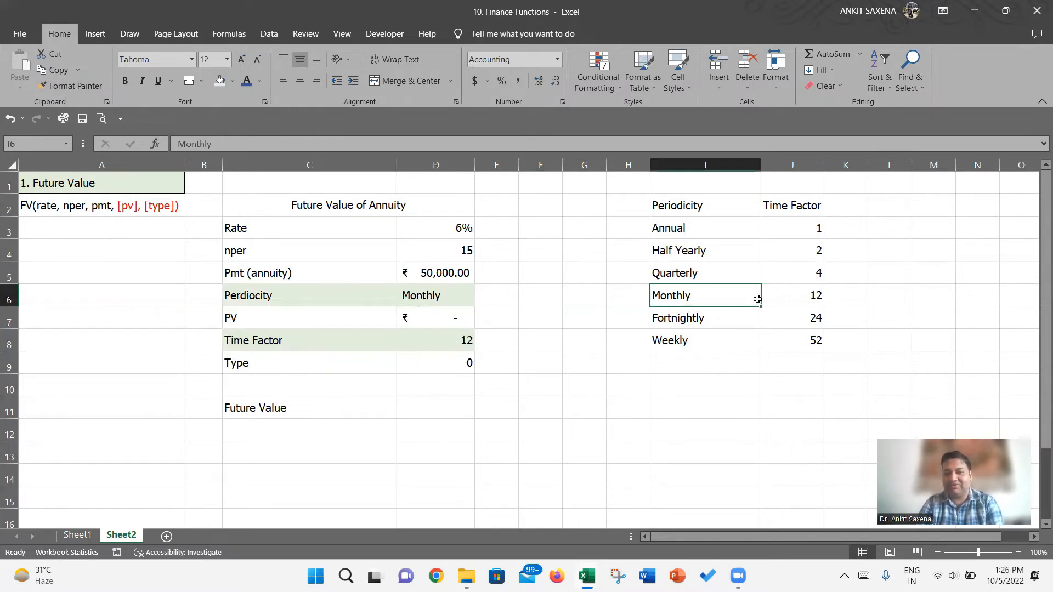
pyautogui.click(813, 297)
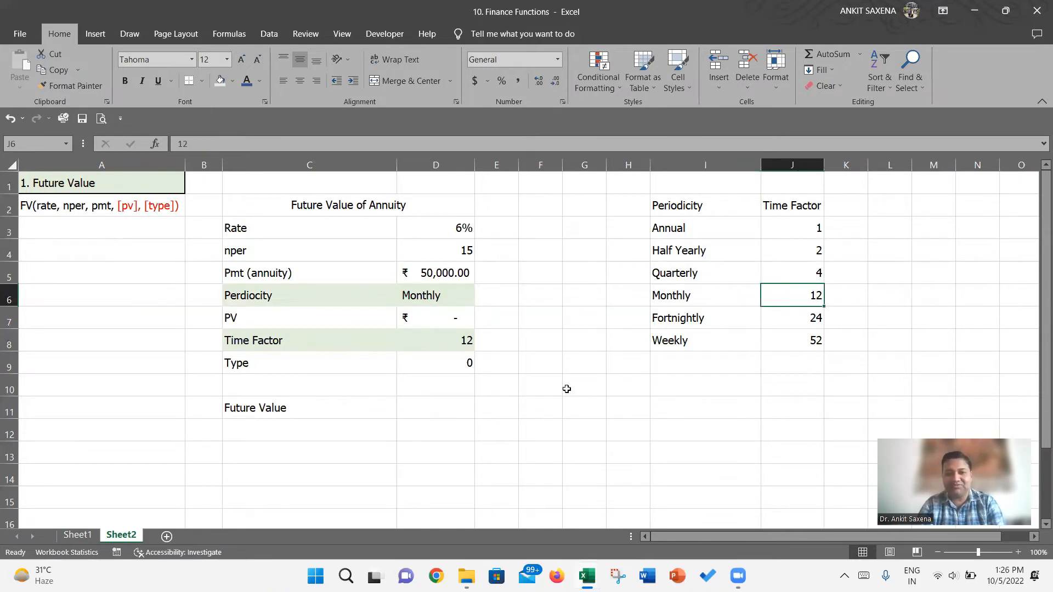
# Move the Future Value label from cell C11 down to C12.
pyautogui.press('Left')
pyautogui.press('Left')
pyautogui.press('Down')
pyautogui.press('Down')
pyautogui.press('Down')
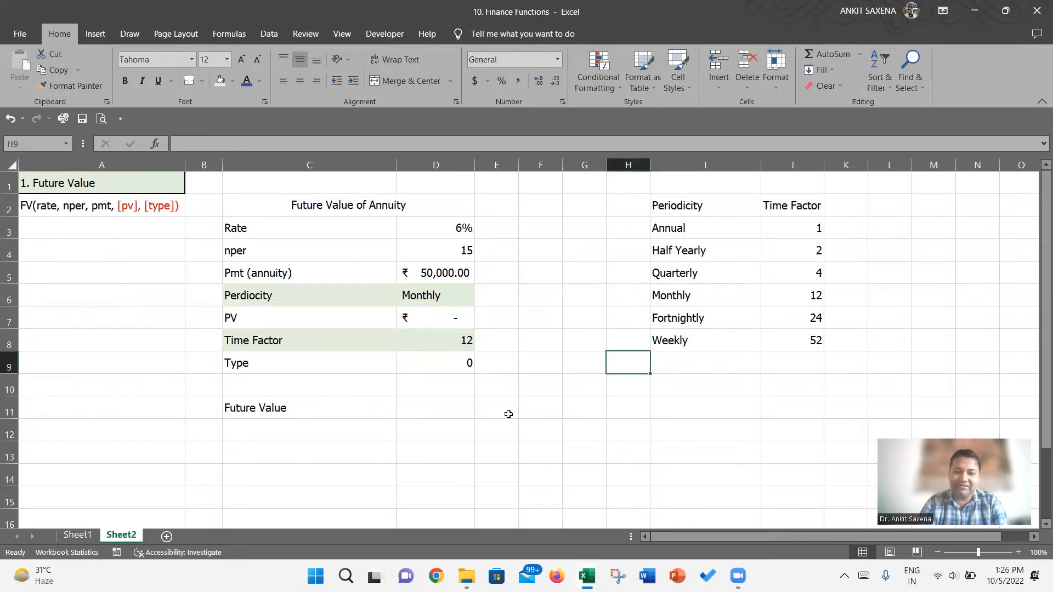
pyautogui.press('Down')
pyautogui.press('Left')
pyautogui.press('Left')
pyautogui.press('Left')
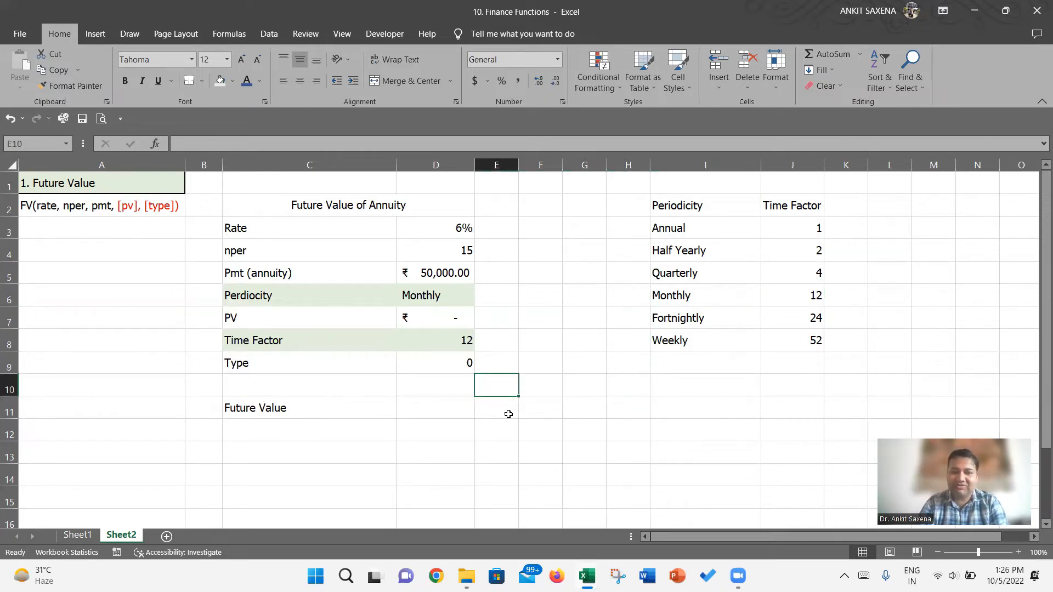
pyautogui.press('Left')
pyautogui.press('Up')
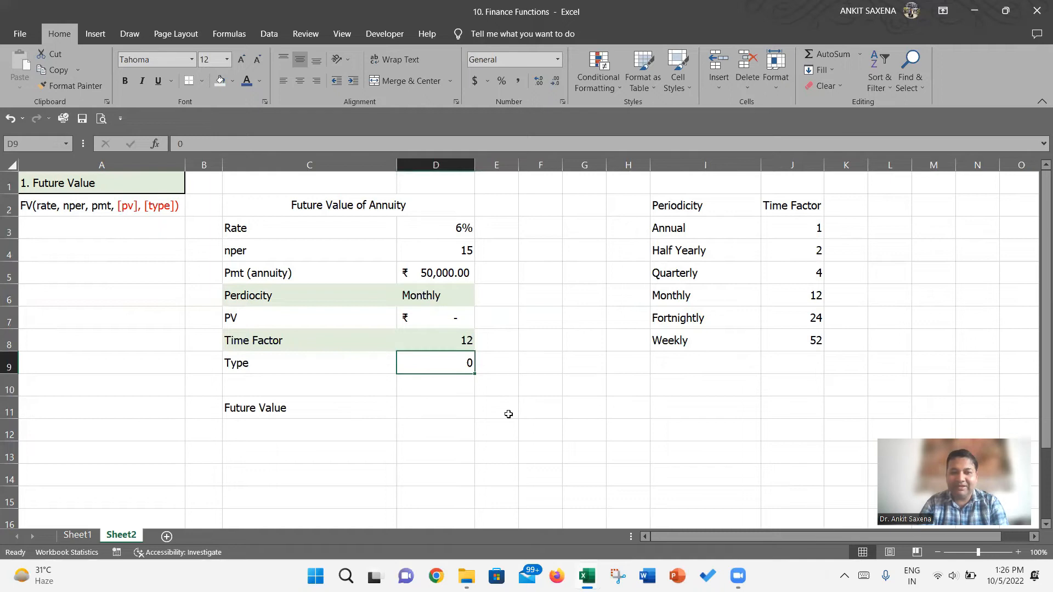
pyautogui.press('Left')
pyautogui.press('Down')
pyautogui.press('Down')
pyautogui.hotkey('ctrl', 'x')
pyautogui.press('Down')
pyautogui.hotkey('ctrl', 'v')
# Move the Type label and its value from row 9 down to cells C10:D10.
pyautogui.press('Up')
pyautogui.press('Up')
pyautogui.press('Up')
pyautogui.press('Up')
pyautogui.press('Down')
pyautogui.hotkey('shift', 'Right')
pyautogui.hotkey('ctrl', 'x')
pyautogui.press('Down')
pyautogui.hotkey('ctrl', 'v')
pyautogui.press('Right')
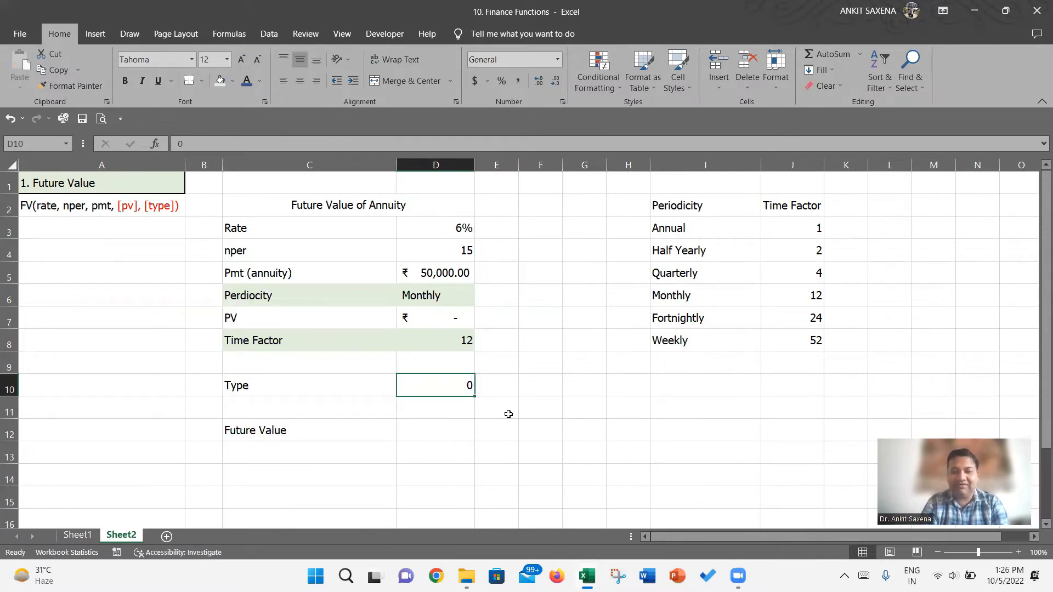
# Label the freed cell C9 below Time Factor as Type of Annuity.
pyautogui.press('Left')
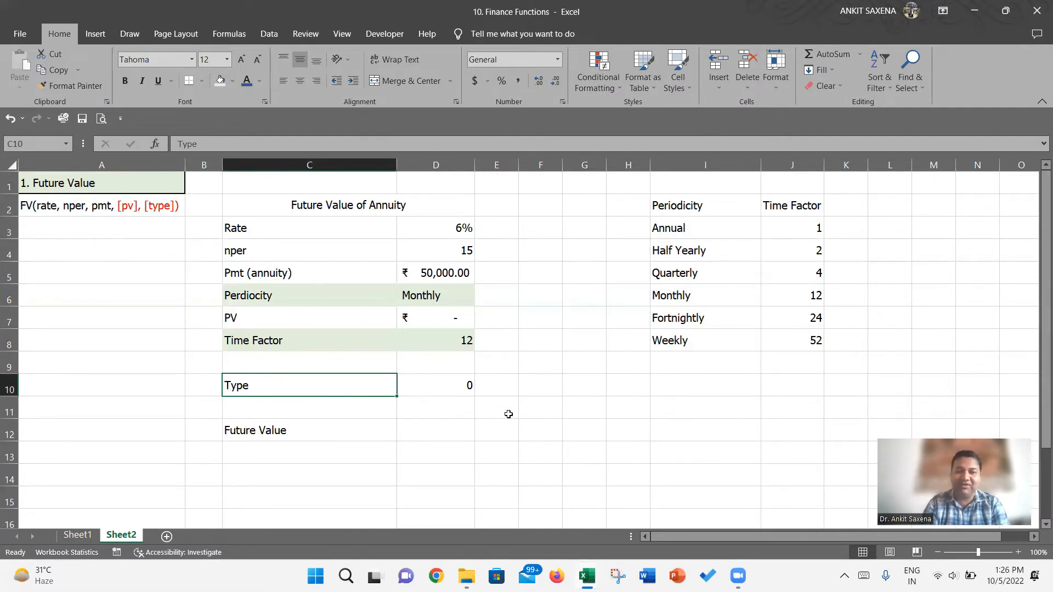
pyautogui.press('Up')
pyautogui.write('Type of ')
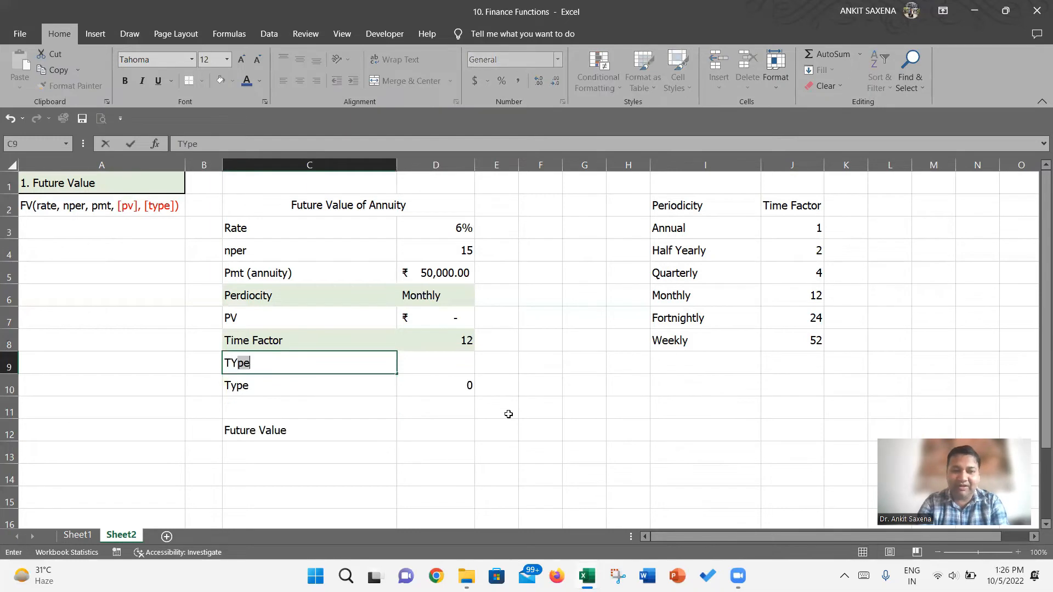
pyautogui.write('Annu')
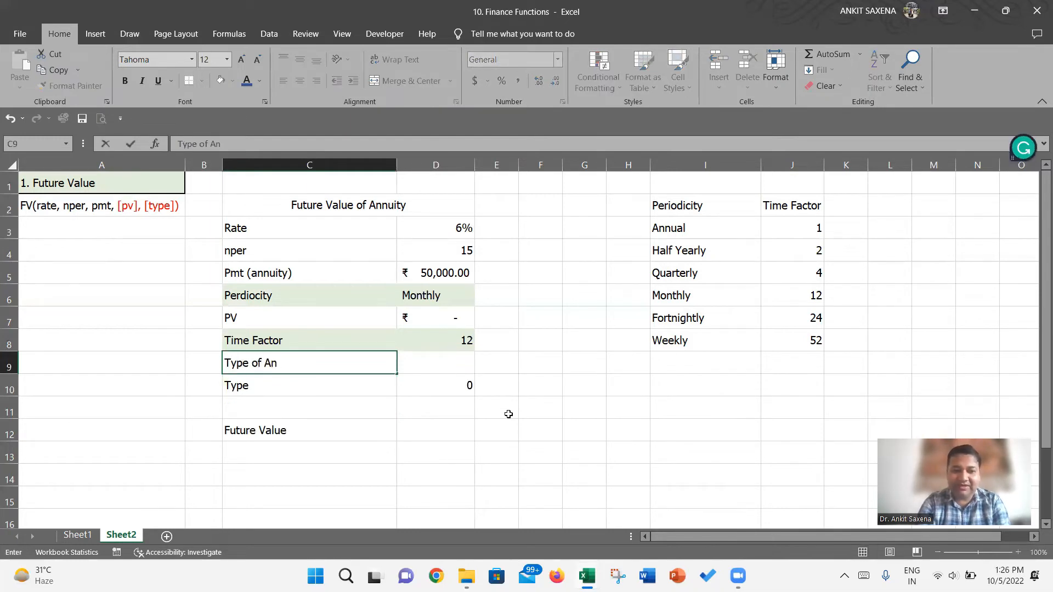
pyautogui.press('BackSpace')
pyautogui.write('uity')
pyautogui.press('Return')
# Enter the annuity type "Regular - End of Duration" in cell I10 below the periodicity table.
pyautogui.press('Right')
pyautogui.press('Right')
pyautogui.press('Right')
pyautogui.press('Right')
pyautogui.press('Right')
pyautogui.press('Right')
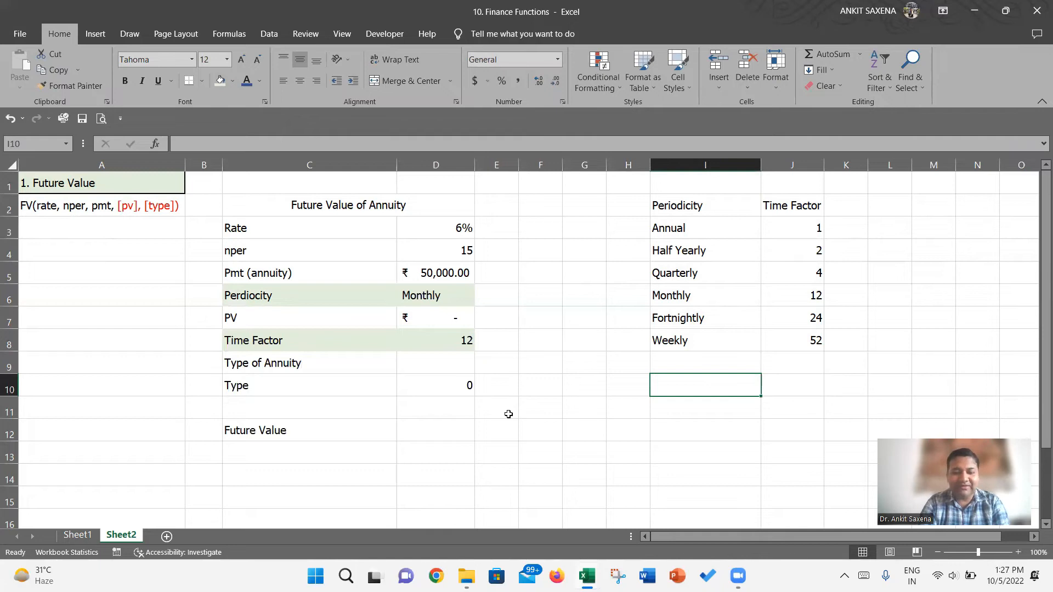
pyautogui.write('Regule')
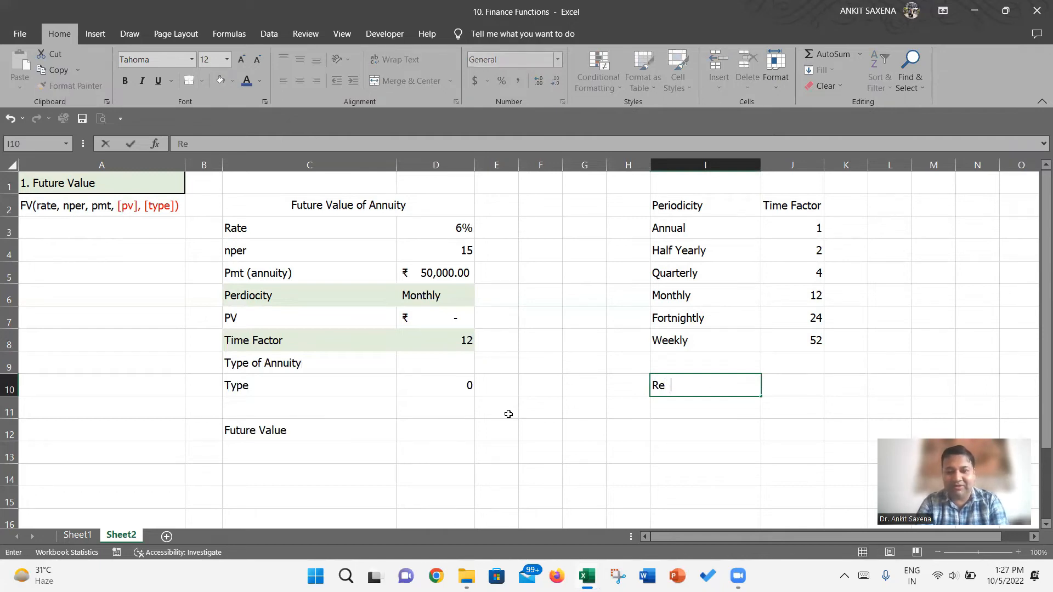
pyautogui.press('BackSpace')
pyautogui.press('BackSpace')
pyautogui.write('ar')
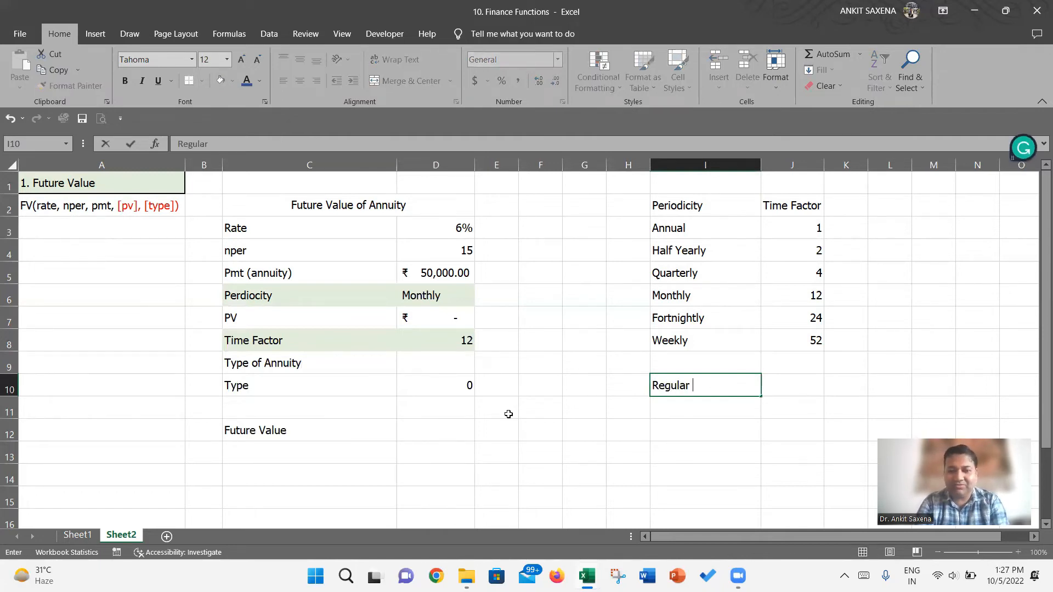
pyautogui.write(' - End of')
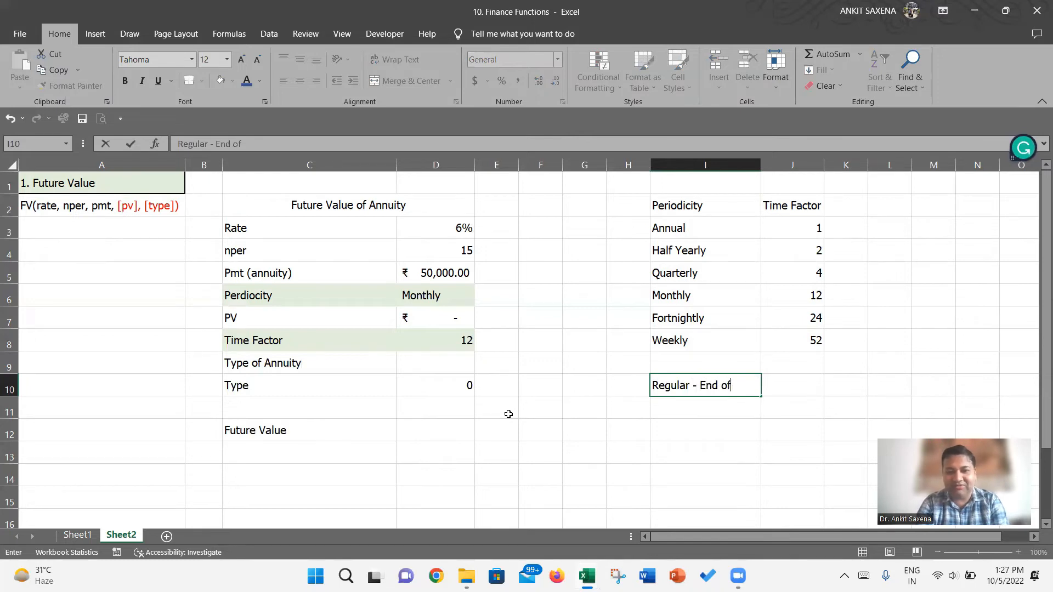
pyautogui.write(' Duration')
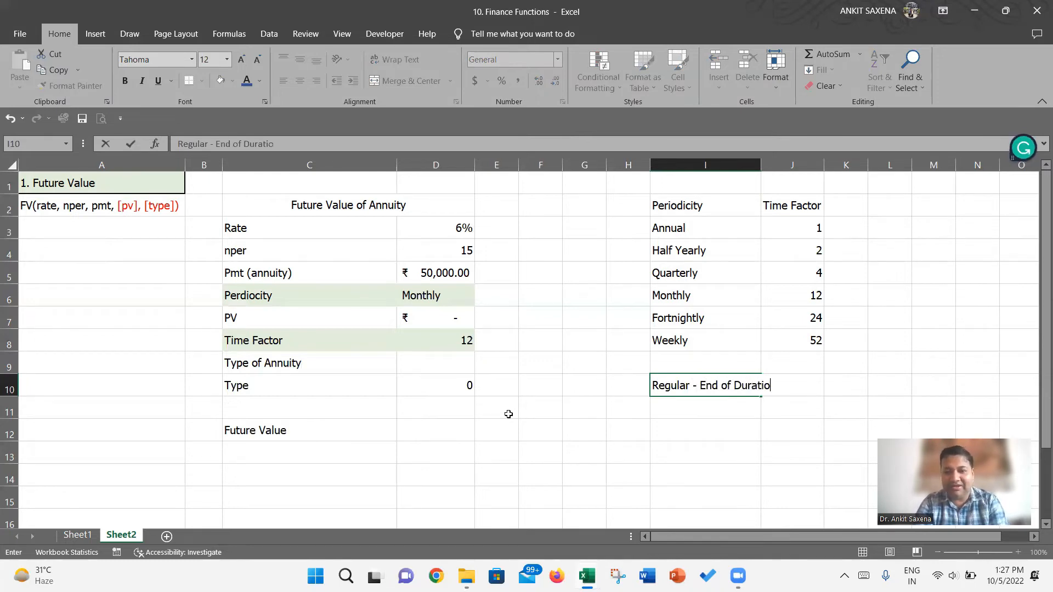
pyautogui.press('Return')
# Enter the second annuity type "Due - Beginning of Duration" in cell I11.
pyautogui.write('Due ')
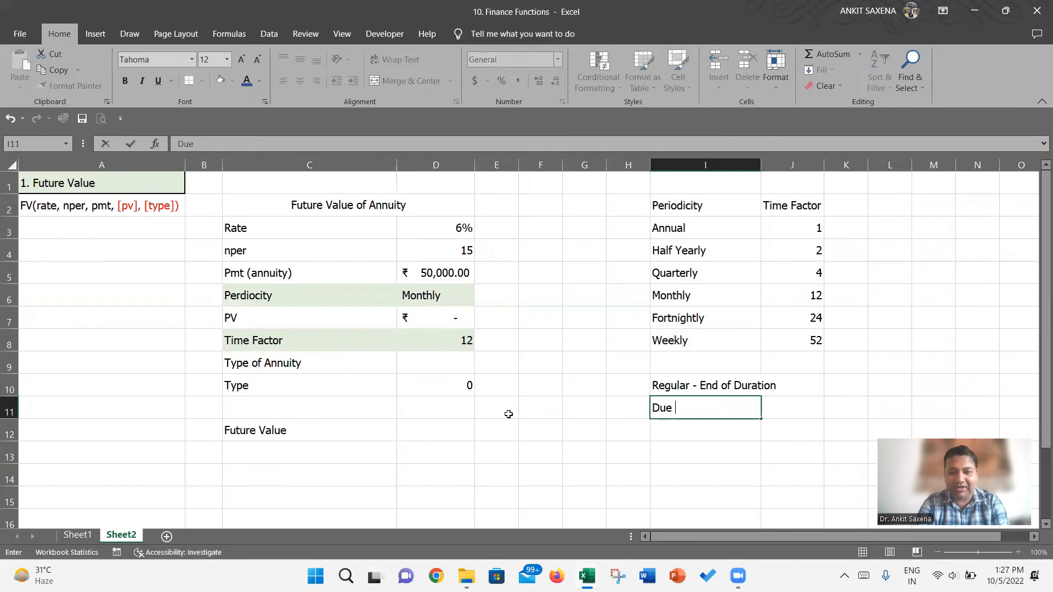
pyautogui.write('- Be')
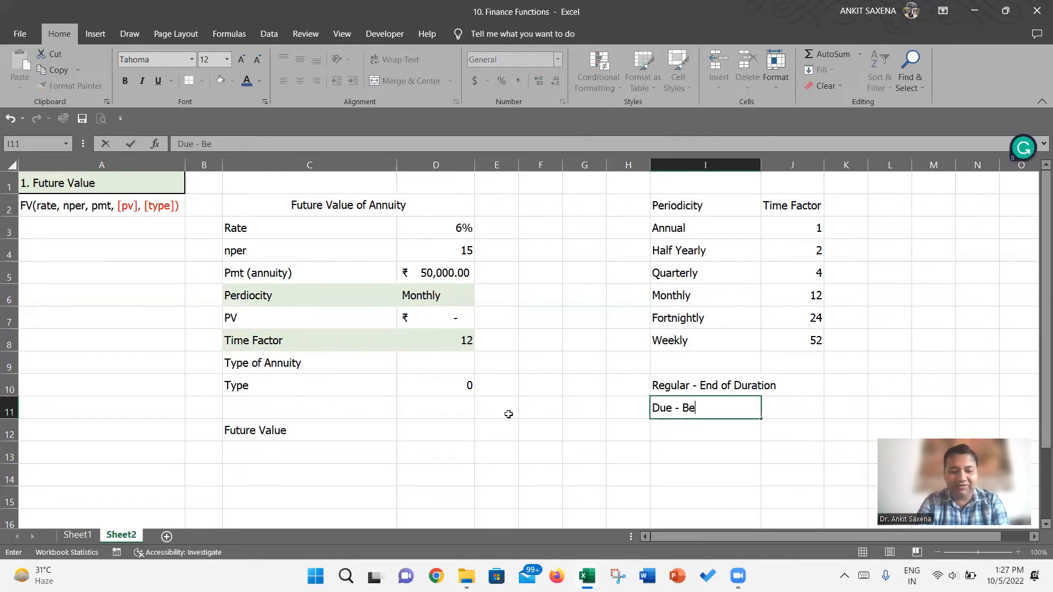
pyautogui.write('ginnin')
pyautogui.press('BackSpace')
pyautogui.press('BackSpace')
pyautogui.write('ni')
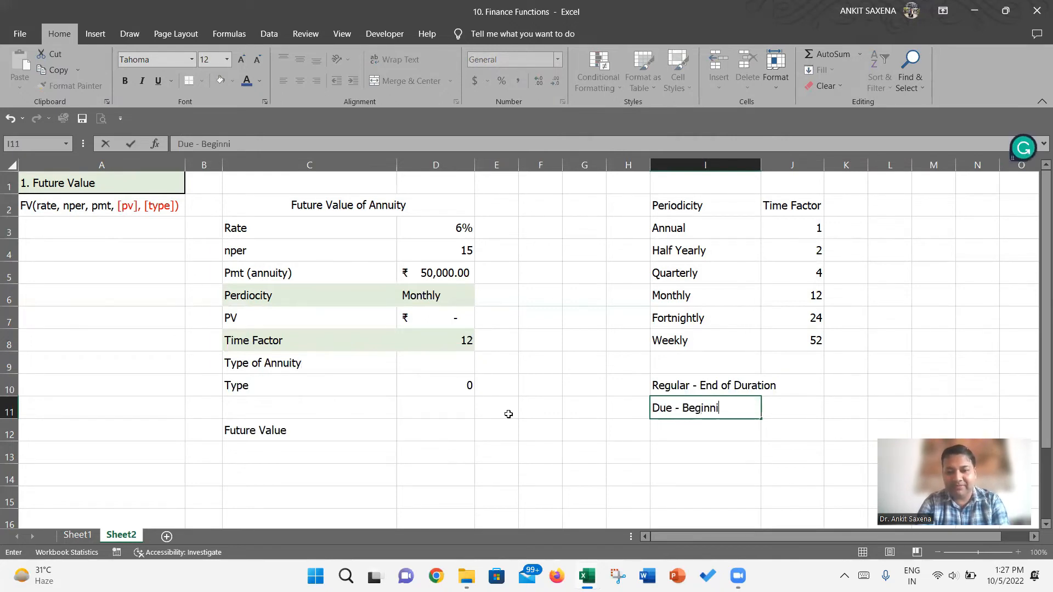
pyautogui.write('ng of D')
pyautogui.write('ra')
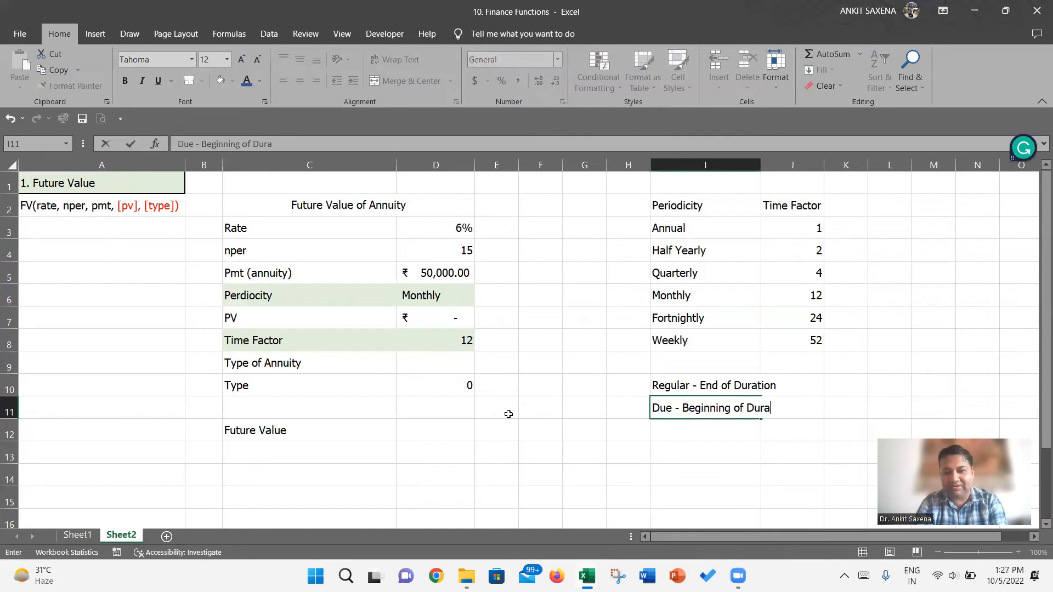
pyautogui.write('tion')
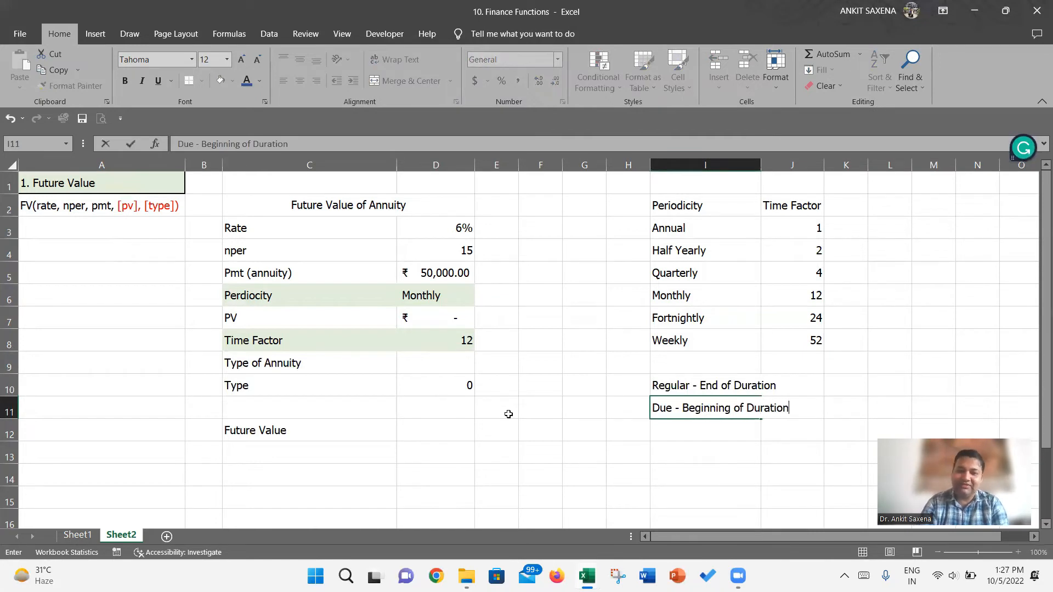
pyautogui.press('Return')
# Autofit the width of column I to the annuity type descriptions.
pyautogui.press('Left')
pyautogui.press('Left')
pyautogui.press('Up')
pyautogui.press('Up')
pyautogui.press('Left')
pyautogui.press('Left')
pyautogui.press('Up')
pyautogui.press('Left')
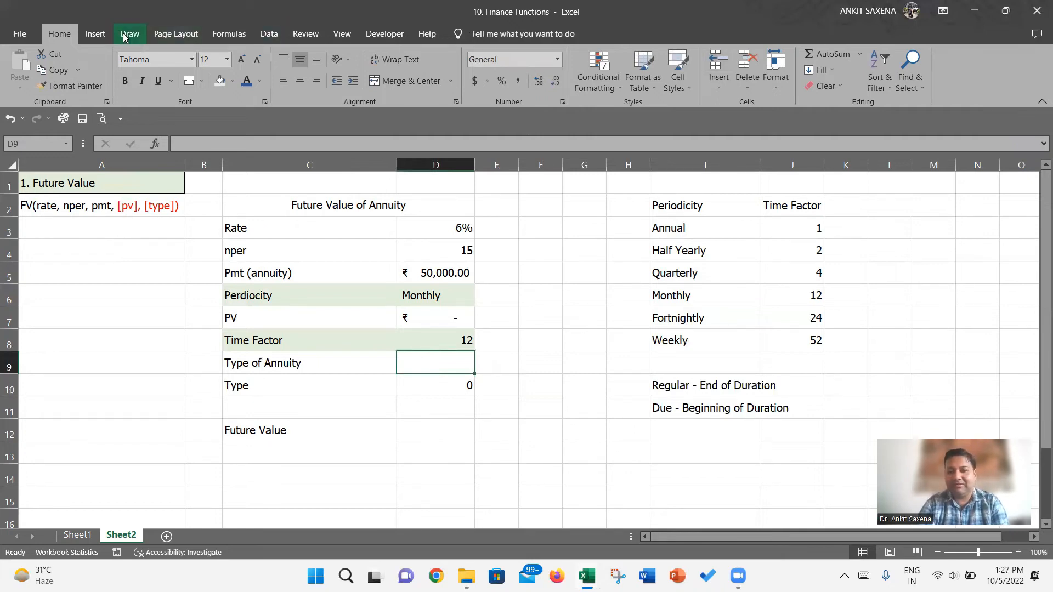
pyautogui.click(749, 179)
pyautogui.moveTo(759, 167); pyautogui.dragTo(758, 168)
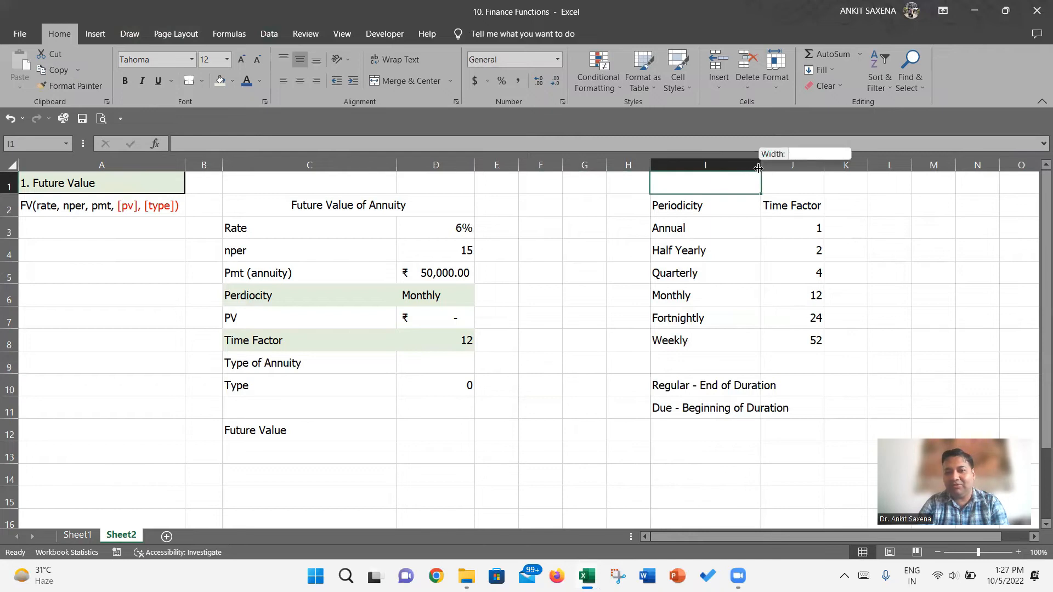
pyautogui.doubleClick(758, 167)
# Enter the type codes beside the annuity types: 0 in J10 for Regular and 1 in J11 for Due.
pyautogui.press('Down')
pyautogui.press('Down')
pyautogui.press('Down')
pyautogui.hotkey('ctrl', 'Down')
pyautogui.press('Down')
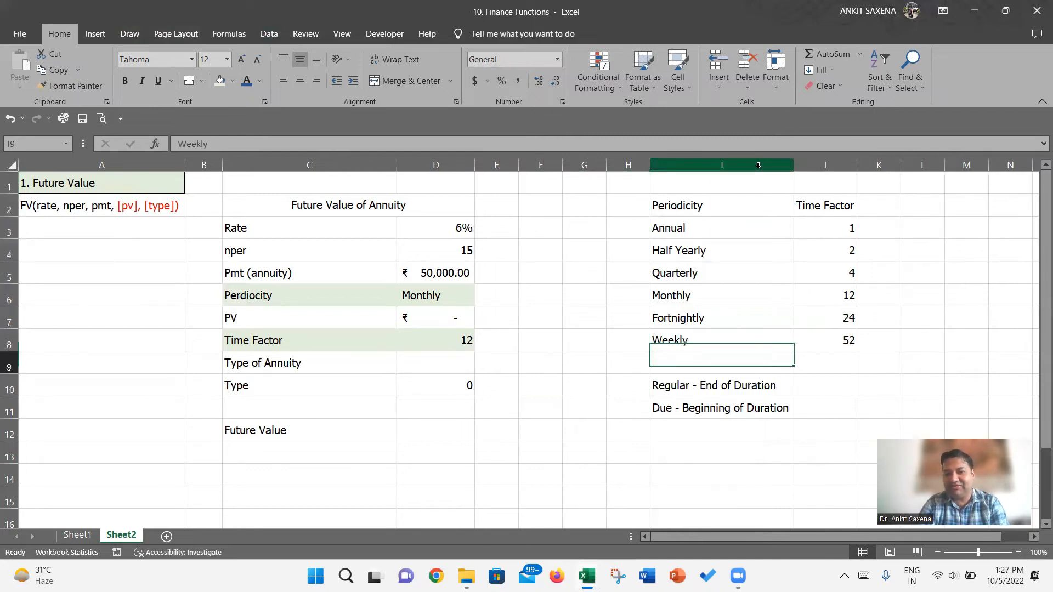
pyautogui.press('Down')
pyautogui.press('Right')
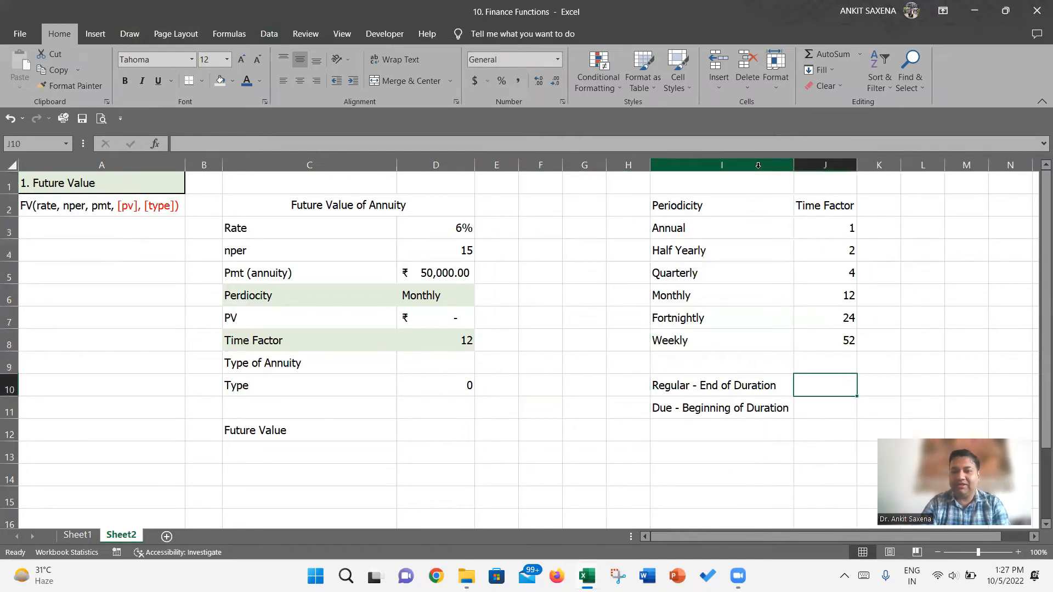
pyautogui.write('0')
pyautogui.press('Return')
pyautogui.write('1')
pyautogui.press('Return')
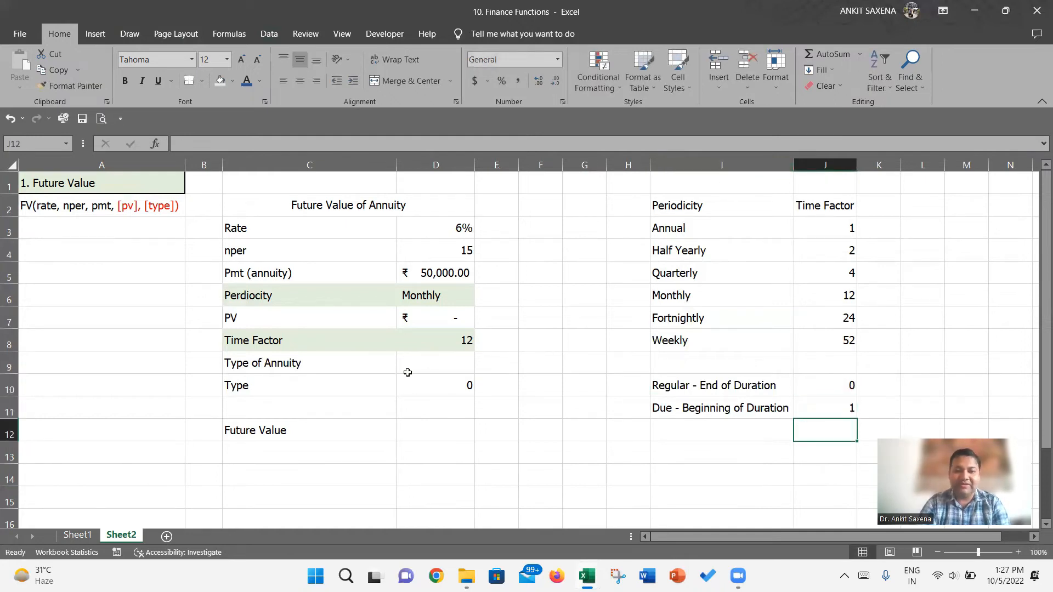
# Add a List data validation to cell D9 using the annuity types in I10:I11 as the source.
pyautogui.click(447, 355)
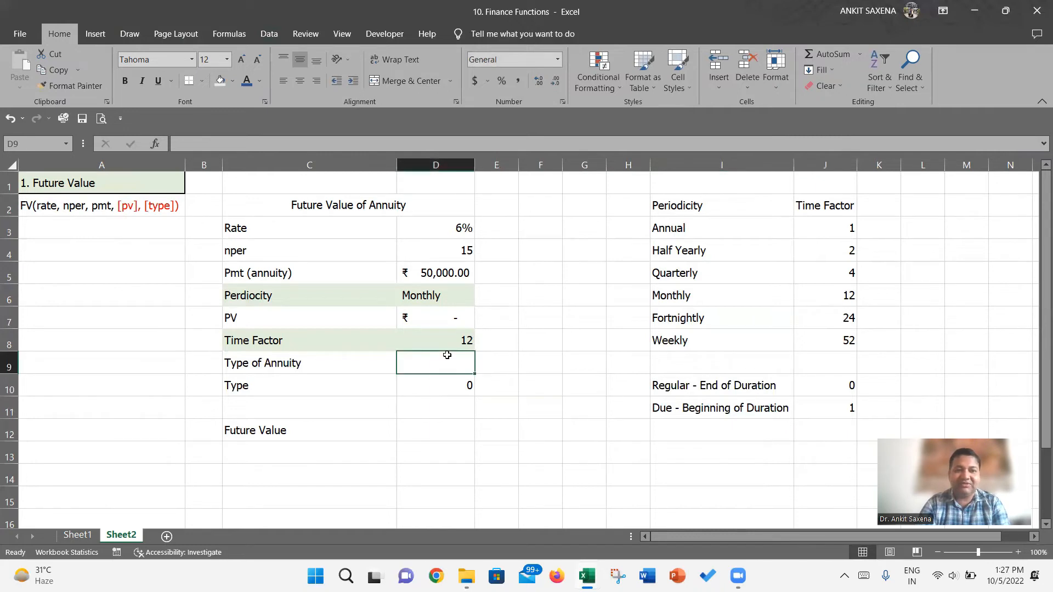
pyautogui.click(269, 34)
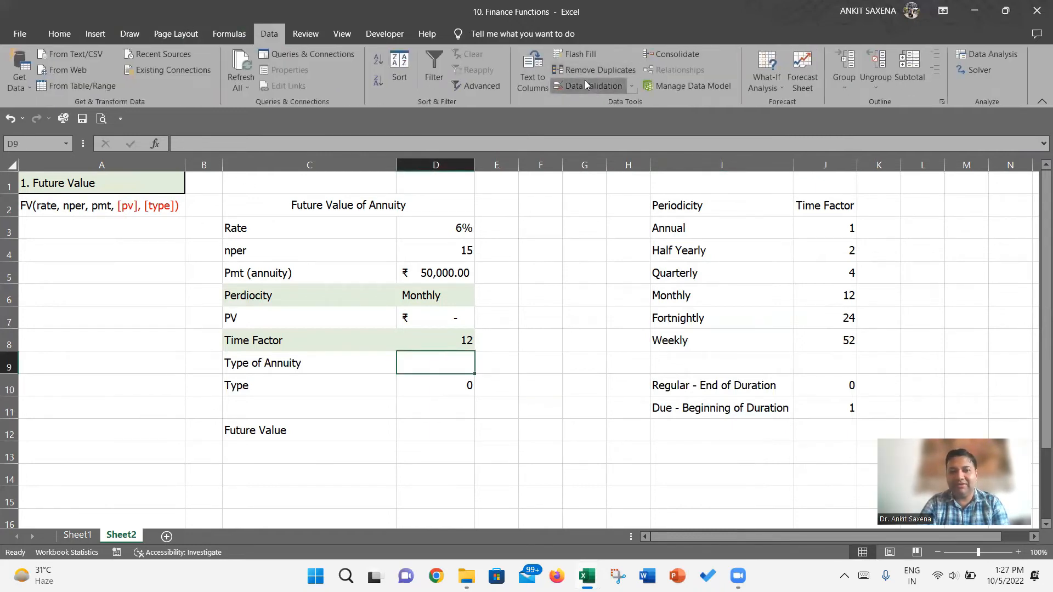
pyautogui.click(584, 83)
pyautogui.click(233, 130)
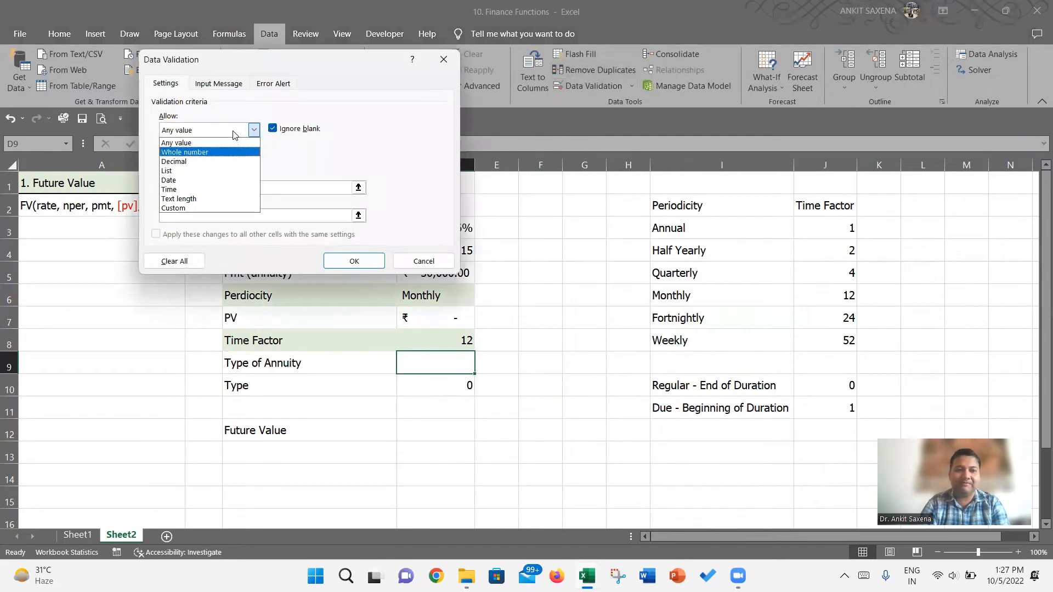
pyautogui.press('Down')
pyautogui.press('Down')
pyautogui.press('Return')
pyautogui.click(215, 185)
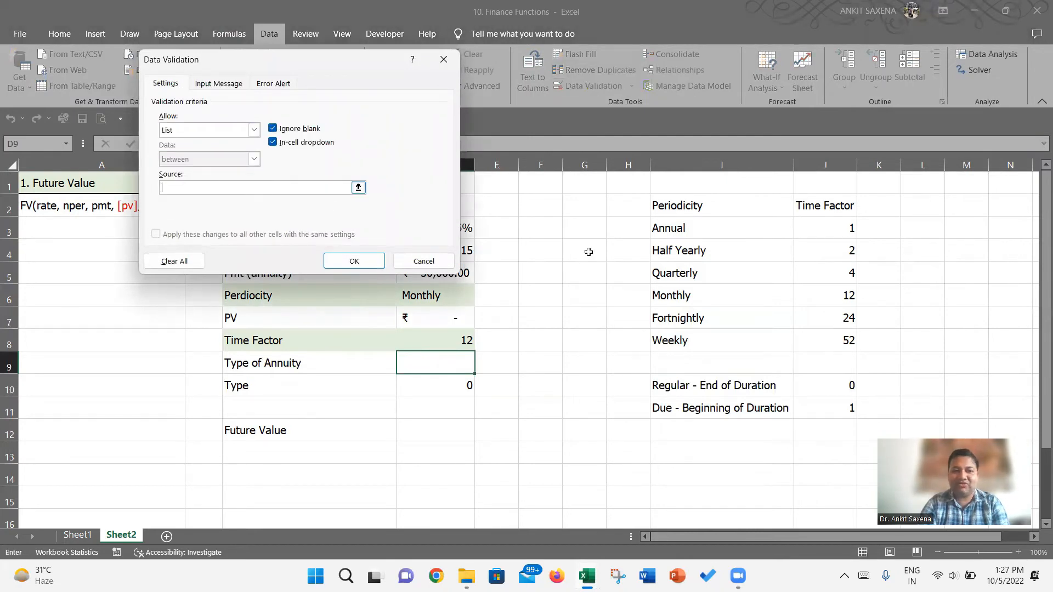
pyautogui.click(713, 401)
pyautogui.click(713, 395)
pyautogui.moveTo(713, 396); pyautogui.dragTo(713, 398)
pyautogui.press('Return')
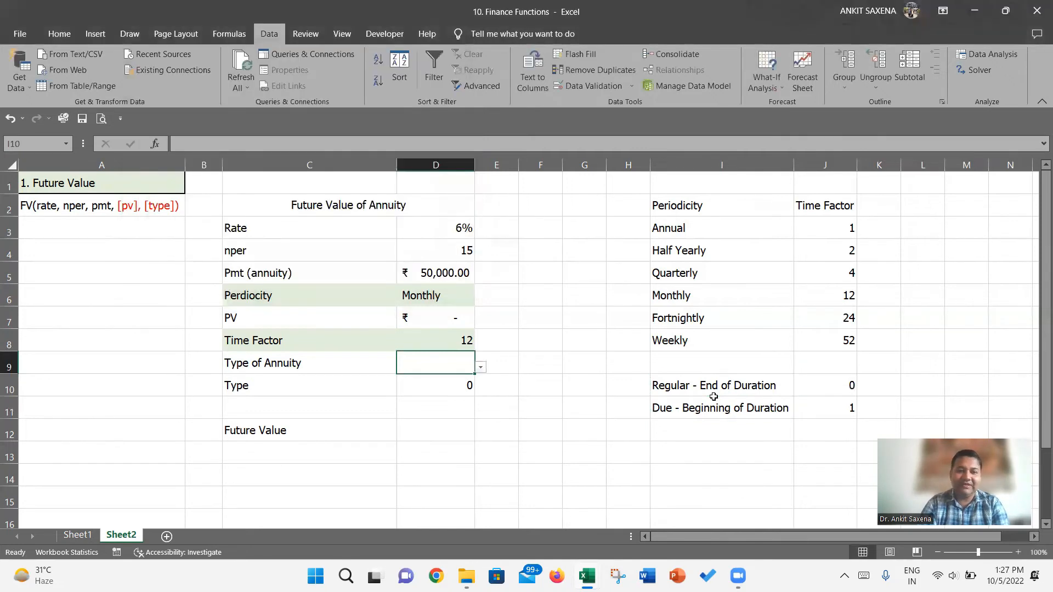
# Choose Regular - End of Duration as the type of annuity in D9 and autofit column D.
pyautogui.click(481, 367)
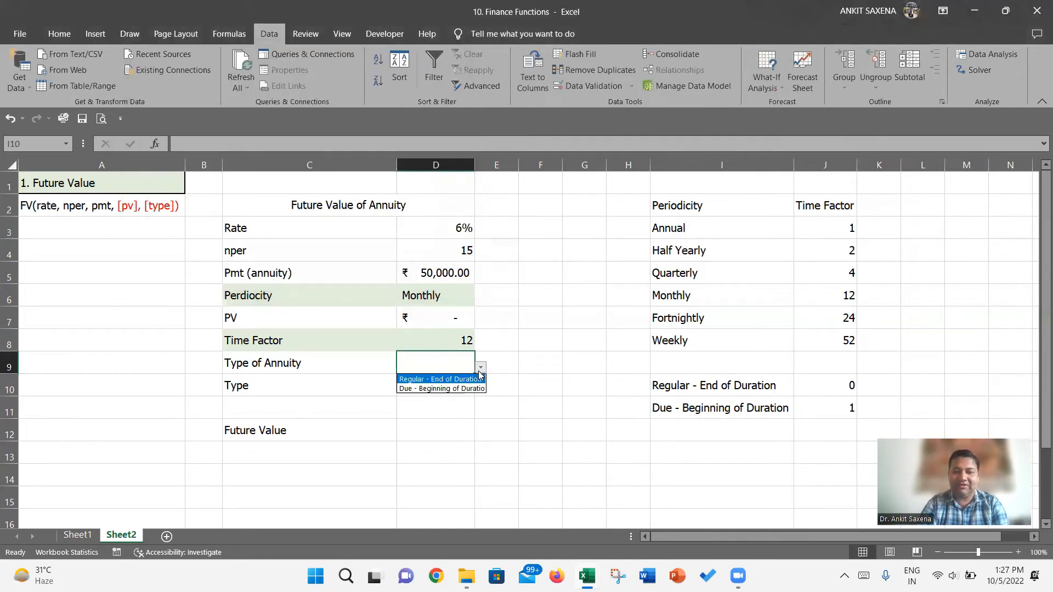
pyautogui.click(449, 382)
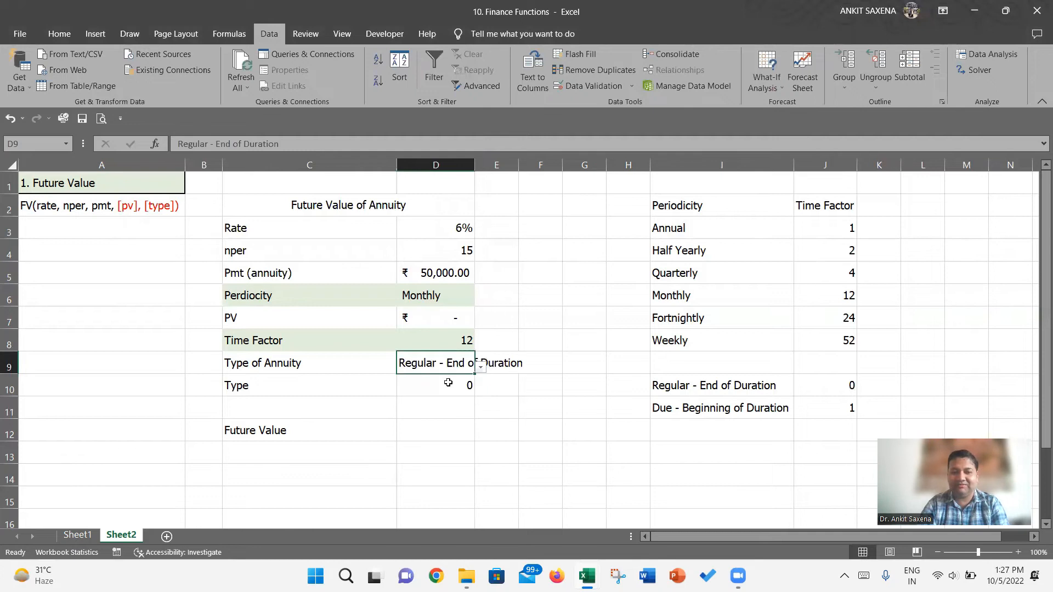
pyautogui.doubleClick(475, 166)
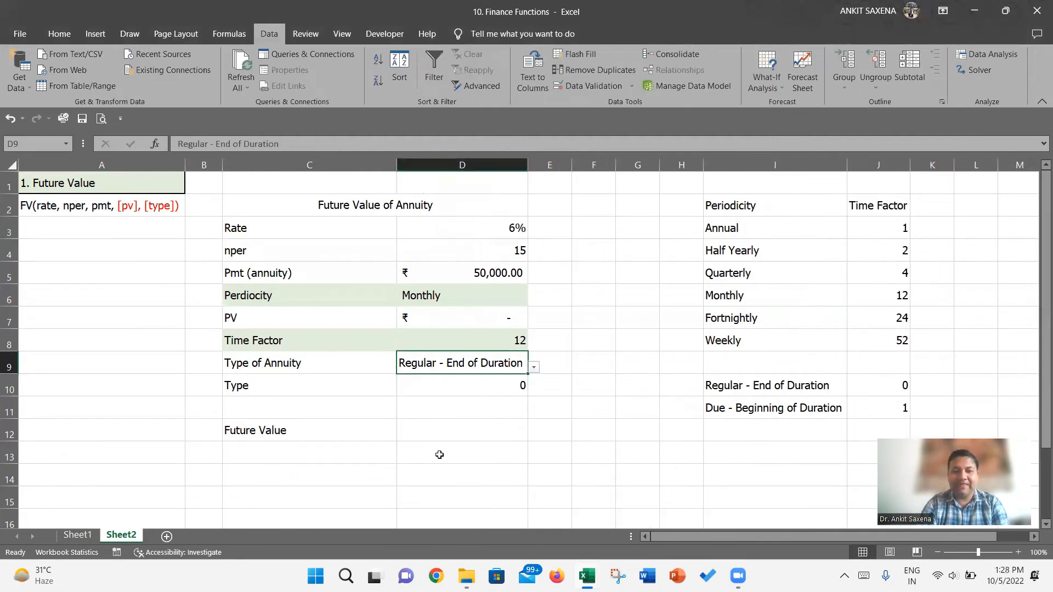
pyautogui.press('Down')
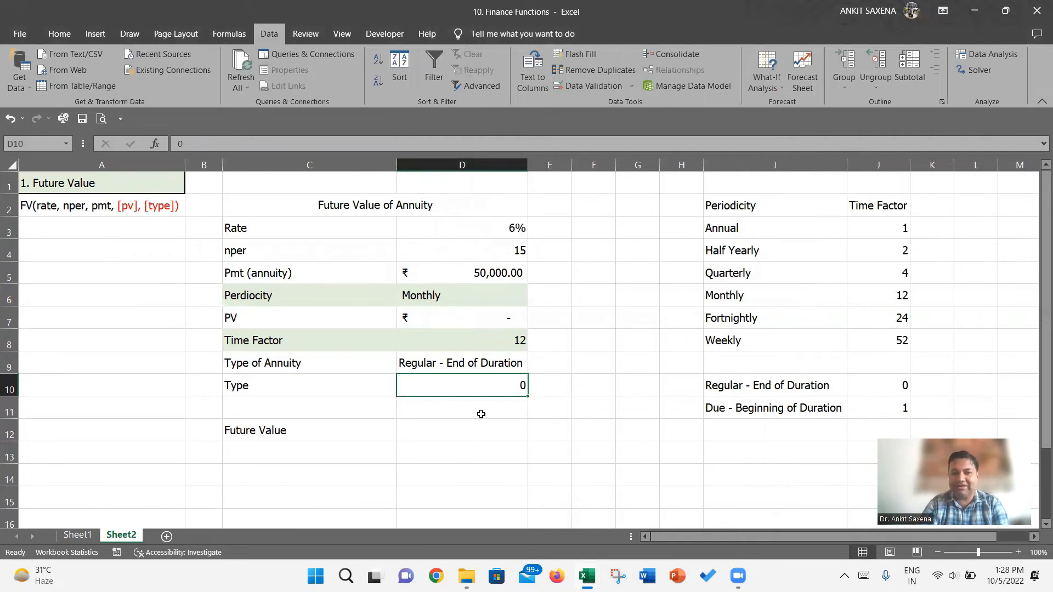
# Change the type of annuity in D9 to Due - Beginning of Duration and autofit column D again.
pyautogui.click(513, 364)
pyautogui.click(534, 367)
pyautogui.click(537, 370)
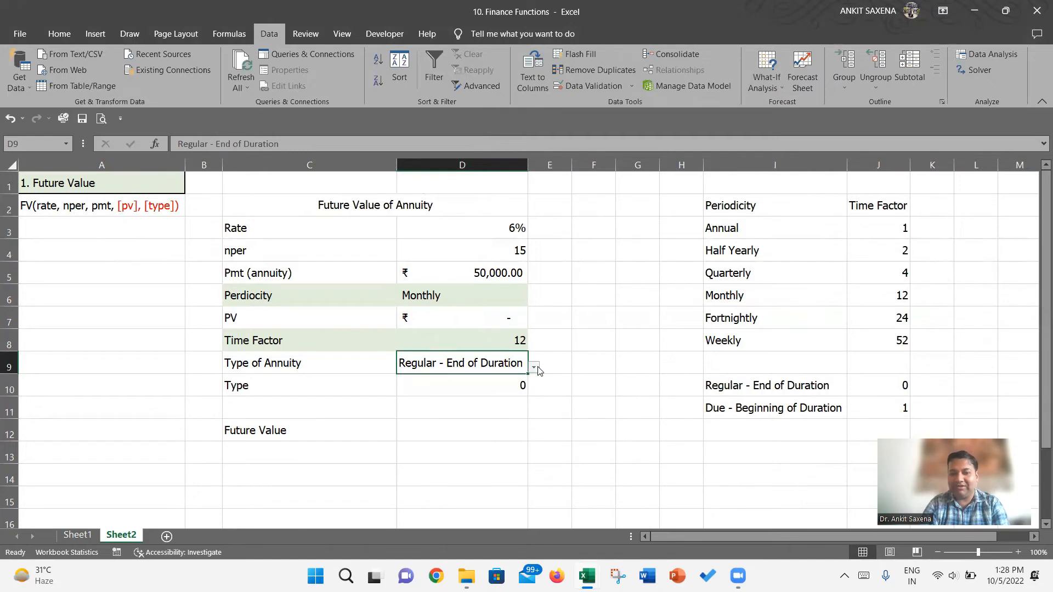
pyautogui.doubleClick(528, 165)
# Replace the Type value in D10 with the formula =VLOOKUP(D9,I10:J11,2,0).
pyautogui.press('Down')
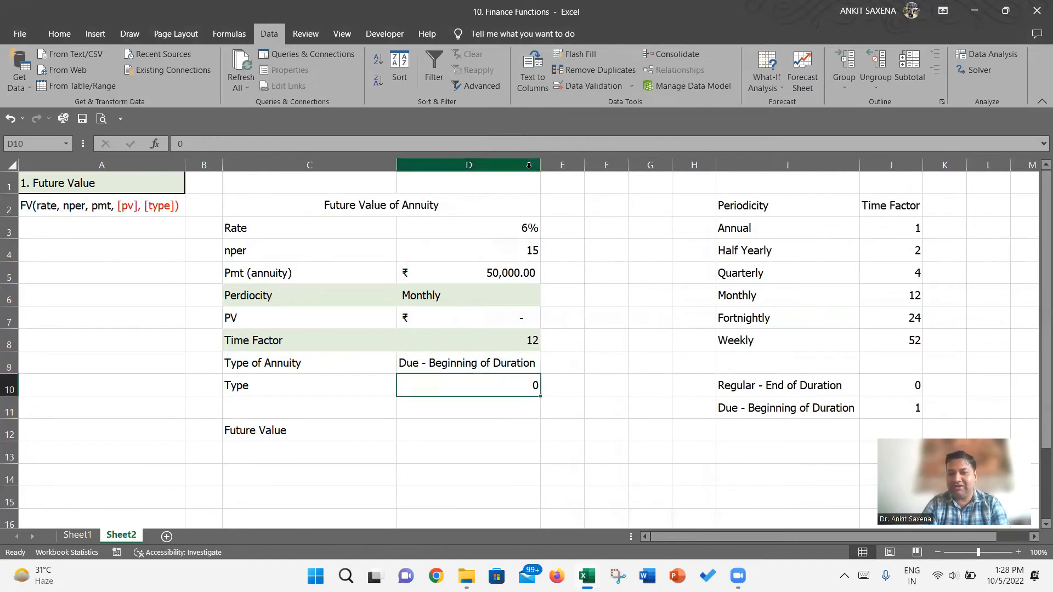
pyautogui.write('=VLOOKUP(')
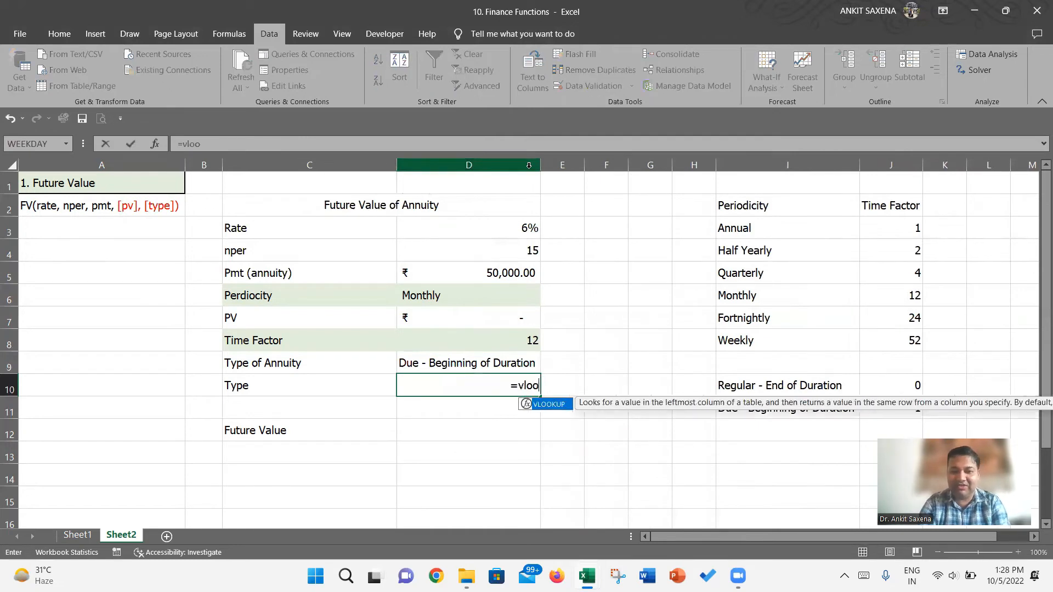
pyautogui.press('Up')
pyautogui.write(',')
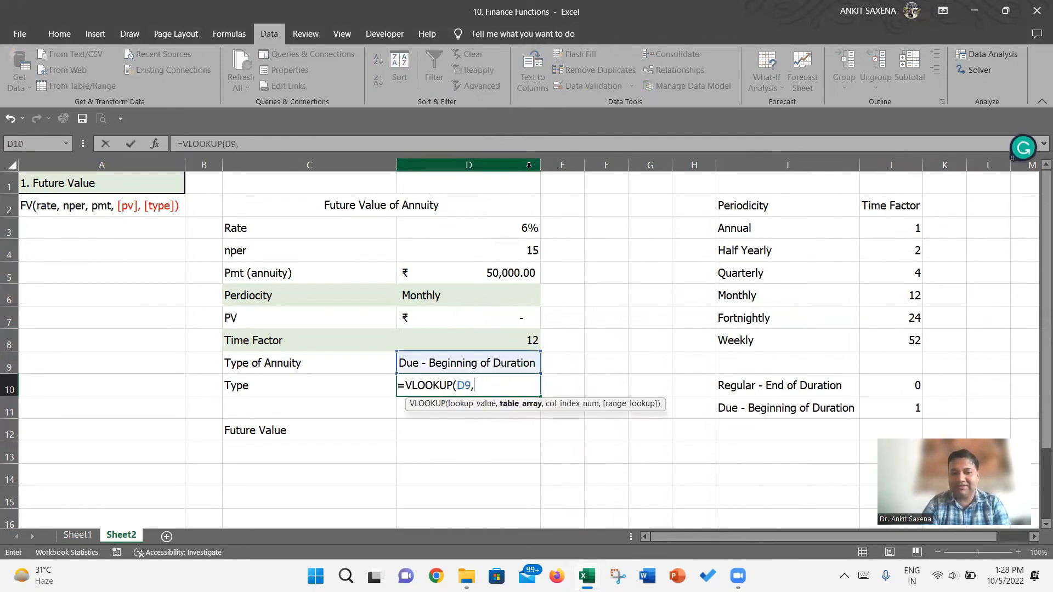
pyautogui.press('Down')
pyautogui.press('Down')
pyautogui.press('Down')
pyautogui.press('Down')
pyautogui.press('Down')
pyautogui.press('Down')
pyautogui.press('Down')
pyautogui.press('Down')
pyautogui.press('Down')
pyautogui.press('Down')
pyautogui.press('Down')
pyautogui.press('Down')
pyautogui.press('Down')
pyautogui.press('Down')
pyautogui.press('Down')
pyautogui.press('Right')
pyautogui.press('Right')
pyautogui.press('Up')
pyautogui.press('Up')
pyautogui.press('Up')
pyautogui.press('Up')
pyautogui.press('Up')
pyautogui.press('Up')
pyautogui.press('Up')
pyautogui.press('Up')
pyautogui.press('Up')
pyautogui.press('Up')
pyautogui.press('Up')
pyautogui.press('Up')
pyautogui.press('Up')
pyautogui.press('Up')
pyautogui.press('Up')
pyautogui.press('Up')
pyautogui.press('Up')
pyautogui.press('Up')
pyautogui.press('Up')
pyautogui.press('Up')
pyautogui.press('Down')
pyautogui.press('Down')
pyautogui.press('Down')
pyautogui.press('Down')
pyautogui.press('Down')
pyautogui.press('Down')
pyautogui.press('Down')
pyautogui.press('Right')
pyautogui.press('Right')
pyautogui.press('Right')
pyautogui.press('Down')
pyautogui.press('Down')
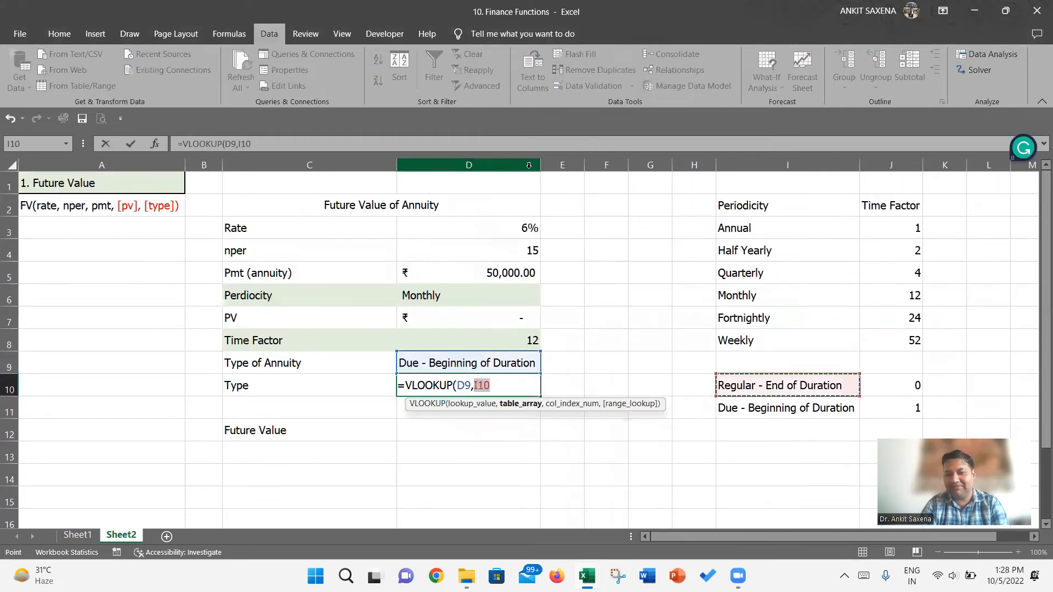
pyautogui.hotkey('shift', 'Right')
pyautogui.hotkey('shift', 'Down')
pyautogui.write(',')
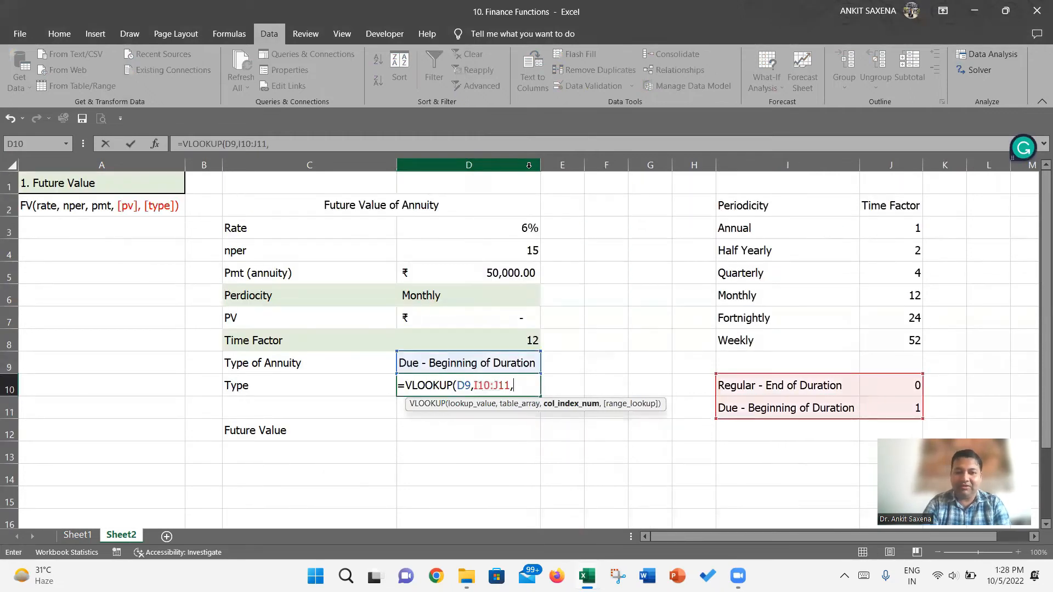
pyautogui.write('2,0')
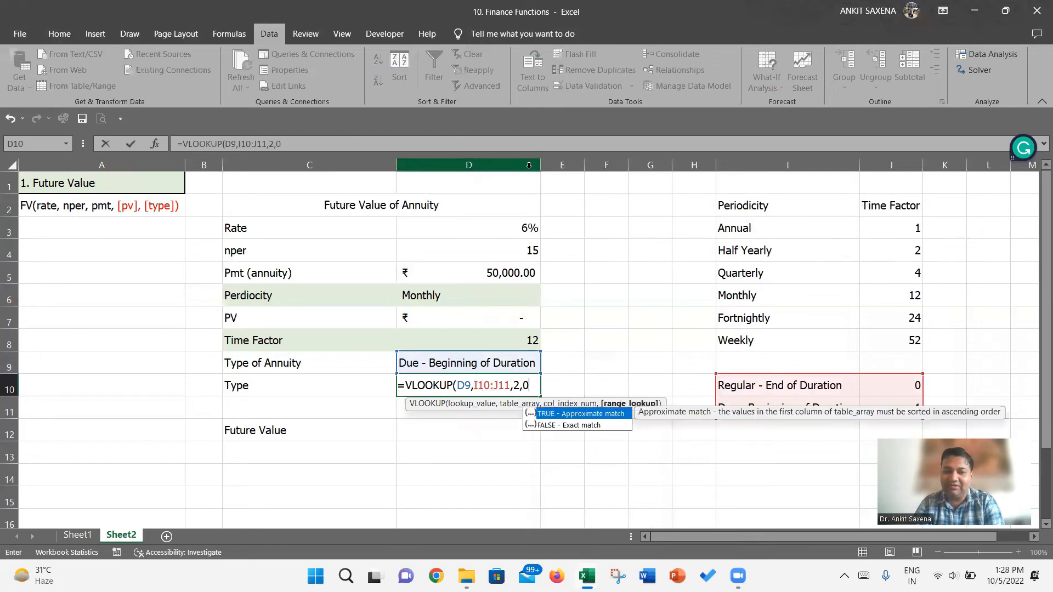
pyautogui.write(')')
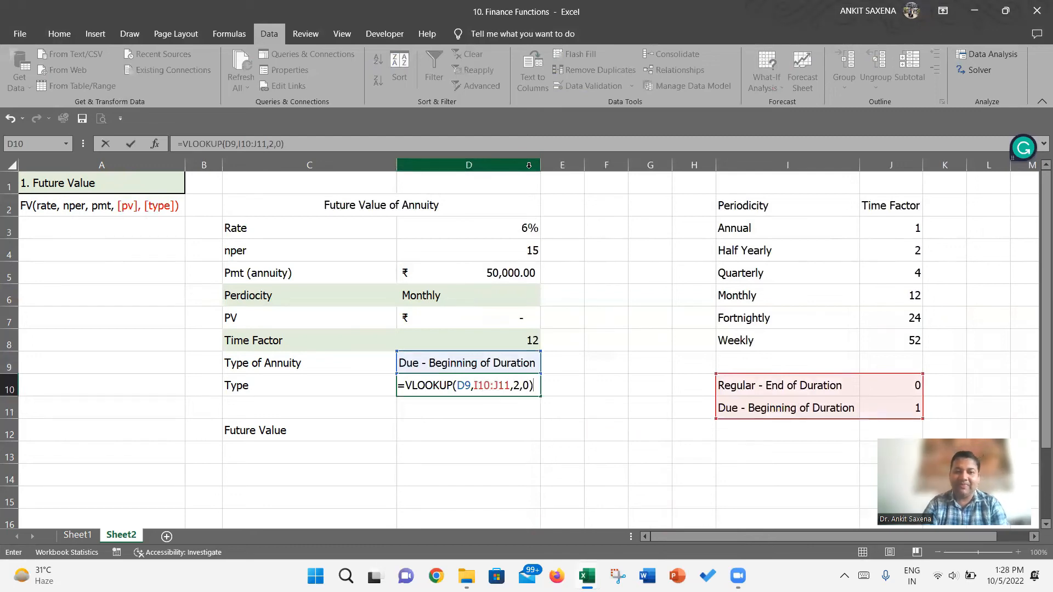
pyautogui.press('Return')
# Switch the type of annuity in D9 to Regular - End of Duration to test the Type lookup.
pyautogui.press('Up')
pyautogui.press('Up')
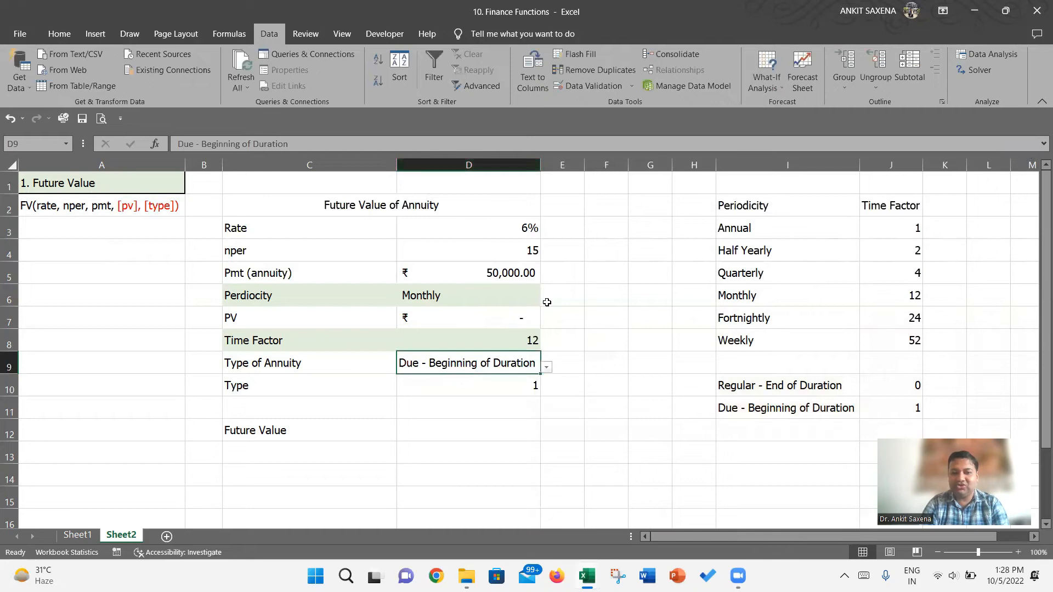
pyautogui.click(547, 368)
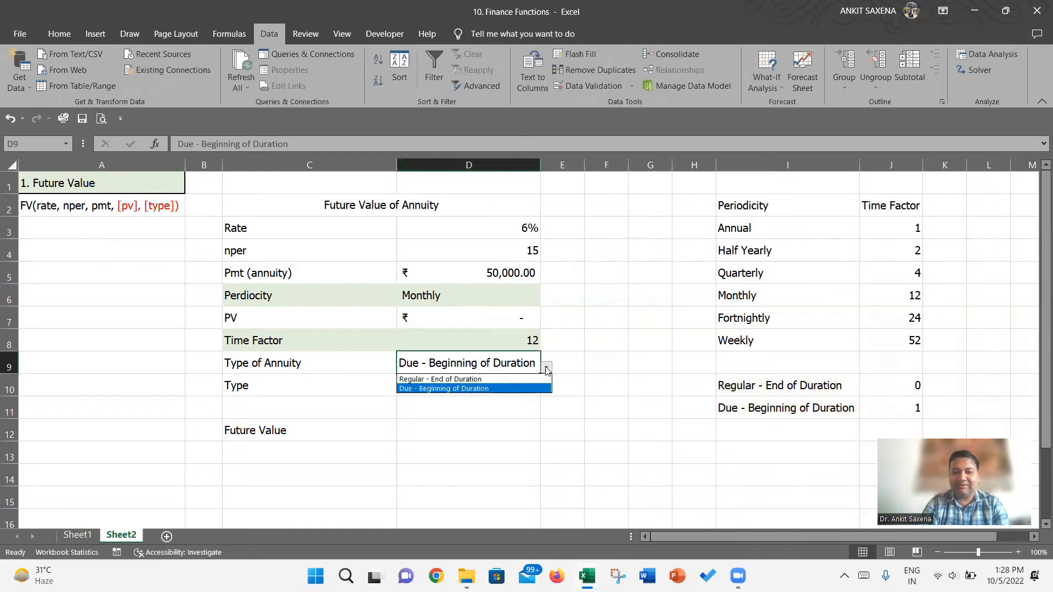
pyautogui.press('Up')
pyautogui.press('Return')
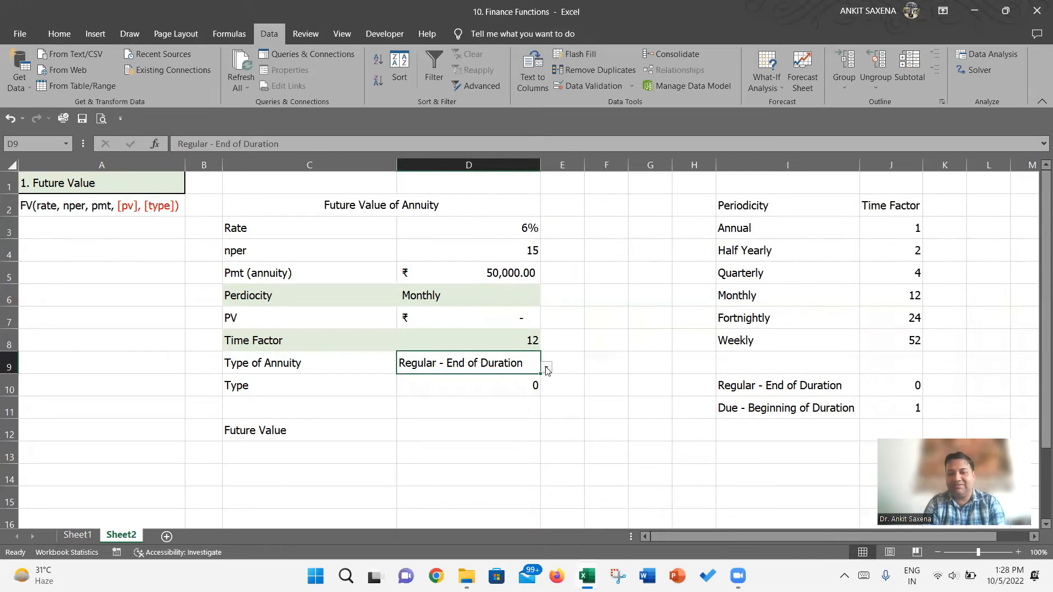
# Set the annuity payment in D5 to 6000.
pyautogui.press('Down')
pyautogui.press('Down')
pyautogui.press('Down')
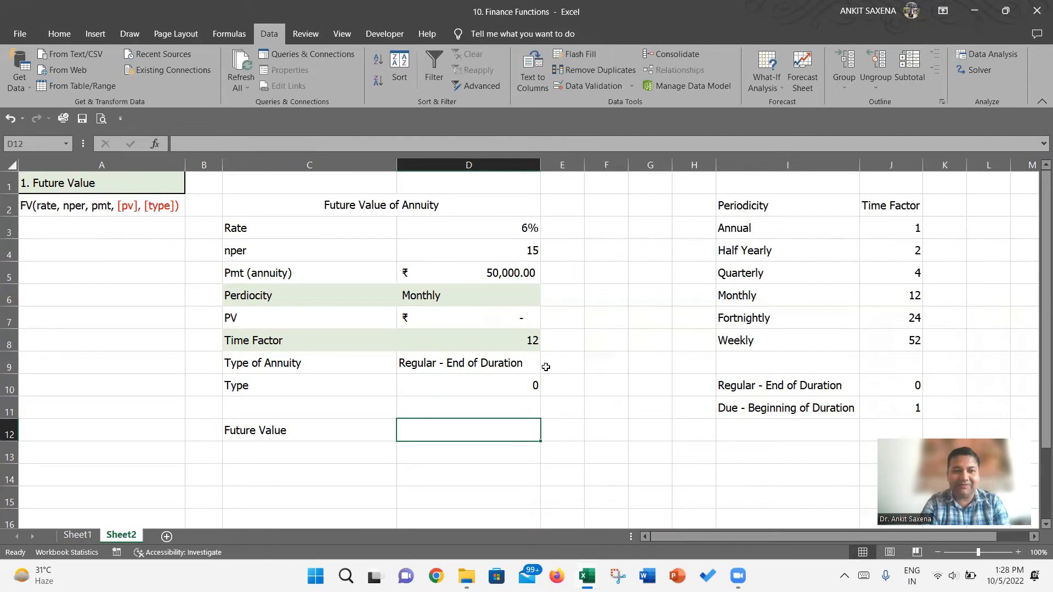
pyautogui.press('Up')
pyautogui.press('Up')
pyautogui.press('Up')
pyautogui.press('Up')
pyautogui.press('Up')
pyautogui.press('Up')
pyautogui.press('Up')
pyautogui.press('Up')
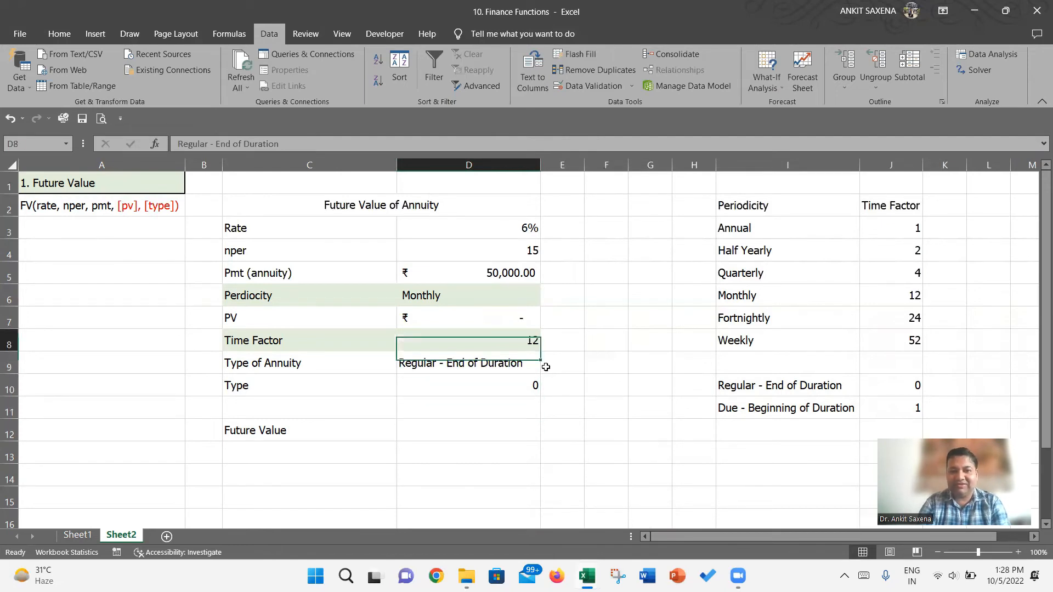
pyautogui.press('Down')
pyautogui.write('6000')
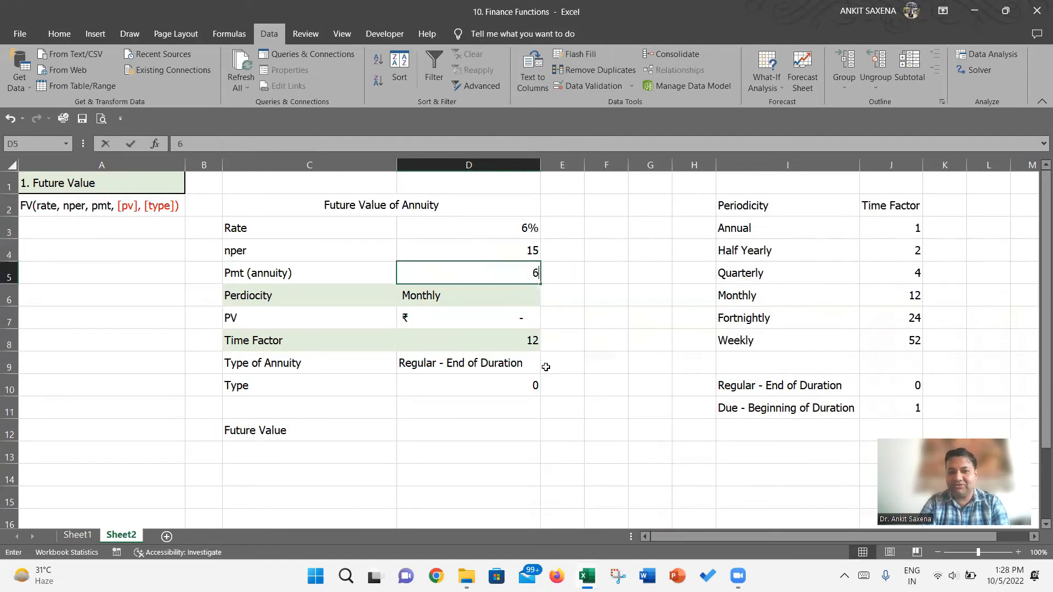
pyautogui.hotkey('ctrl', 'Return')
# Change the rate in D3 to 12%.
pyautogui.press('Down')
pyautogui.press('Up')
pyautogui.press('Up')
pyautogui.press('Up')
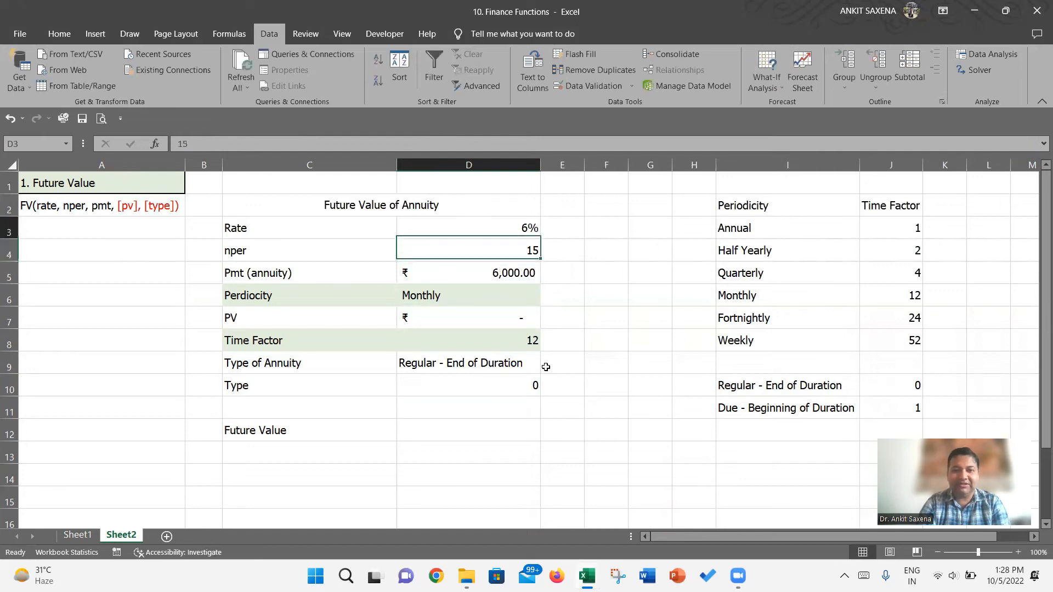
pyautogui.write('12')
pyautogui.press('Return')
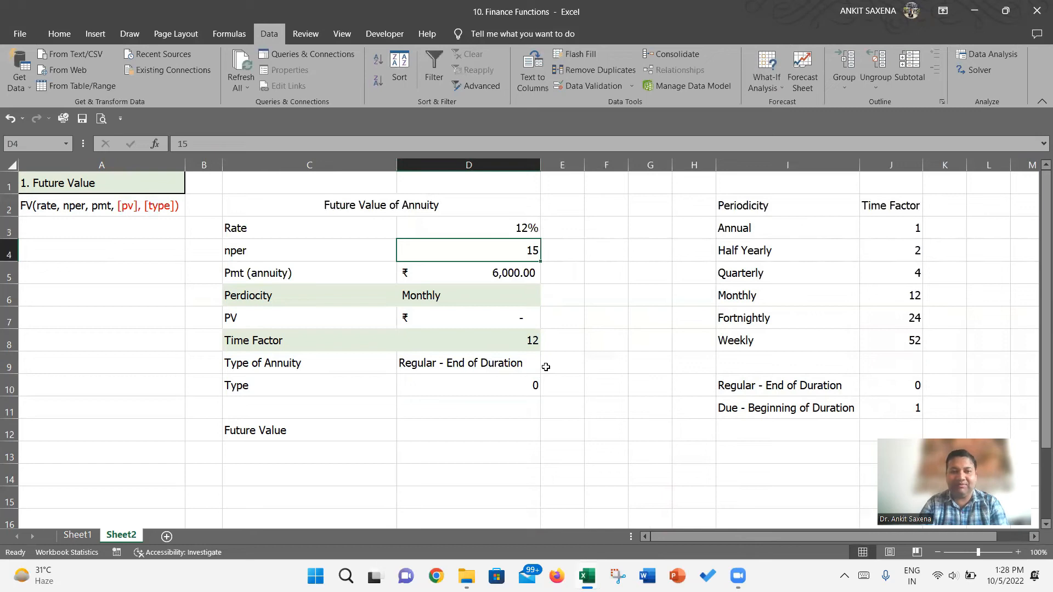
# Start an FV formula in the Future Value cell D12.
pyautogui.press('Down')
pyautogui.press('Down')
pyautogui.press('Down')
pyautogui.press('Down')
pyautogui.press('Down')
pyautogui.press('Down')
pyautogui.press('Down')
pyautogui.press('Down')
pyautogui.press('Down')
pyautogui.press('Up')
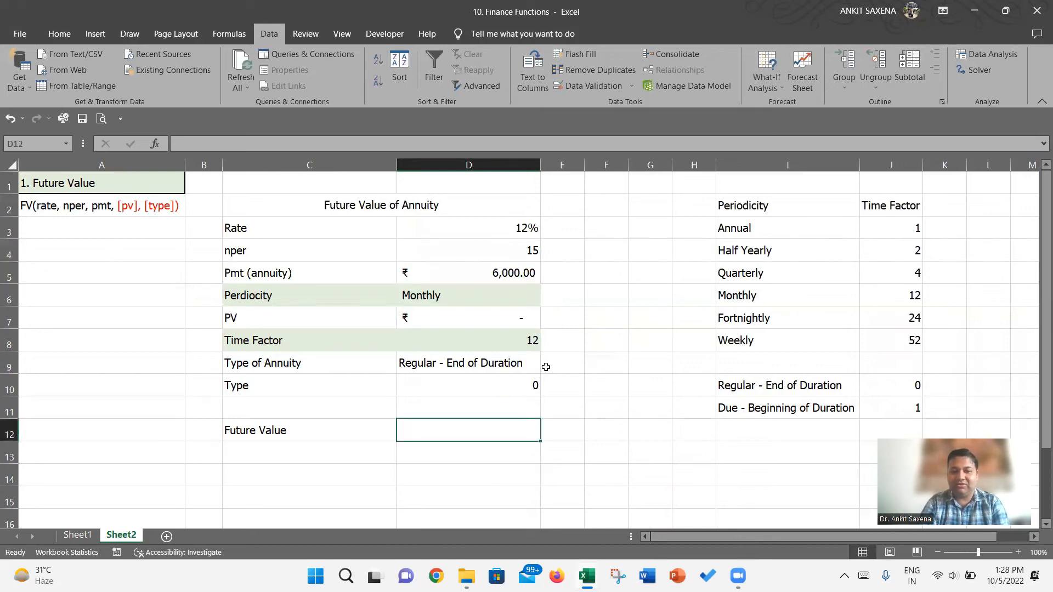
pyautogui.write('=vloo')
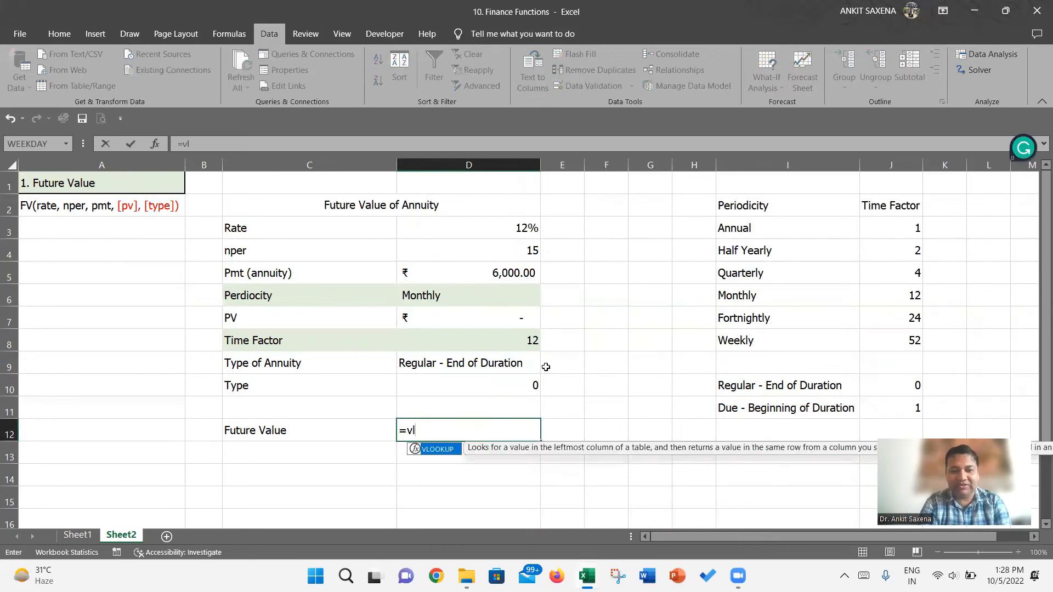
pyautogui.press('BackSpace')
pyautogui.press('BackSpace')
pyautogui.press('BackSpace')
pyautogui.press('BackSpace')
pyautogui.write('fv')
pyautogui.press('Tab')
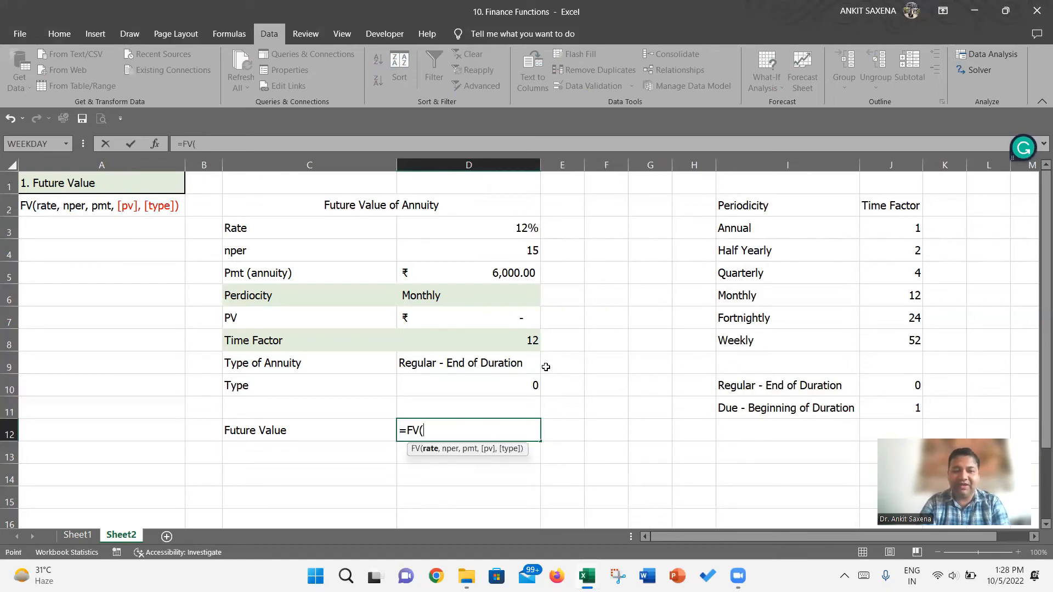
# Enter D3/D8 as the rate argument of the FV formula, dividing the rate by the time factor.
pyautogui.press('Up')
pyautogui.press('Up')
pyautogui.press('Up')
pyautogui.press('Up')
pyautogui.press('Up')
pyautogui.press('Up')
pyautogui.press('Up')
pyautogui.press('Up')
pyautogui.press('Up')
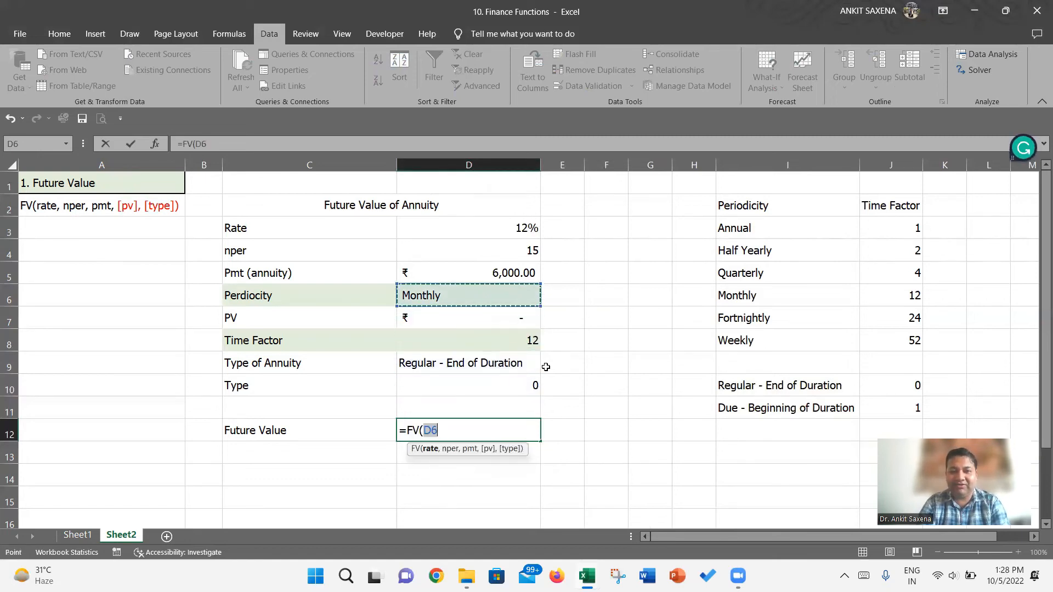
pyautogui.write('/')
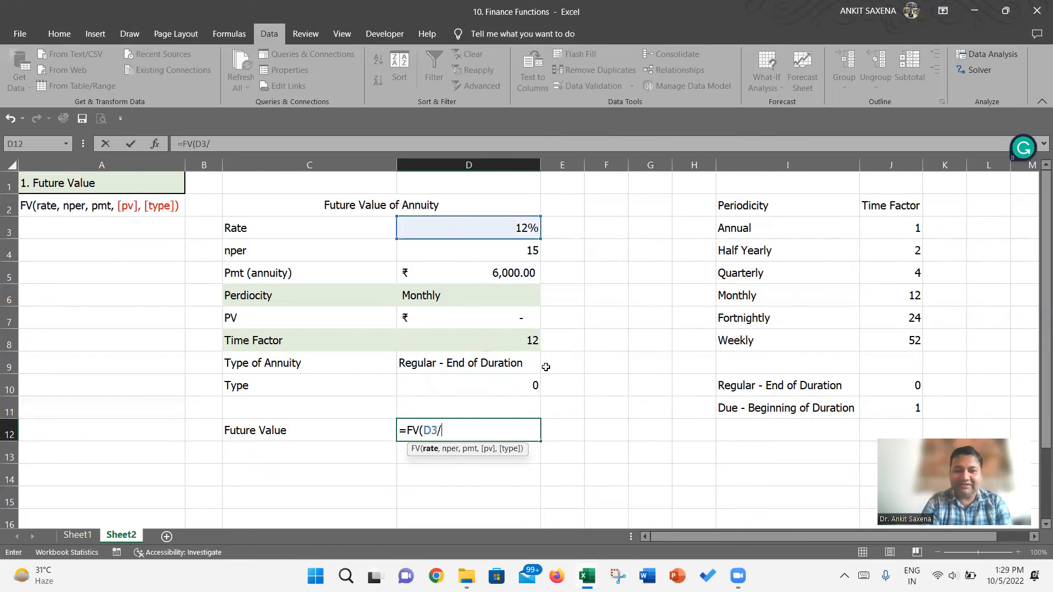
pyautogui.press('Up')
pyautogui.press('Up')
pyautogui.press('Up')
pyautogui.press('Up')
pyautogui.press('Up')
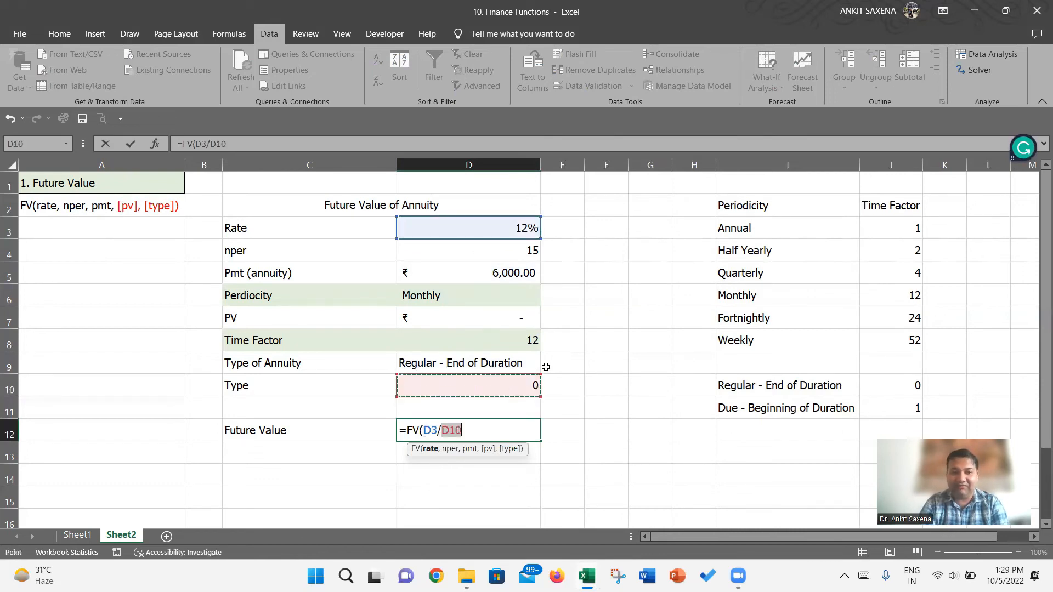
pyautogui.press('Down')
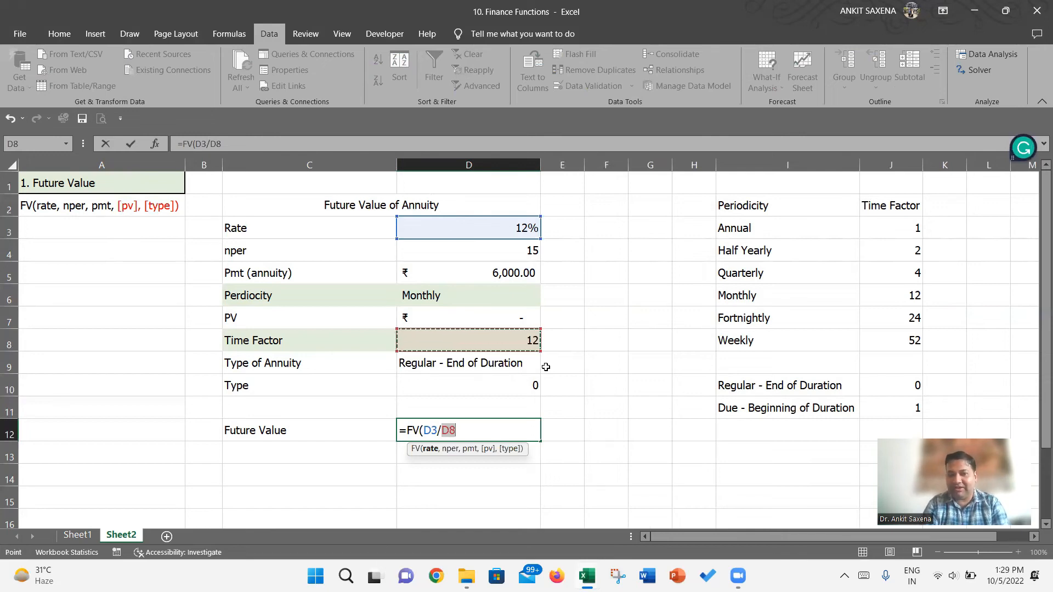
pyautogui.write(',')
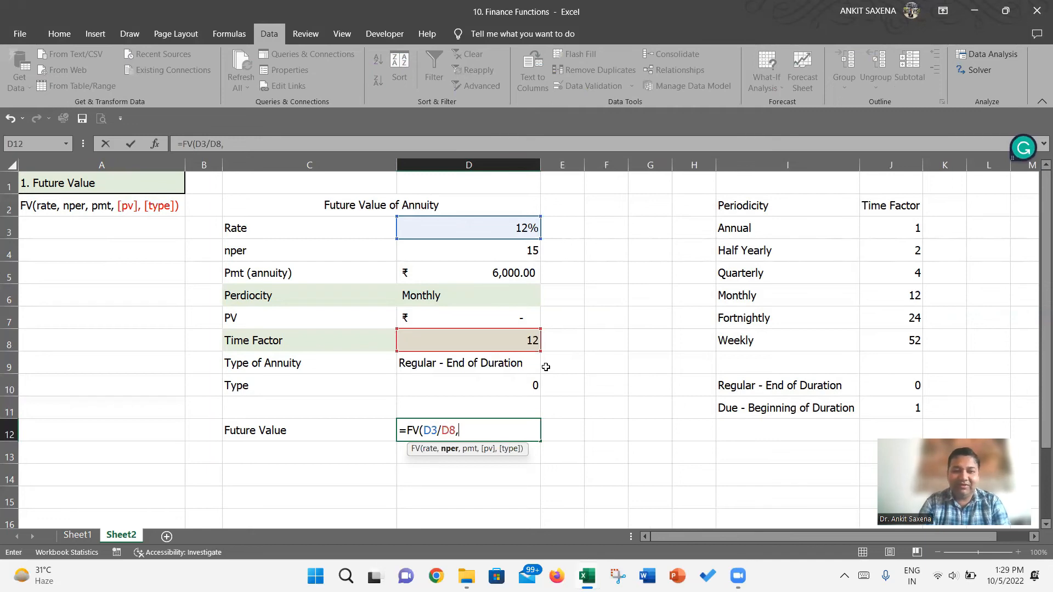
# Enter D4*D8 as the nper argument of the FV formula, multiplying the periods by the time factor.
pyautogui.press('Up')
pyautogui.press('Up')
pyautogui.press('Up')
pyautogui.press('Up')
pyautogui.press('Up')
pyautogui.press('Up')
pyautogui.press('Up')
pyautogui.press('Up')
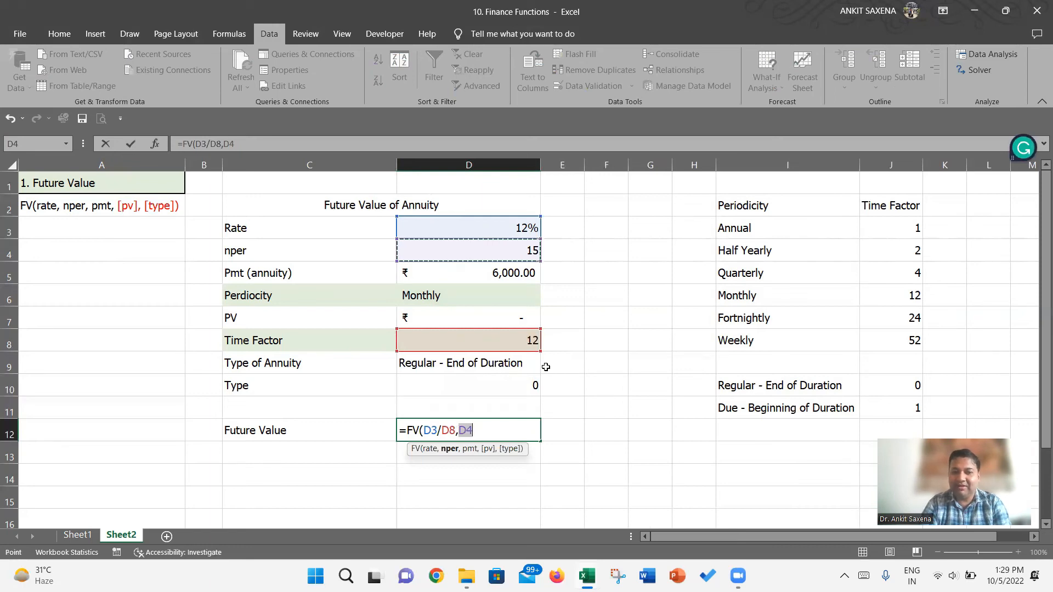
pyautogui.write('*')
pyautogui.press('Up')
pyautogui.press('Up')
pyautogui.press('Up')
pyautogui.press('Up')
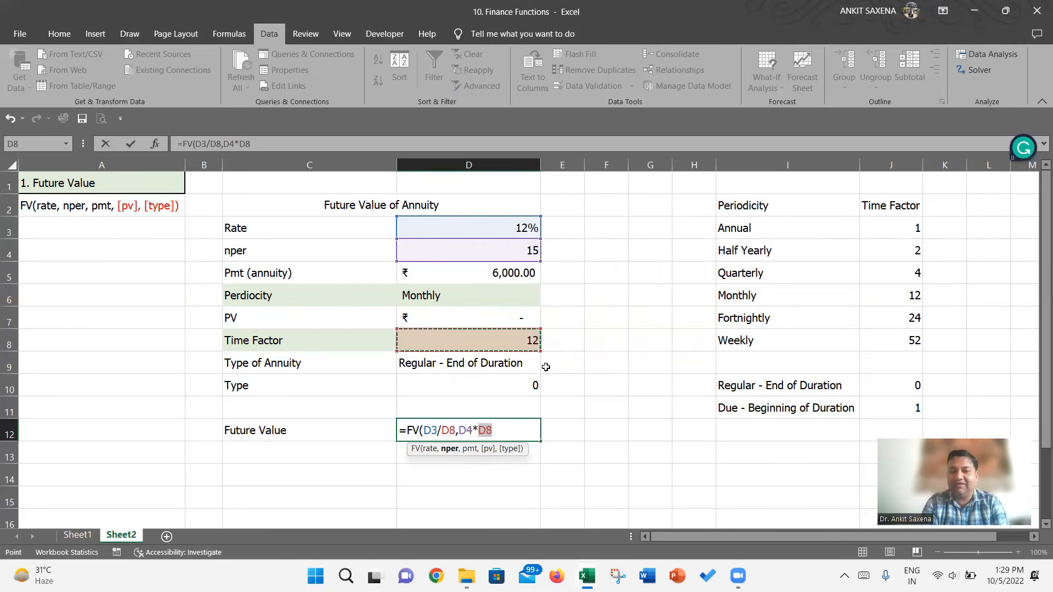
# Enter -D5 as the pmt argument of the FV formula so the payment is negative.
pyautogui.write(',-')
pyautogui.press('Up')
pyautogui.press('Up')
pyautogui.press('Up')
pyautogui.press('Up')
pyautogui.press('Up')
pyautogui.press('Up')
pyautogui.press('Up')
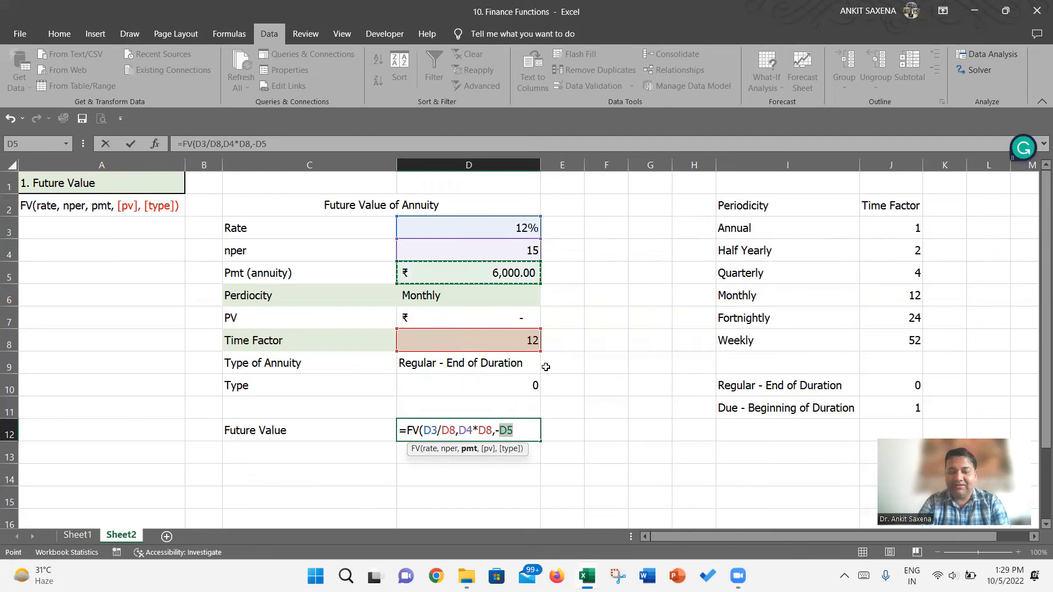
pyautogui.write(',')
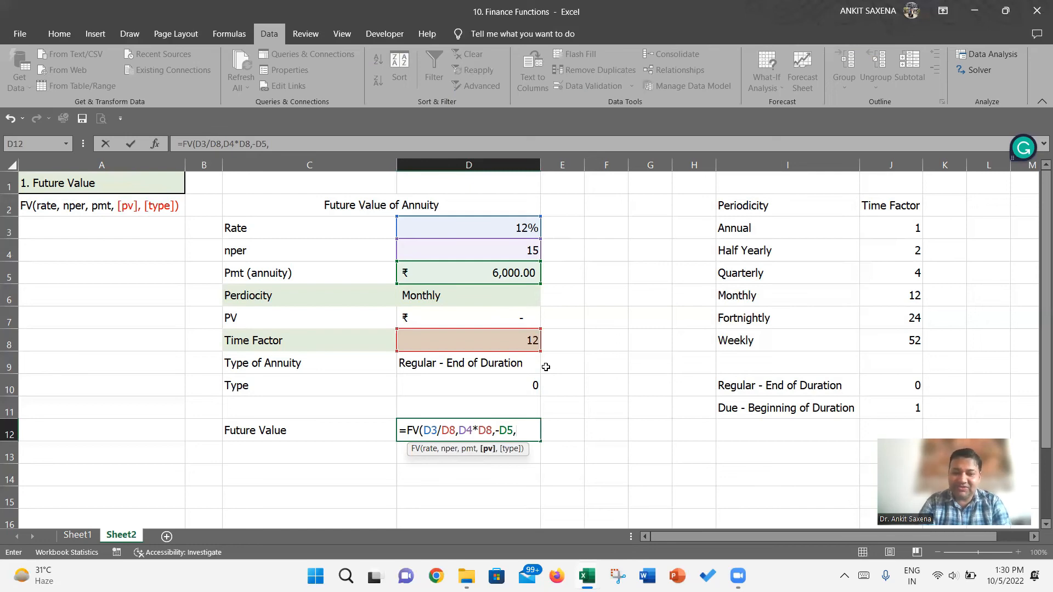
# Complete the FV formula in D12 with 0 as the pv argument and D10 as the type argument.
pyautogui.write('0,')
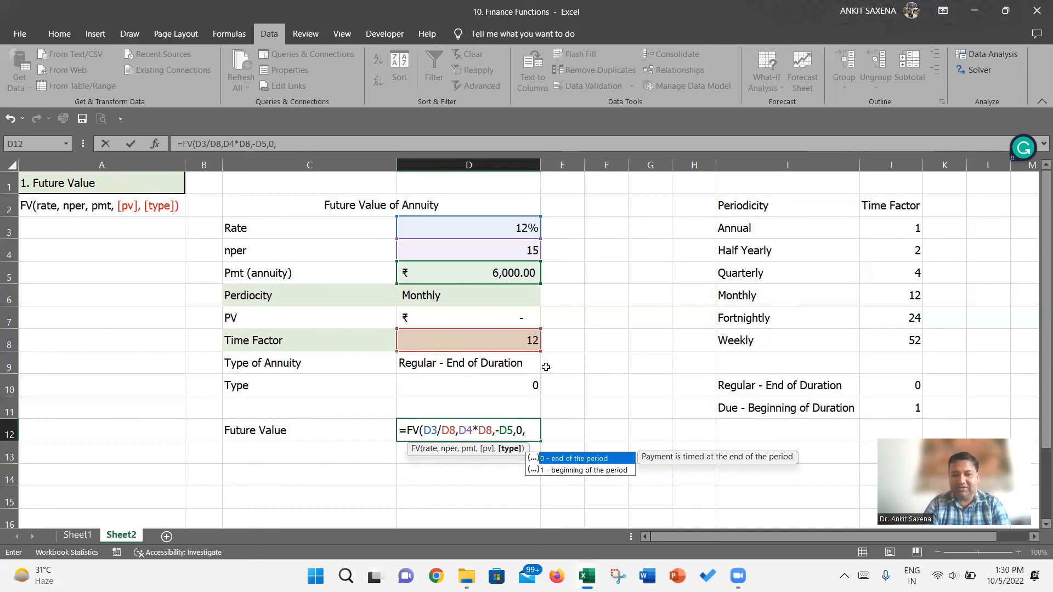
pyautogui.click(502, 384)
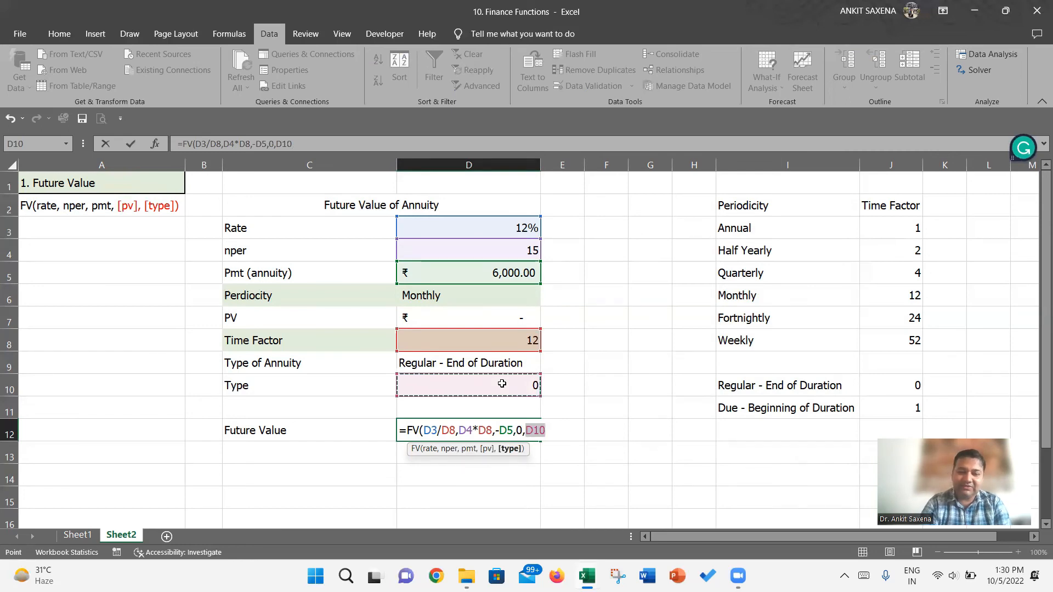
pyautogui.write(')')
pyautogui.press('Return')
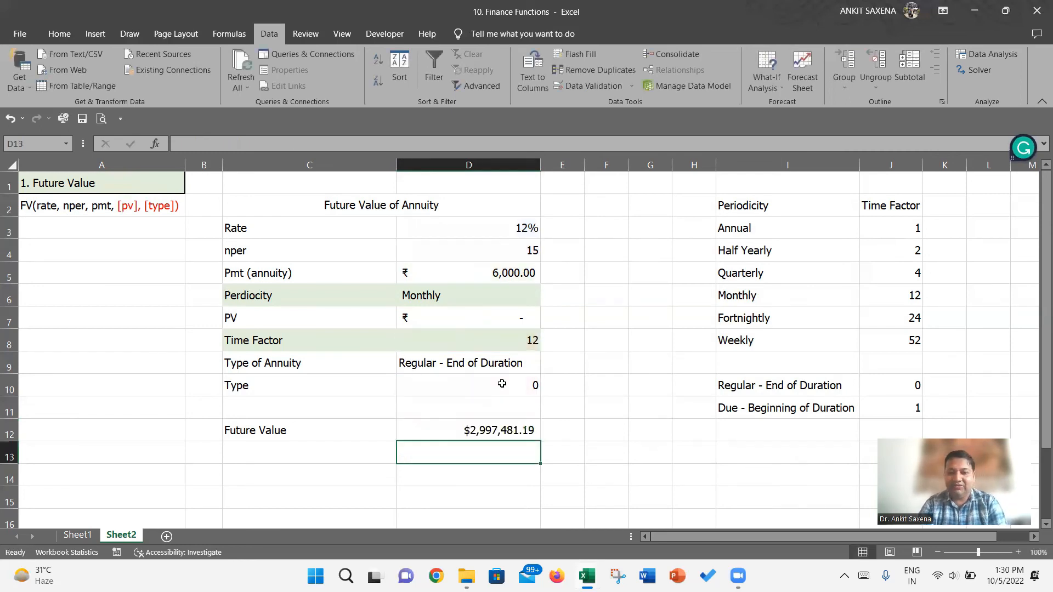
# Format the future value in D12 as Accounting with the ₹ currency symbol.
pyautogui.press('Up')
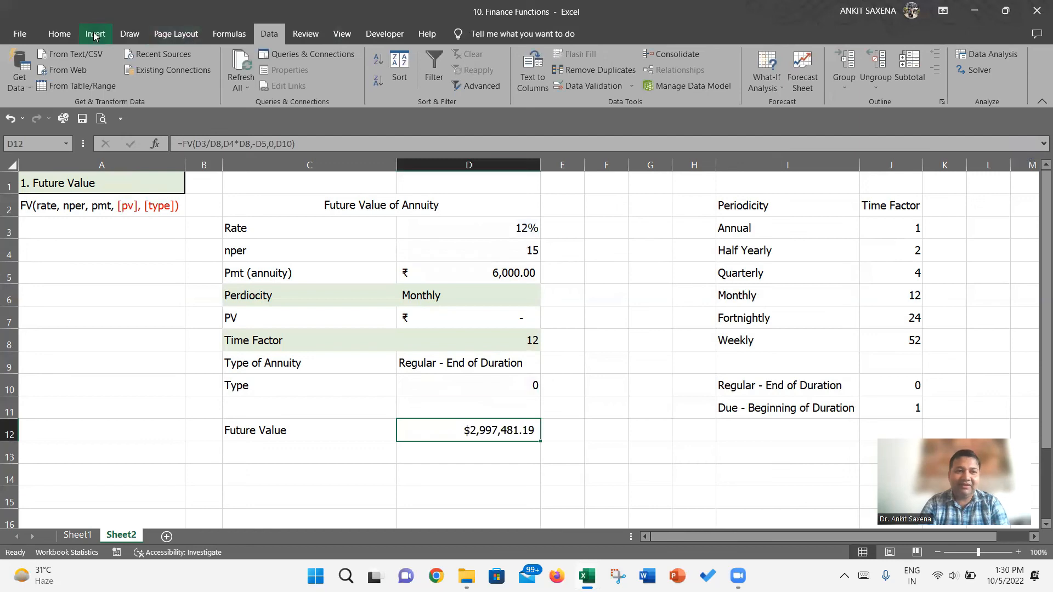
pyautogui.click(60, 34)
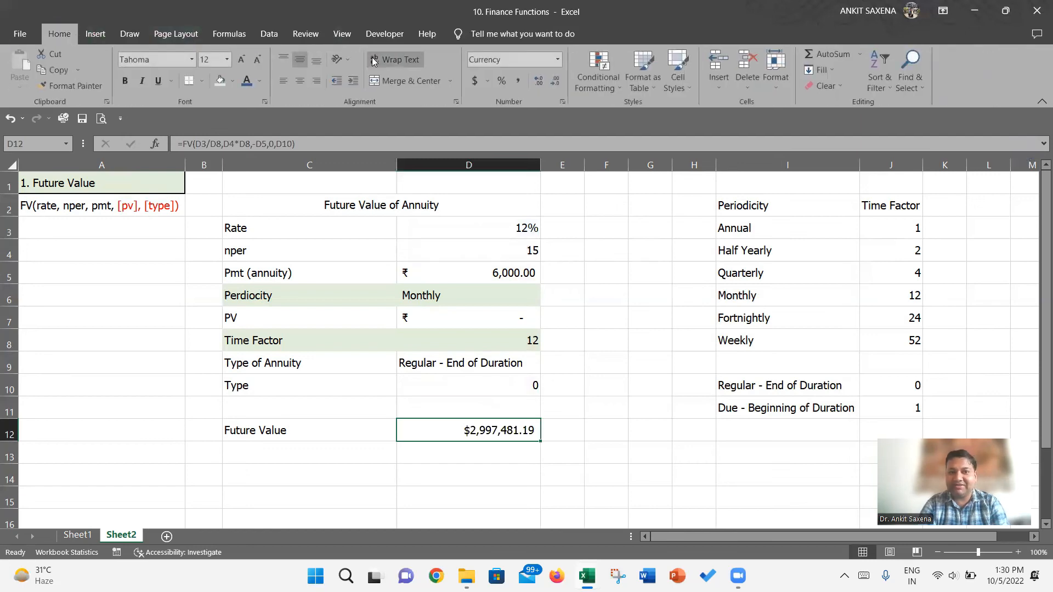
pyautogui.click(487, 81)
pyautogui.click(492, 116)
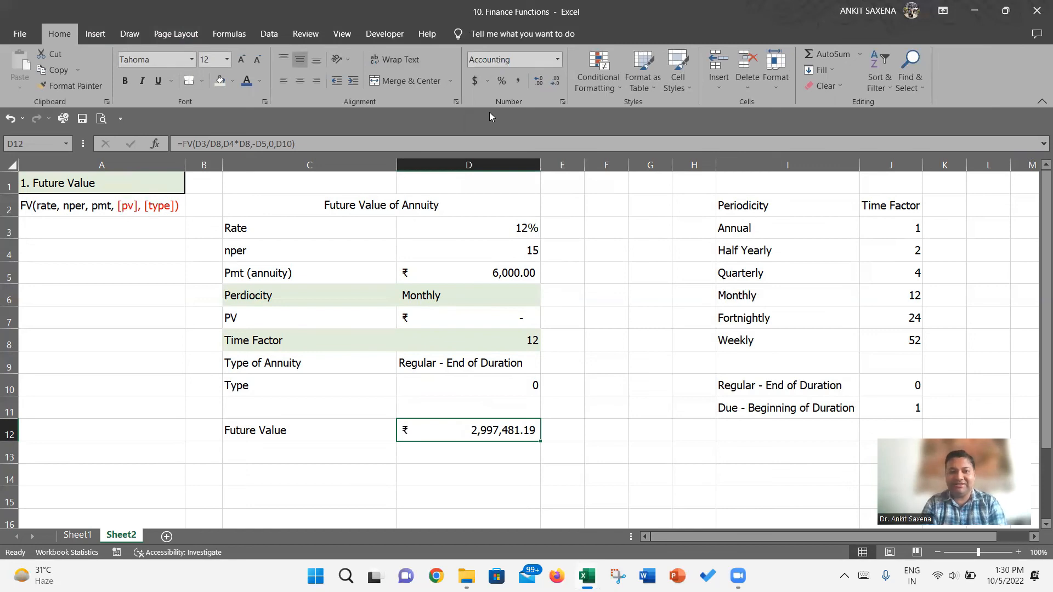
# Raise the annuity payment in D5 to 10000 to test the future value.
pyautogui.press('Up')
pyautogui.press('Up')
pyautogui.press('Up')
pyautogui.press('Up')
pyautogui.press('Up')
pyautogui.press('Up')
pyautogui.press('Up')
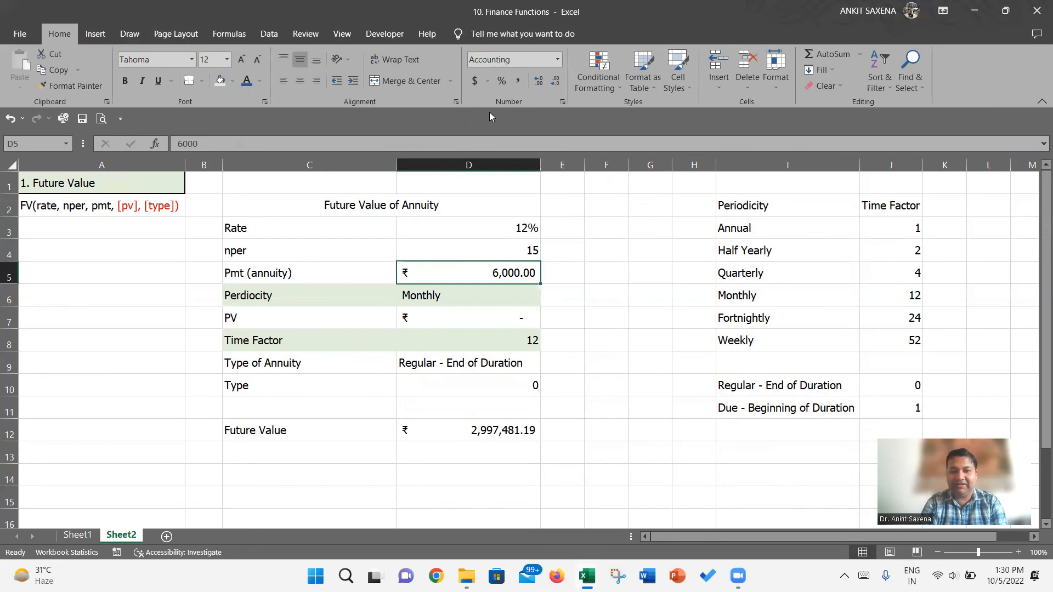
pyautogui.write('10000')
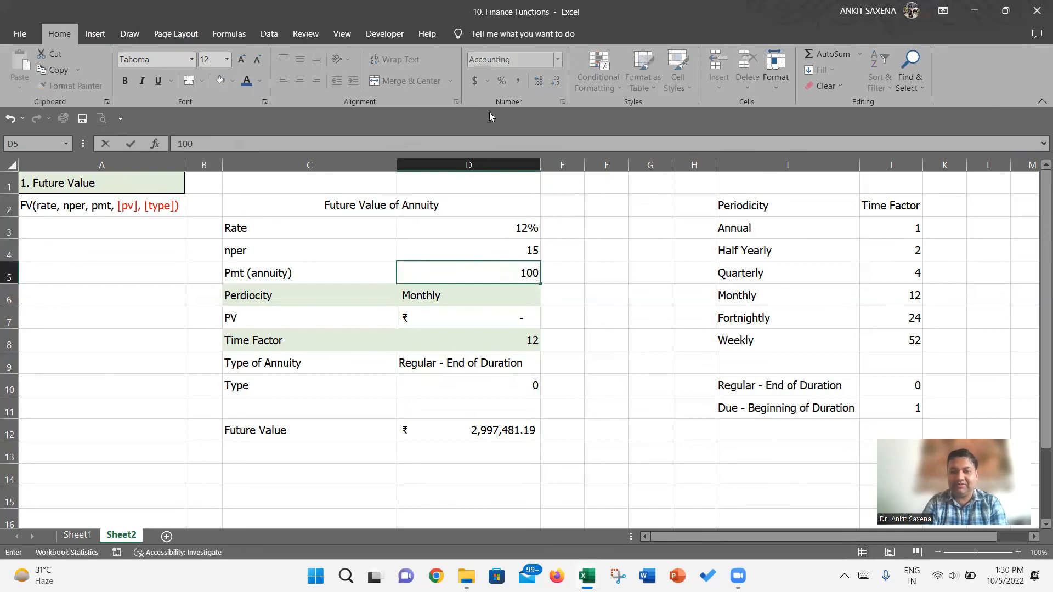
pyautogui.press('Return')
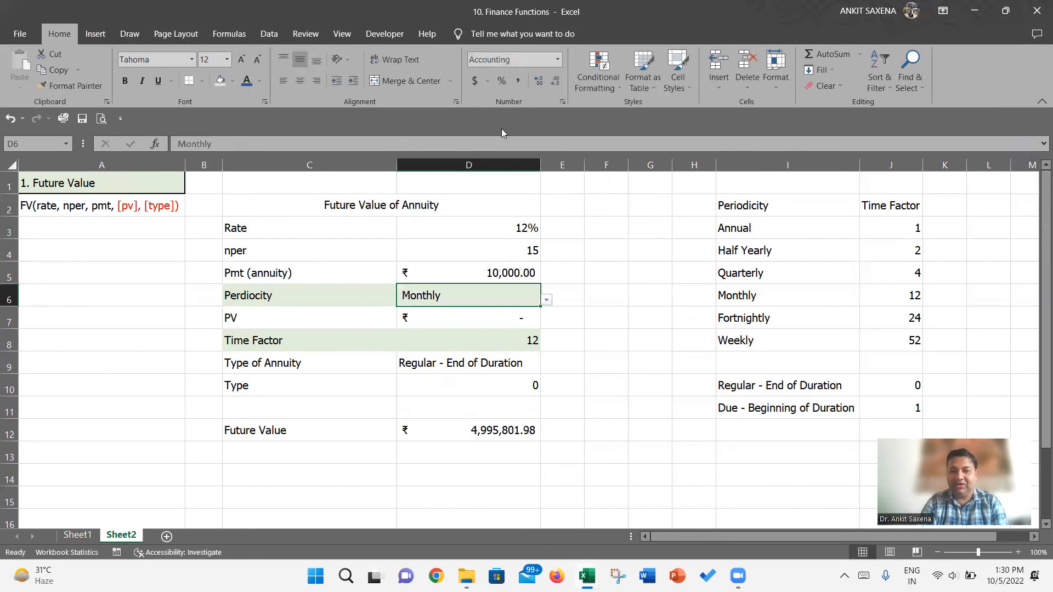
# Switch the periodicity in D6 to Quarterly to test the calculator.
pyautogui.click(547, 301)
pyautogui.press('Down')
pyautogui.press('Down')
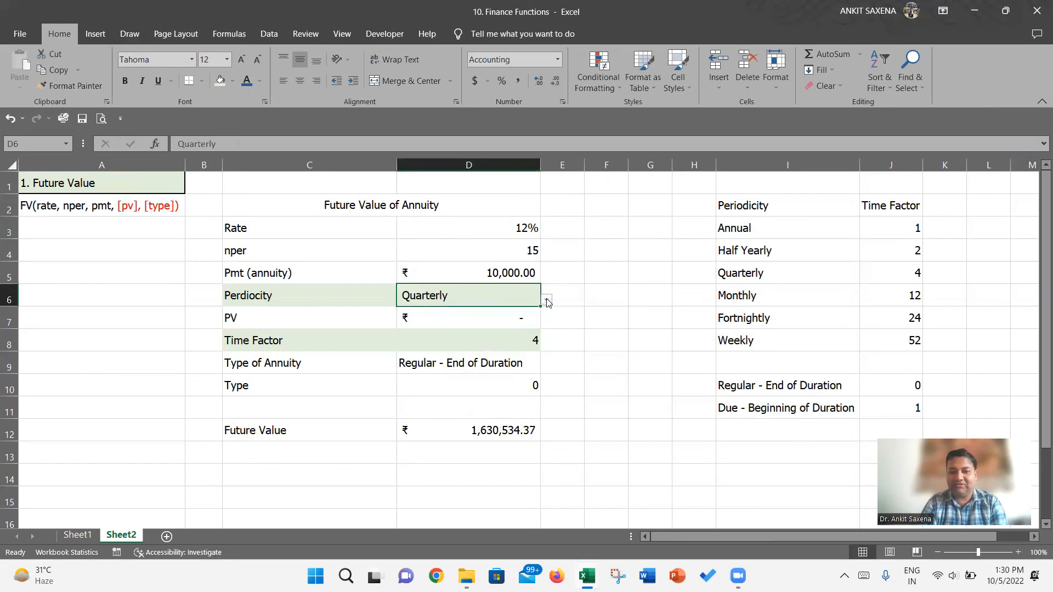
# Examine the FV formula in D12 and the input cells it references.
pyautogui.press('Down')
pyautogui.press('Down')
pyautogui.press('Down')
pyautogui.press('Down')
pyautogui.press('Down')
pyautogui.press('Down')
pyautogui.press('F2')
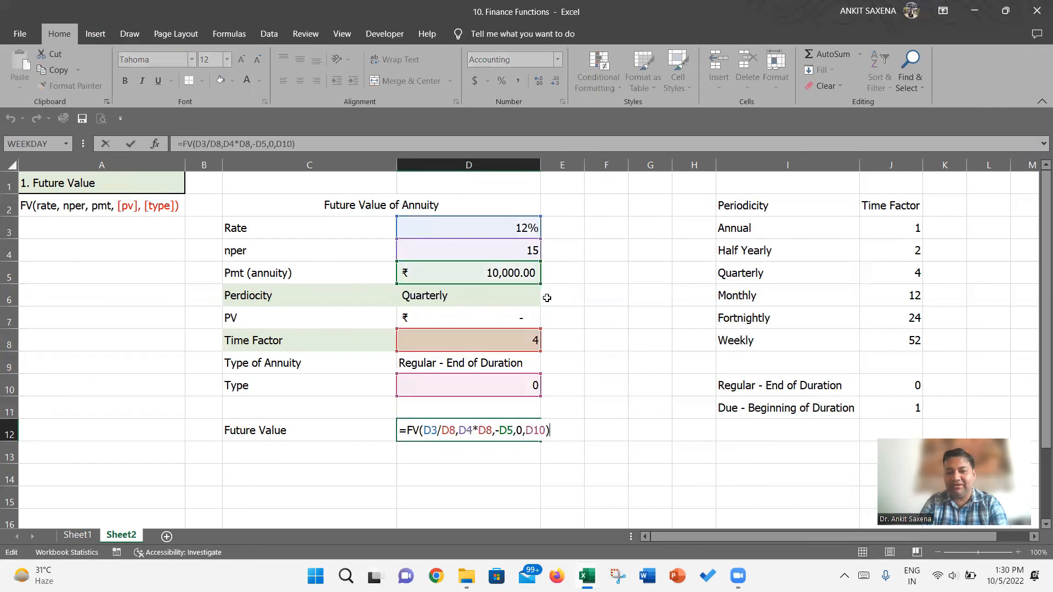
pyautogui.press('Return')
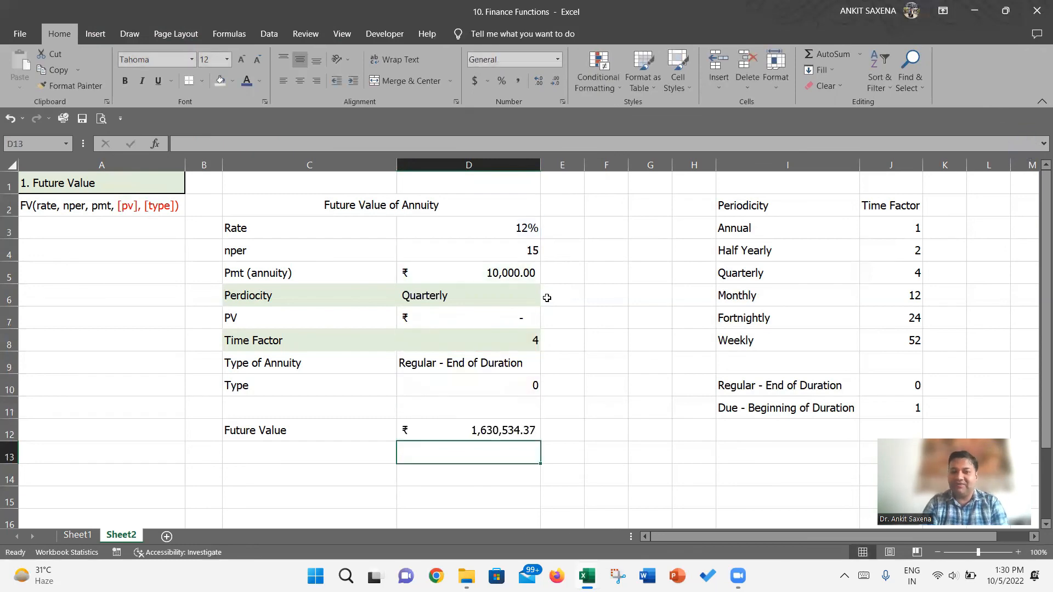
# Change the periodicity in D6 to Annual.
pyautogui.click(547, 298)
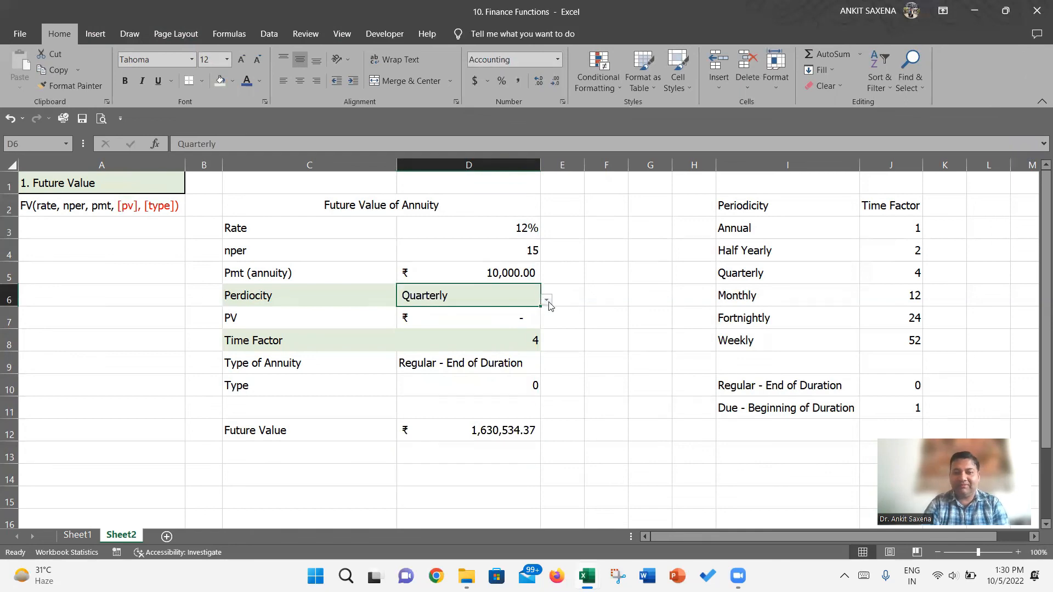
pyautogui.click(548, 305)
pyautogui.press('Down')
pyautogui.press('Down')
pyautogui.press('Down')
pyautogui.press('Down')
pyautogui.press('Down')
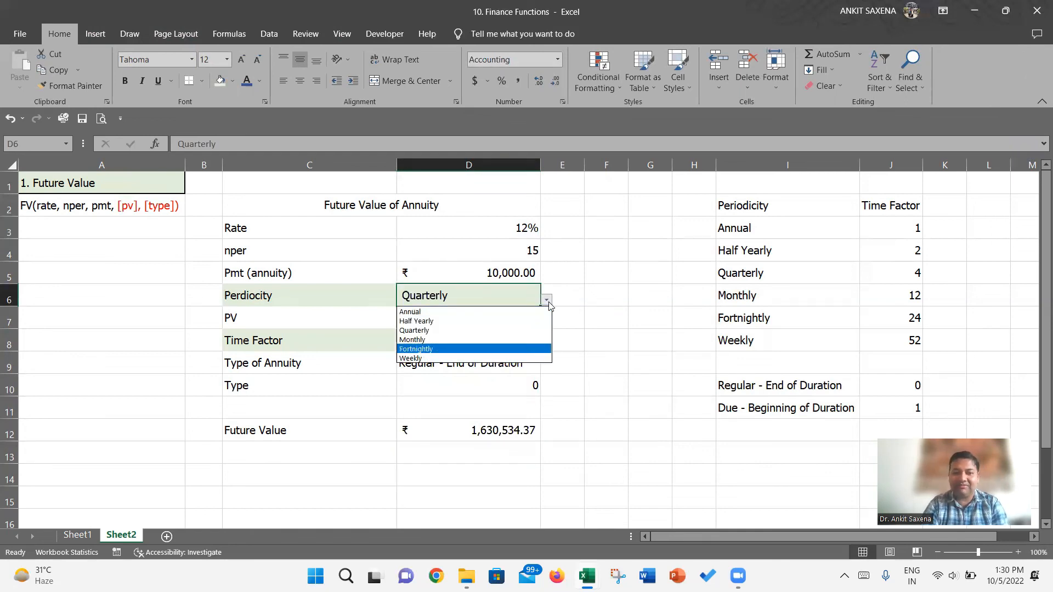
pyautogui.press('Up')
pyautogui.press('Up')
pyautogui.press('Up')
pyautogui.press('Up')
pyautogui.press('Return')
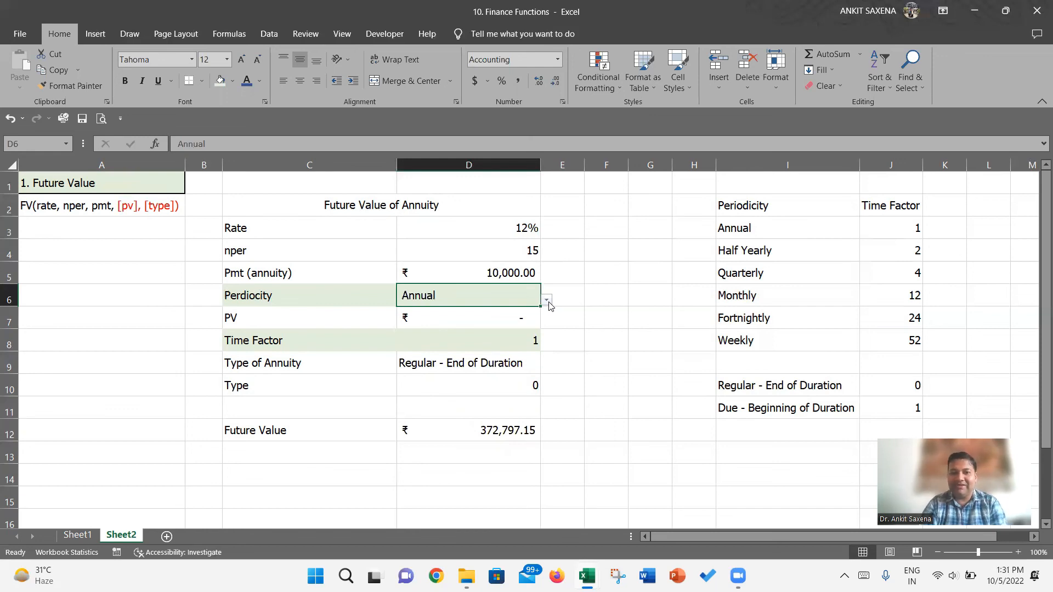
# Set the annuity payment in D5 to 1000.
pyautogui.click(511, 275)
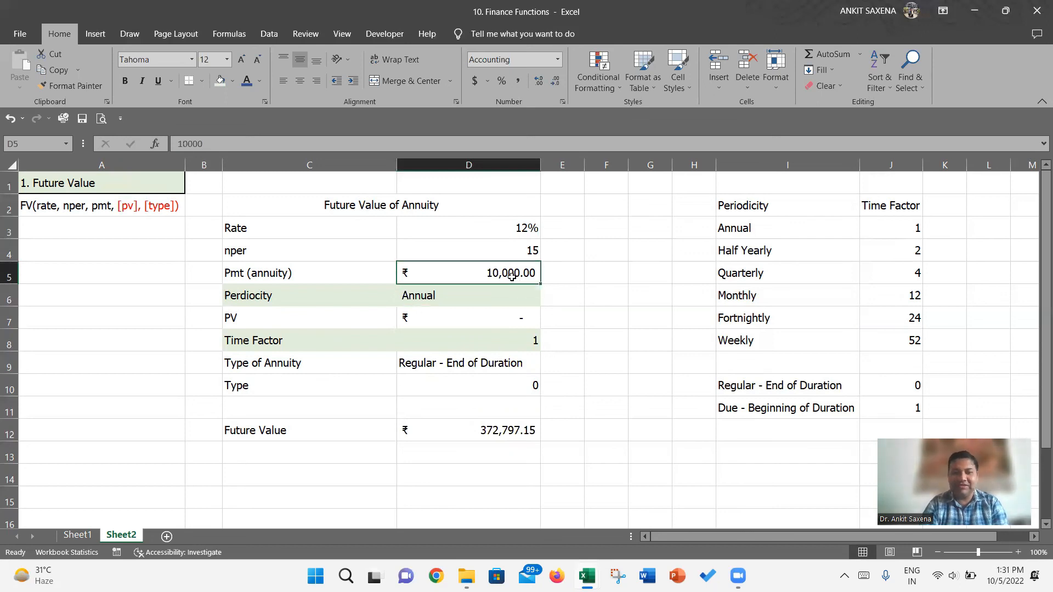
pyautogui.write('1000')
pyautogui.press('Return')
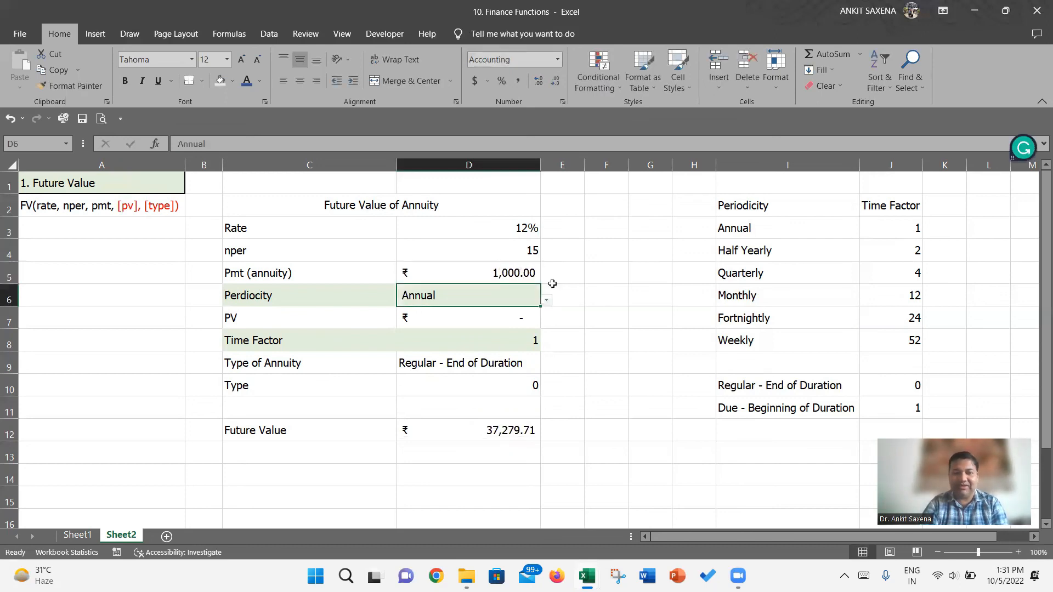
# Change the periodicity in D6 to Weekly and set the number of periods in D4 to 20.
pyautogui.click(546, 303)
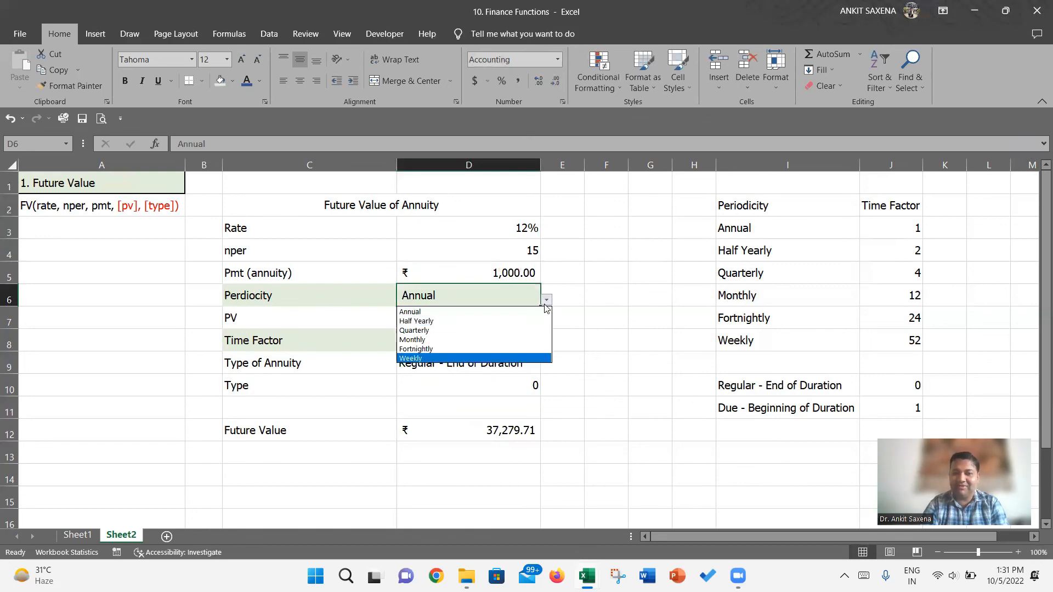
pyautogui.press('Return')
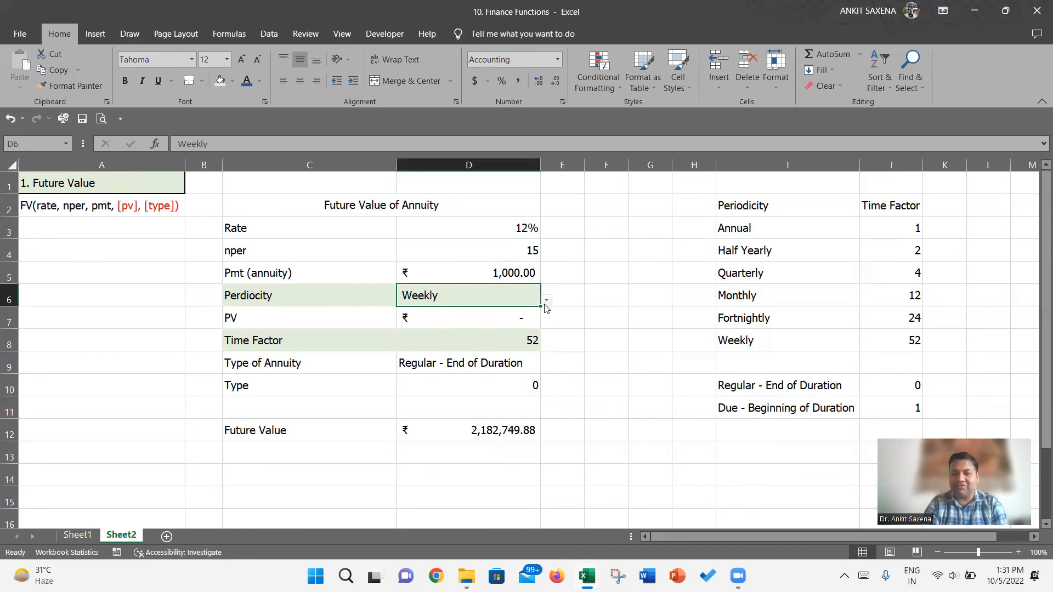
pyautogui.press('Up')
pyautogui.press('Up')
pyautogui.write('20')
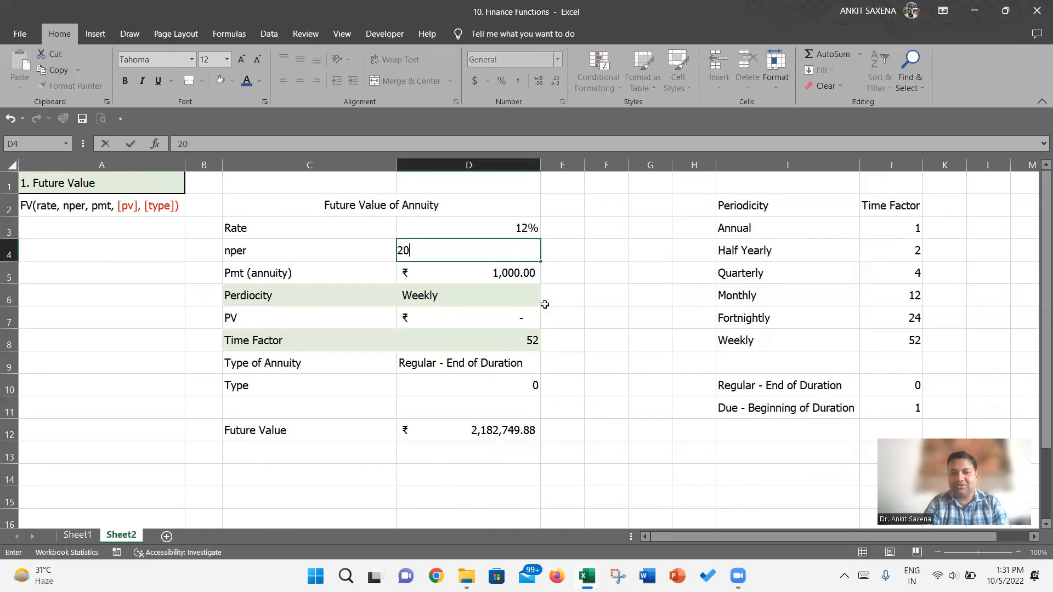
pyautogui.press('Return')
# Set the interest rate in D3 to 9%.
pyautogui.press('Up')
pyautogui.press('Up')
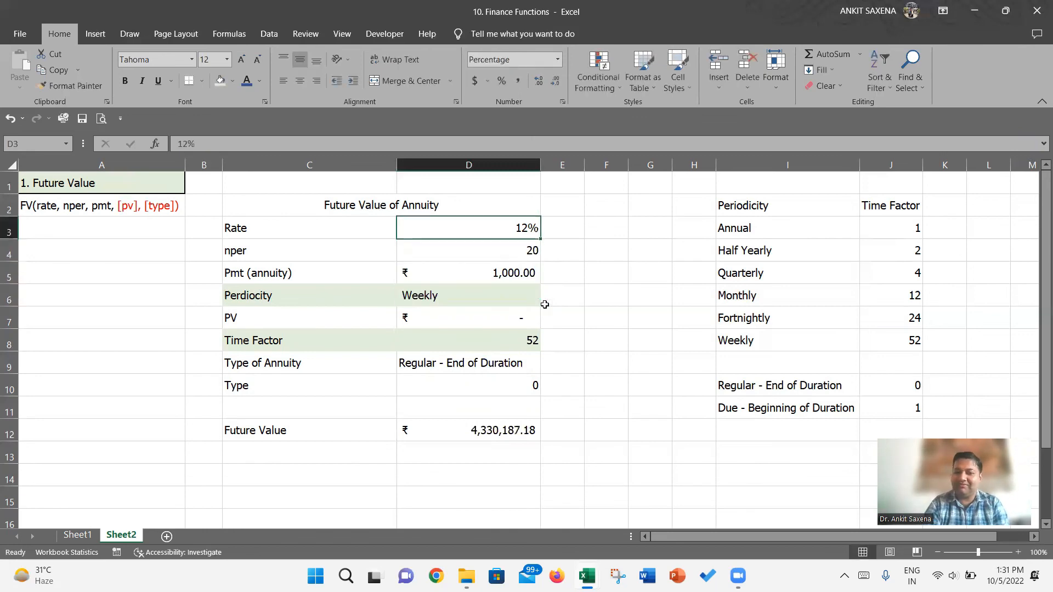
pyautogui.write('9')
pyautogui.press('Return')
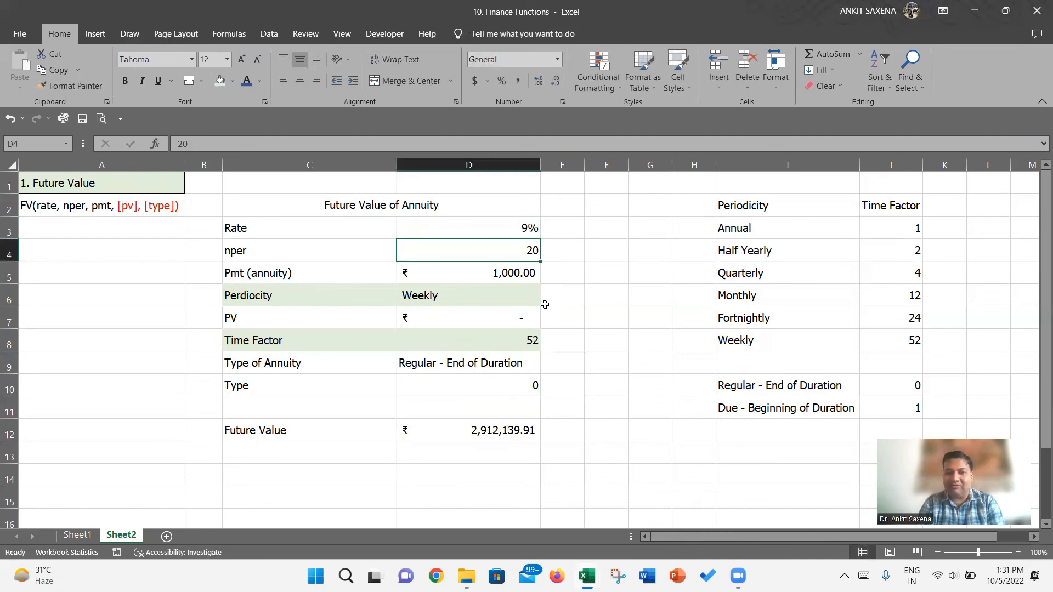
# Hide the lookup tables in I2:J11 with a white font colour, and restore their font colour to Automatic.
pyautogui.click(757, 207)
pyautogui.hotkey('ctrl', 'shift', 'Down')
pyautogui.hotkey('ctrl', 'shift', 'Right')
pyautogui.hotkey('ctrl', 'shift', 'Down')
pyautogui.hotkey('ctrl', 'shift', 'Down')
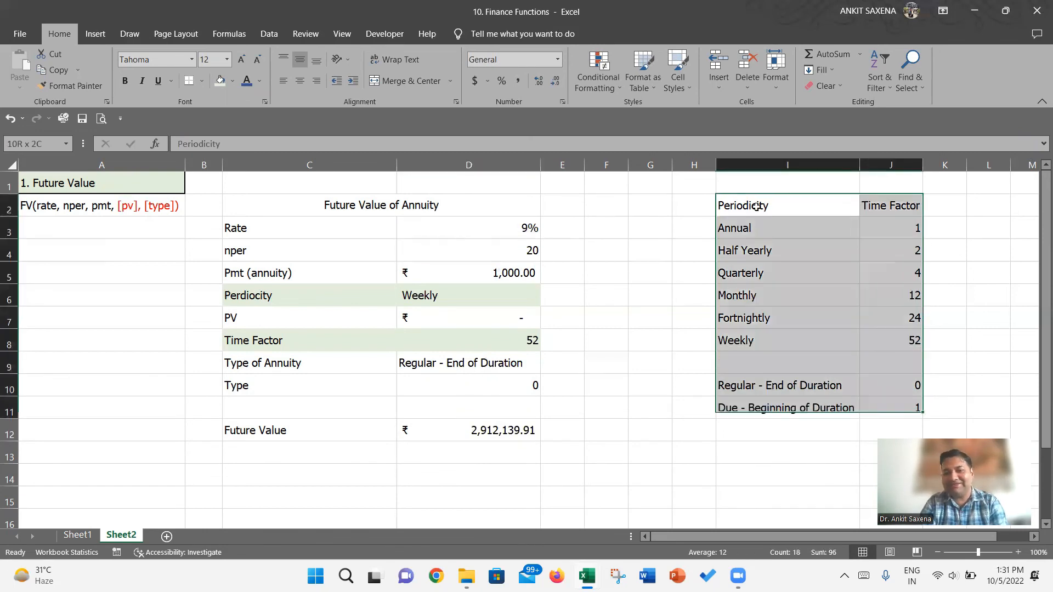
pyautogui.click(260, 81)
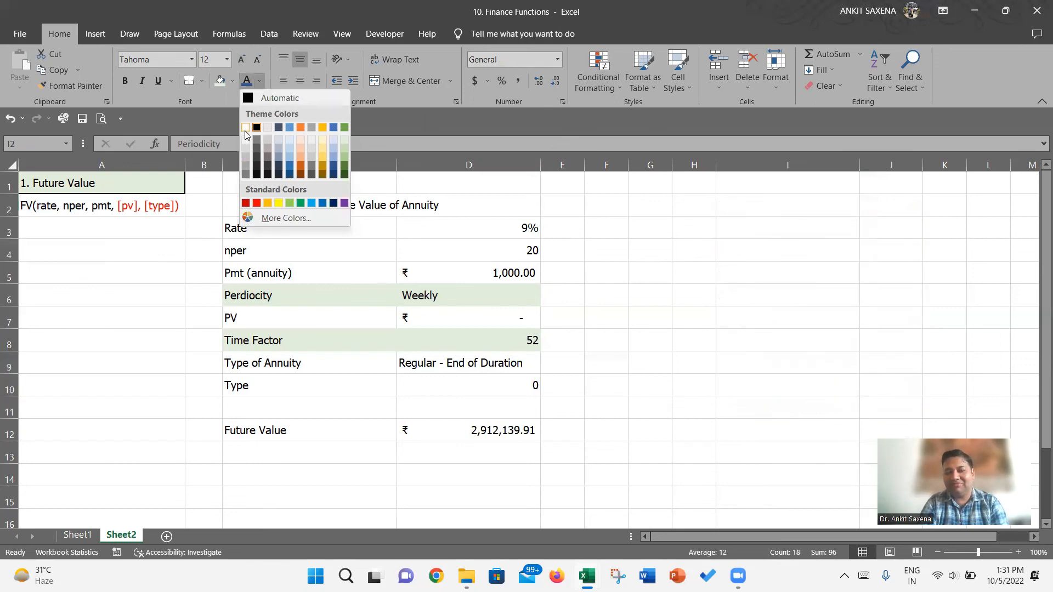
pyautogui.click(246, 128)
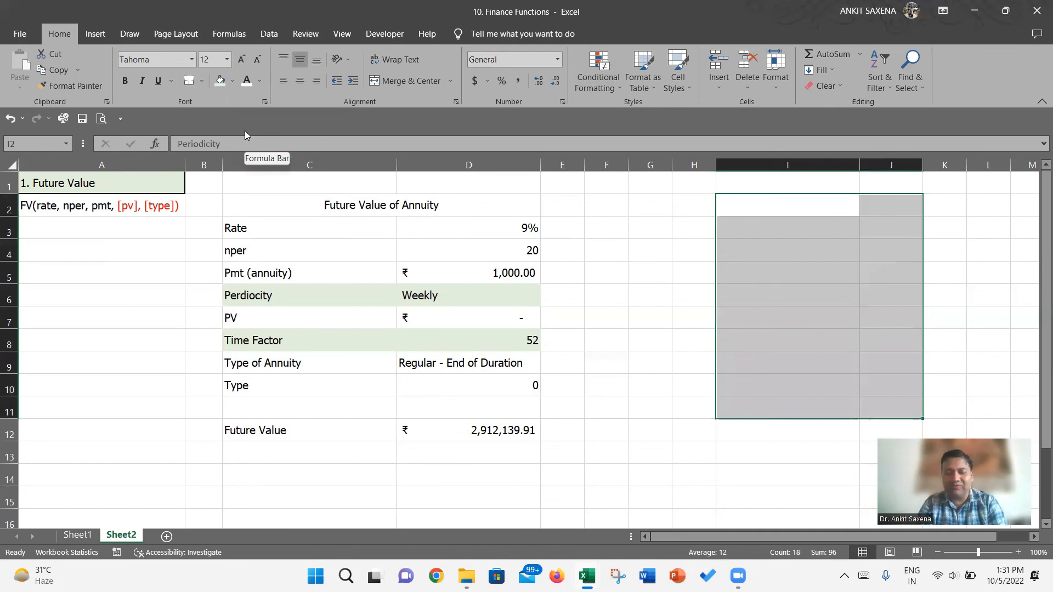
pyautogui.click(258, 84)
pyautogui.click(255, 95)
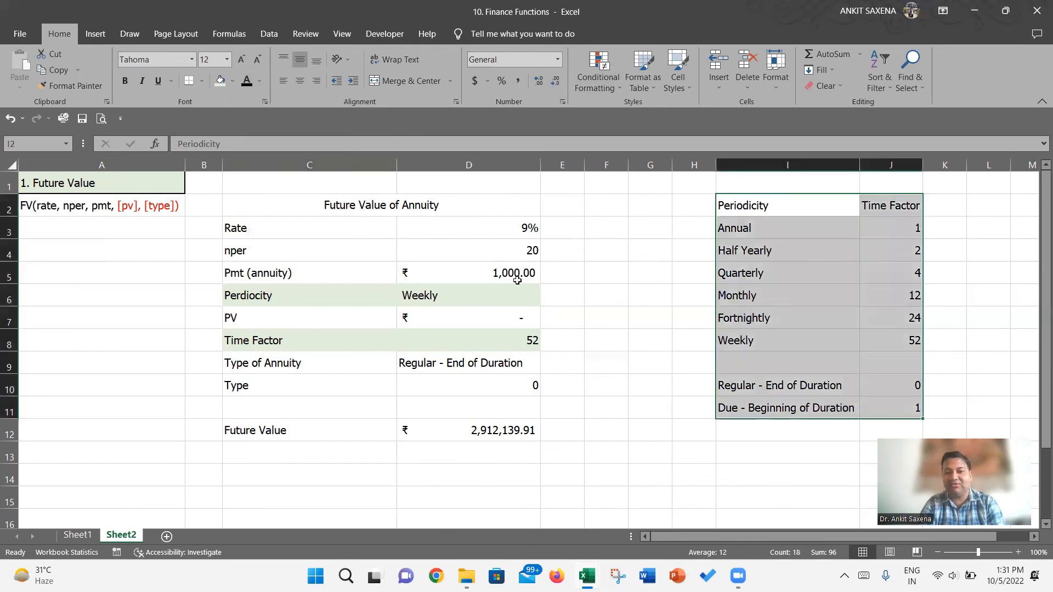